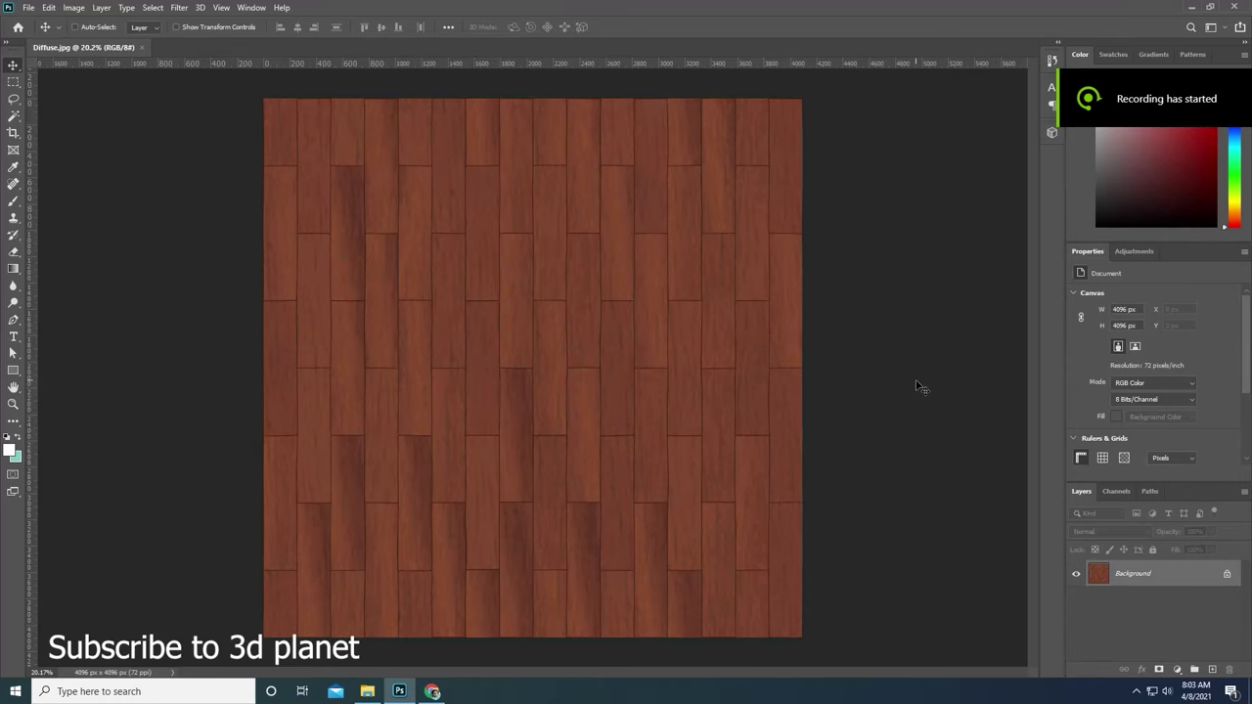
# Zoom the canvas out slightly and switch to the File Explorer folder holding Diffuse.jpg.
pyautogui.scroll(-1, 675, 382)
pyautogui.scroll(1, 685, 376)
pyautogui.scroll(-2, 652, 370)
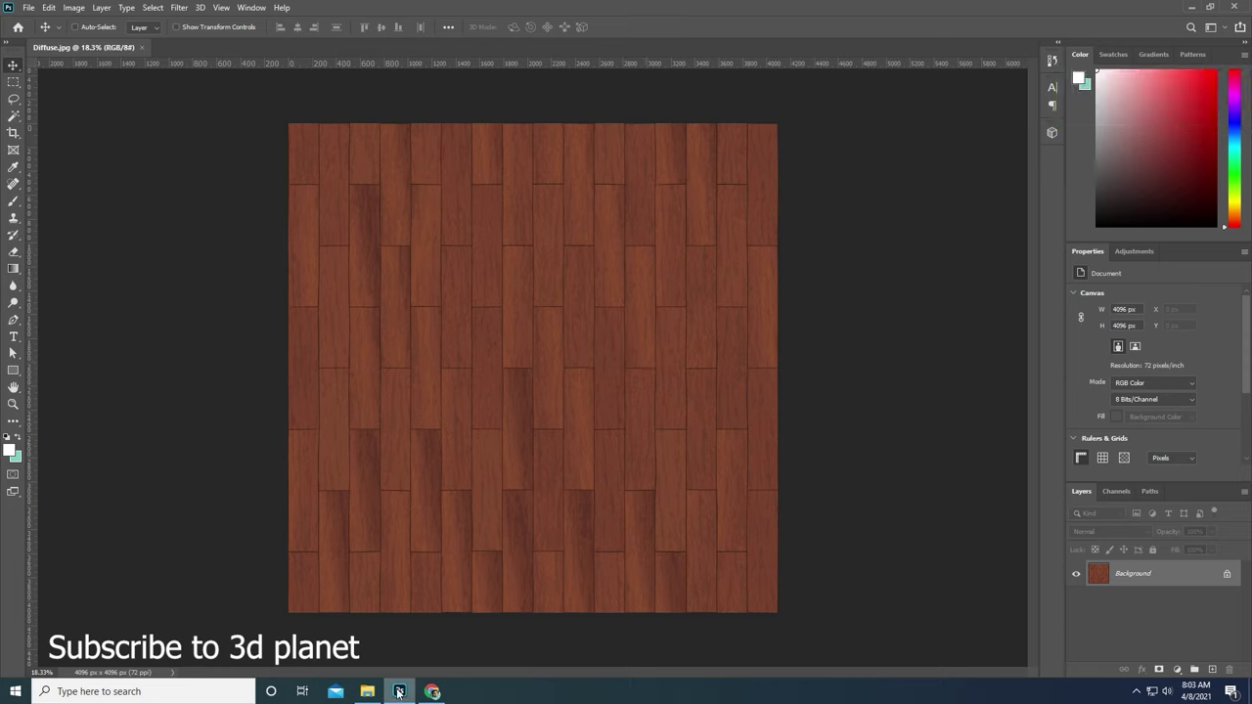
pyautogui.click(367, 691)
# View Diffuse.jpg in Photos, close Photos, and return to the 4096 × 4096 texture in Photoshop.
pyautogui.doubleClick(221, 196)
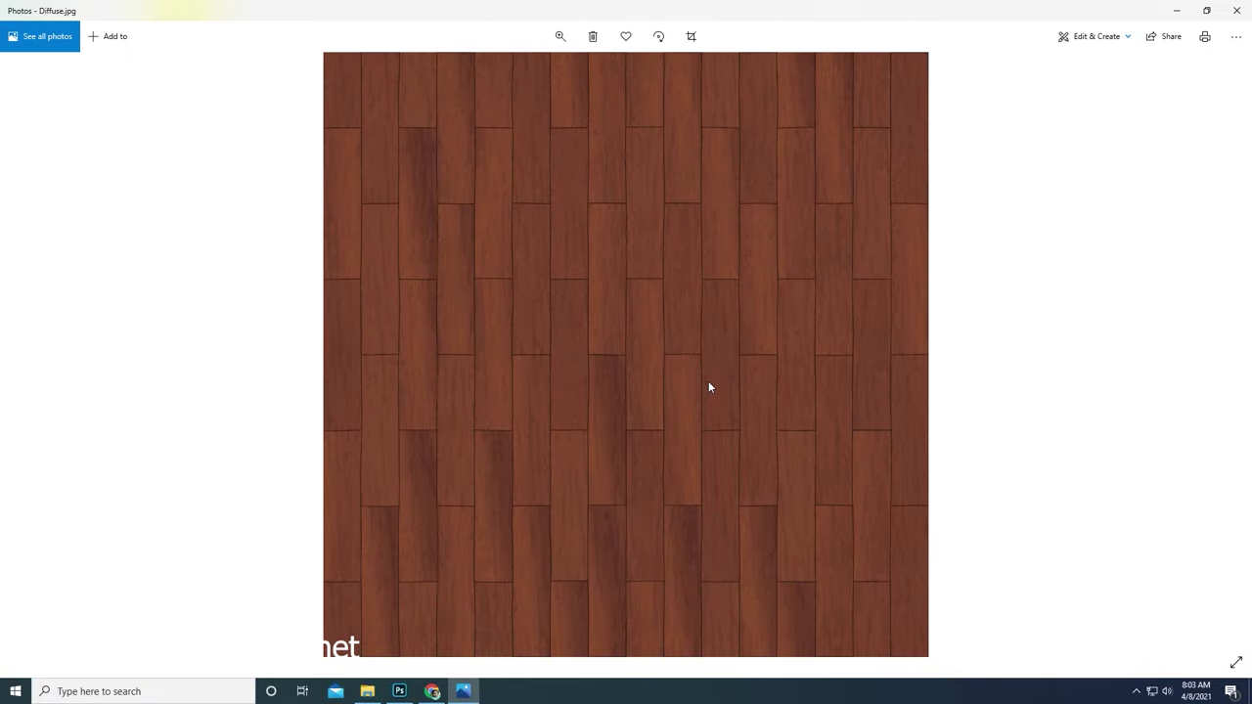
pyautogui.scroll(2, 744, 371)
pyautogui.scroll(-2, 748, 359)
pyautogui.click(1236, 10)
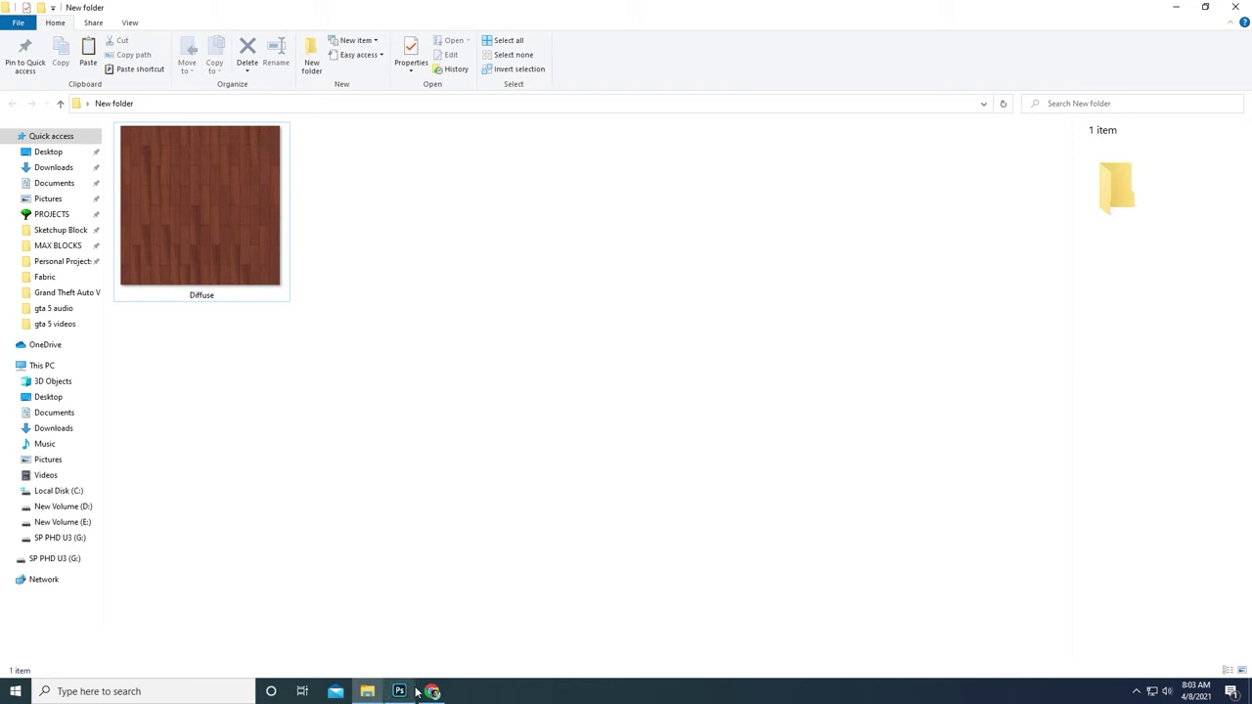
pyautogui.click(399, 692)
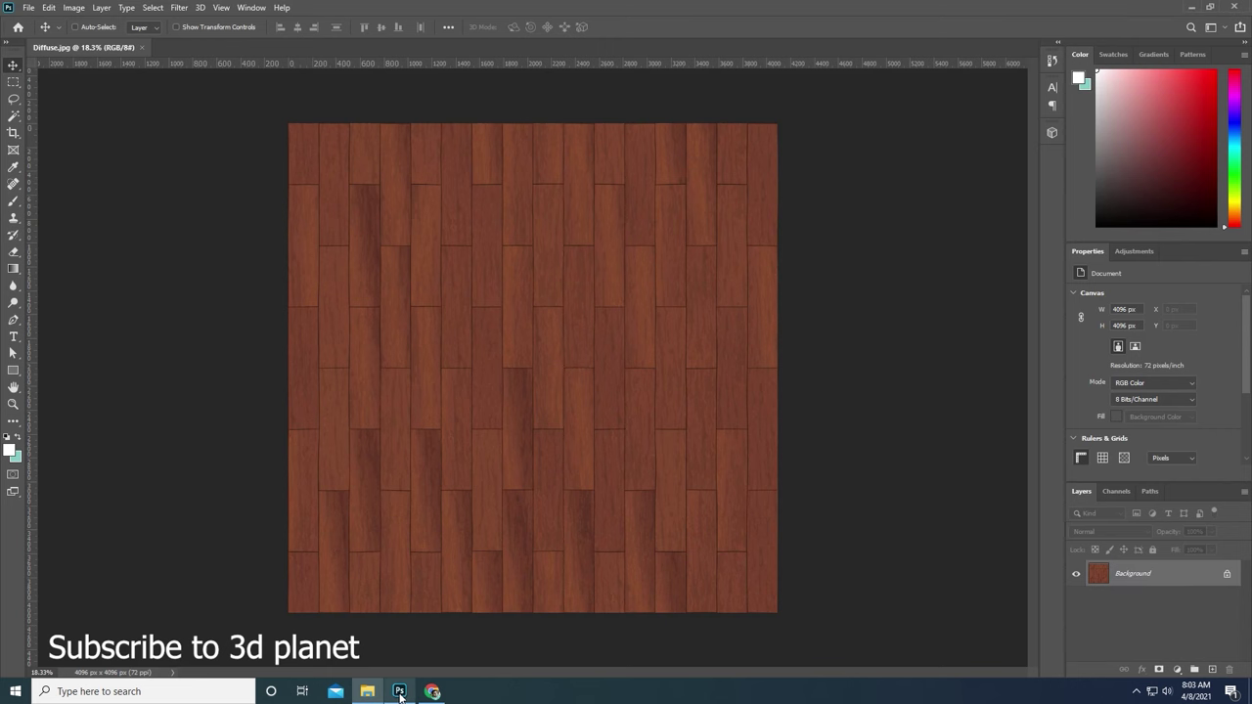
# Run Filter > 3D > Generate Normal Map on the wood diffuse texture.
pyautogui.click(179, 10)
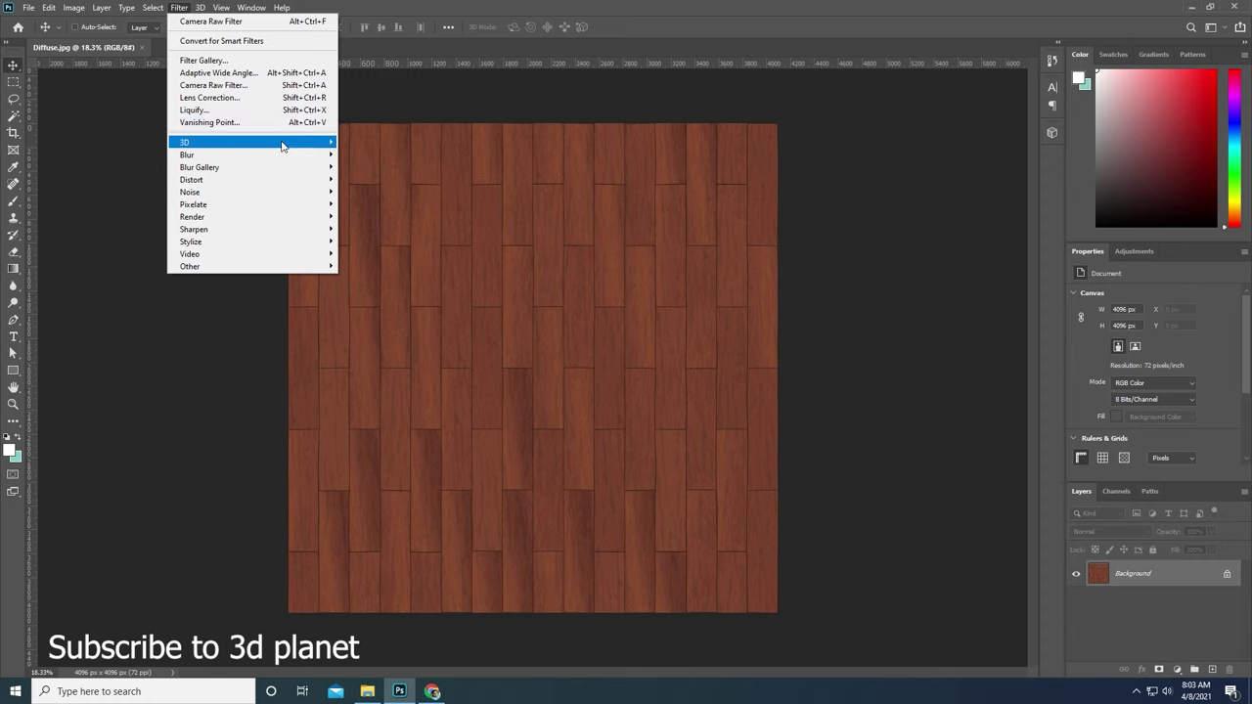
pyautogui.moveTo(253, 142)
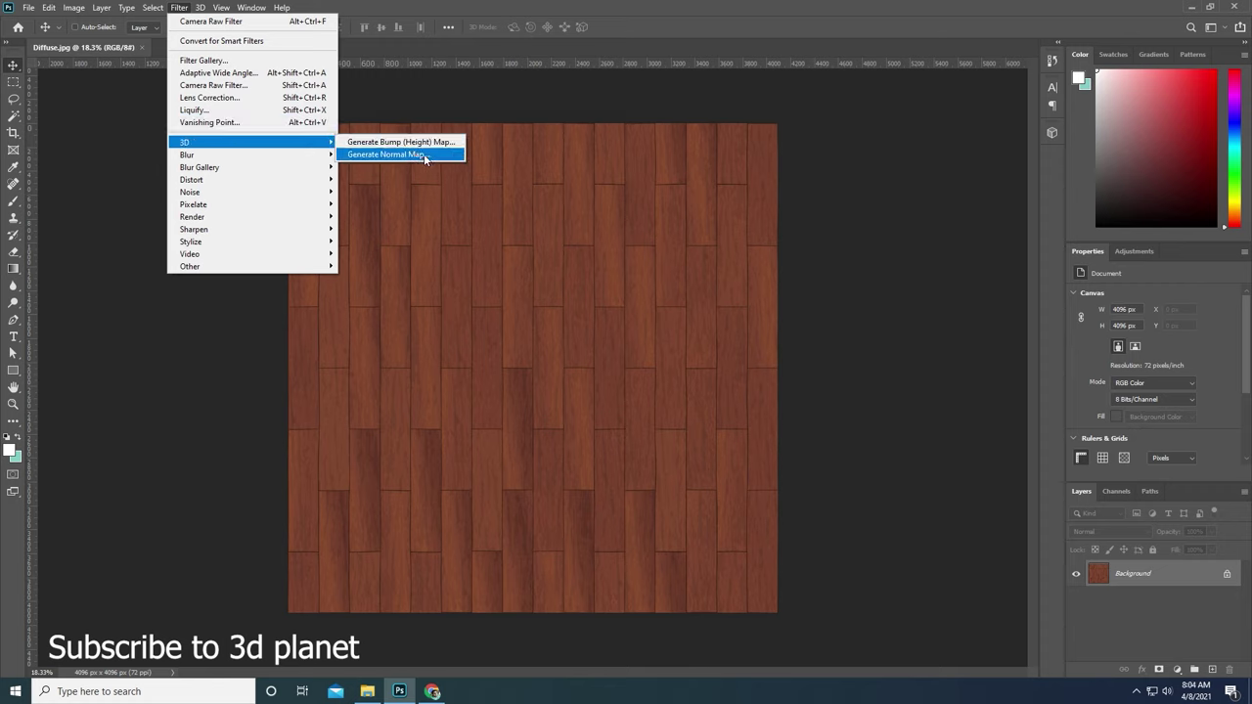
pyautogui.click(433, 156)
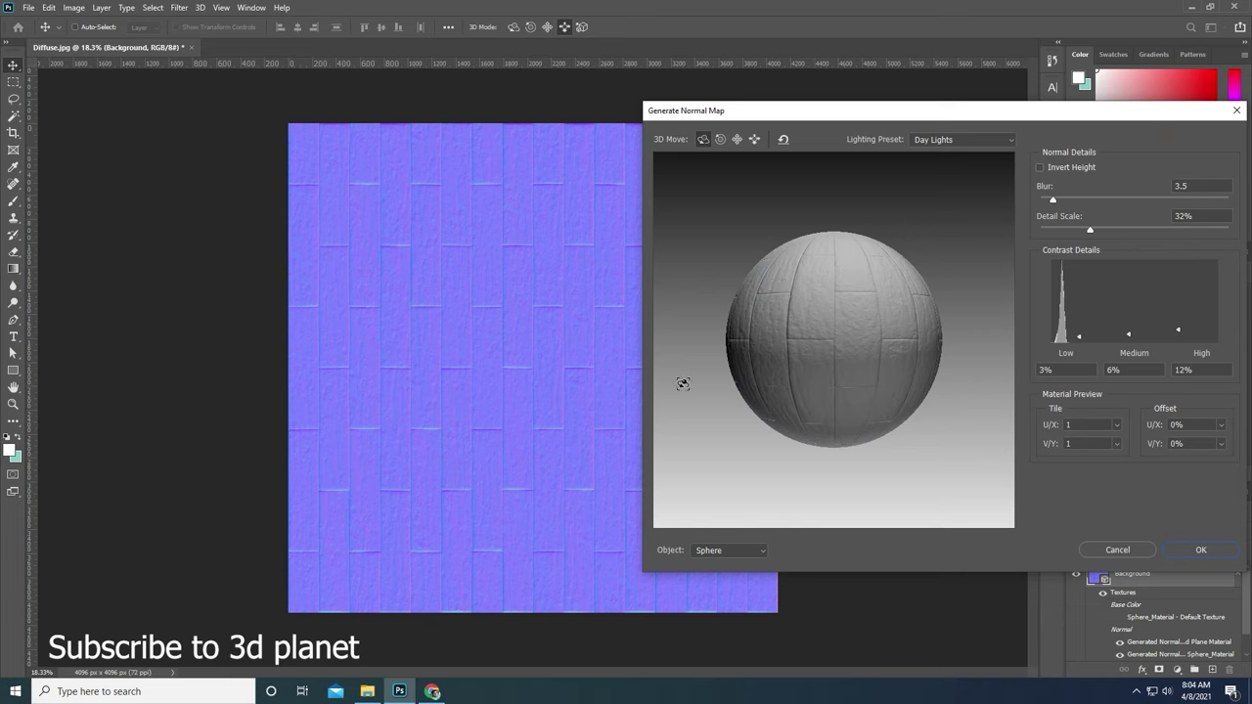
# Pan, slide and rotate the preview sphere, then raise Detail Scale from 32% to 49%.
pyautogui.click(737, 139)
pyautogui.moveTo(865, 310)
pyautogui.mouseDown()
pyautogui.moveTo(867, 329)
pyautogui.moveTo(861, 280)
pyautogui.moveTo(861, 311)
pyautogui.mouseUp()
pyautogui.click(755, 139)
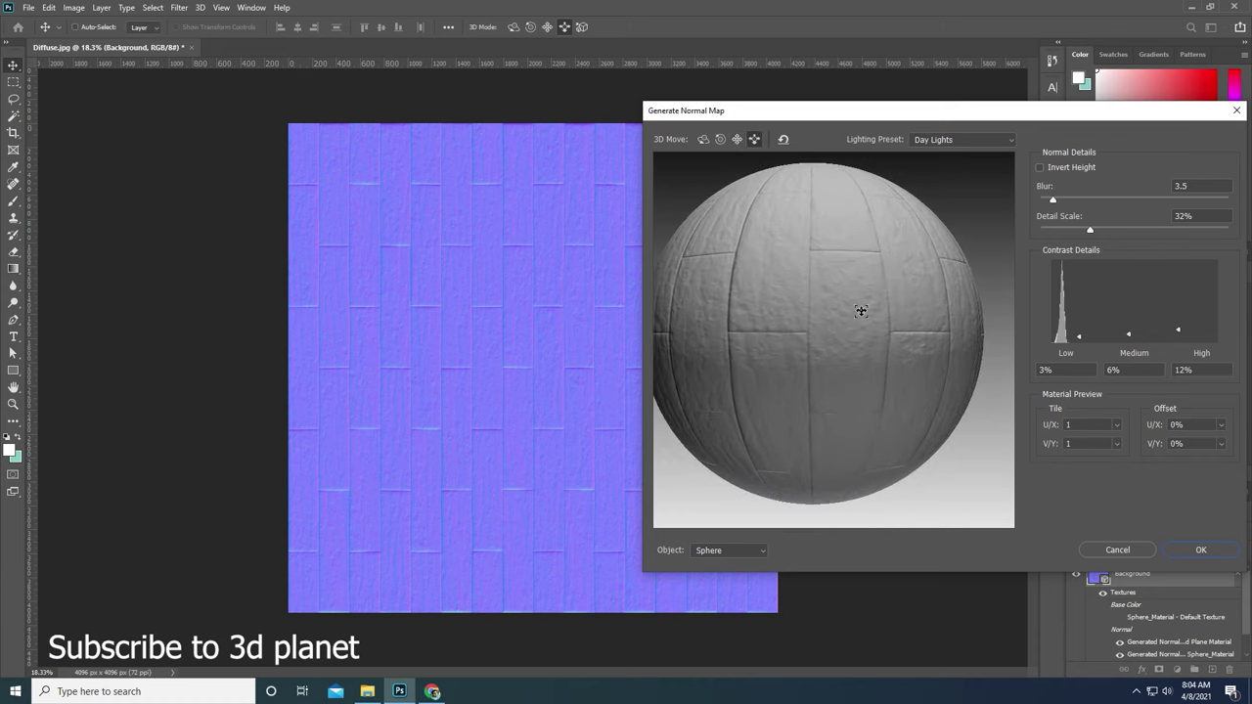
pyautogui.click(704, 140)
pyautogui.moveTo(829, 356); pyautogui.dragTo(833, 355)
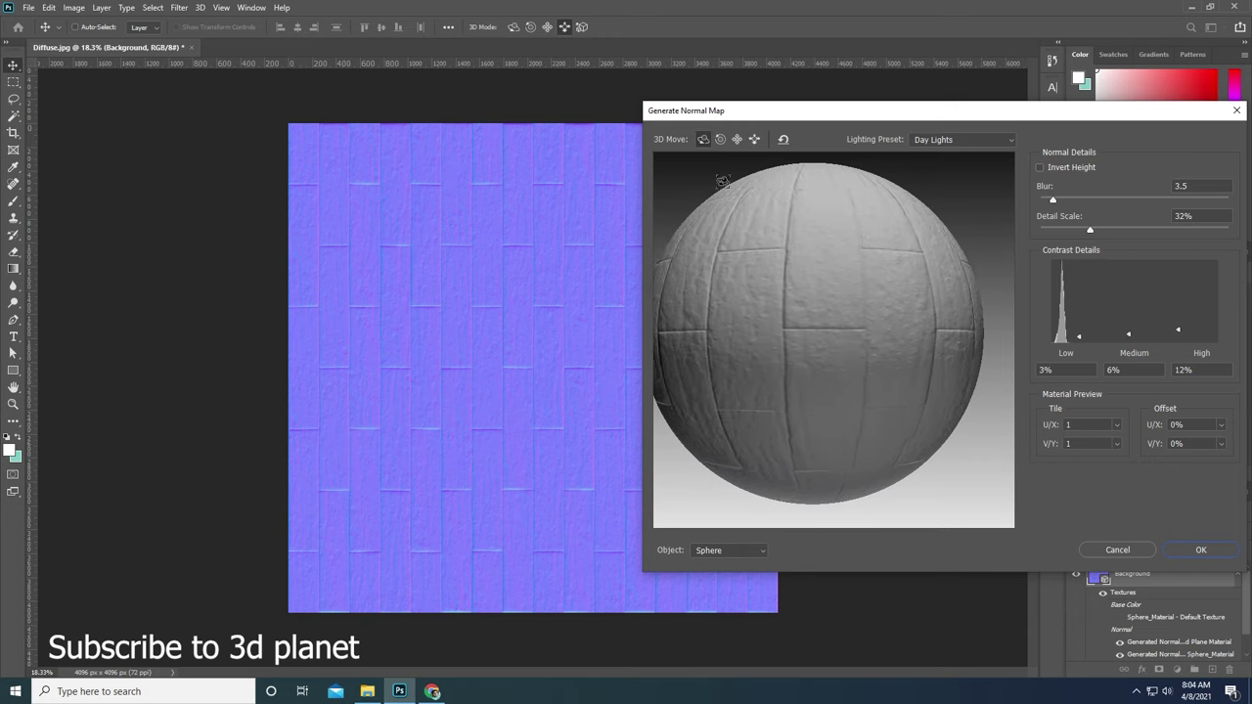
pyautogui.click(737, 139)
pyautogui.moveTo(840, 296); pyautogui.dragTo(833, 304)
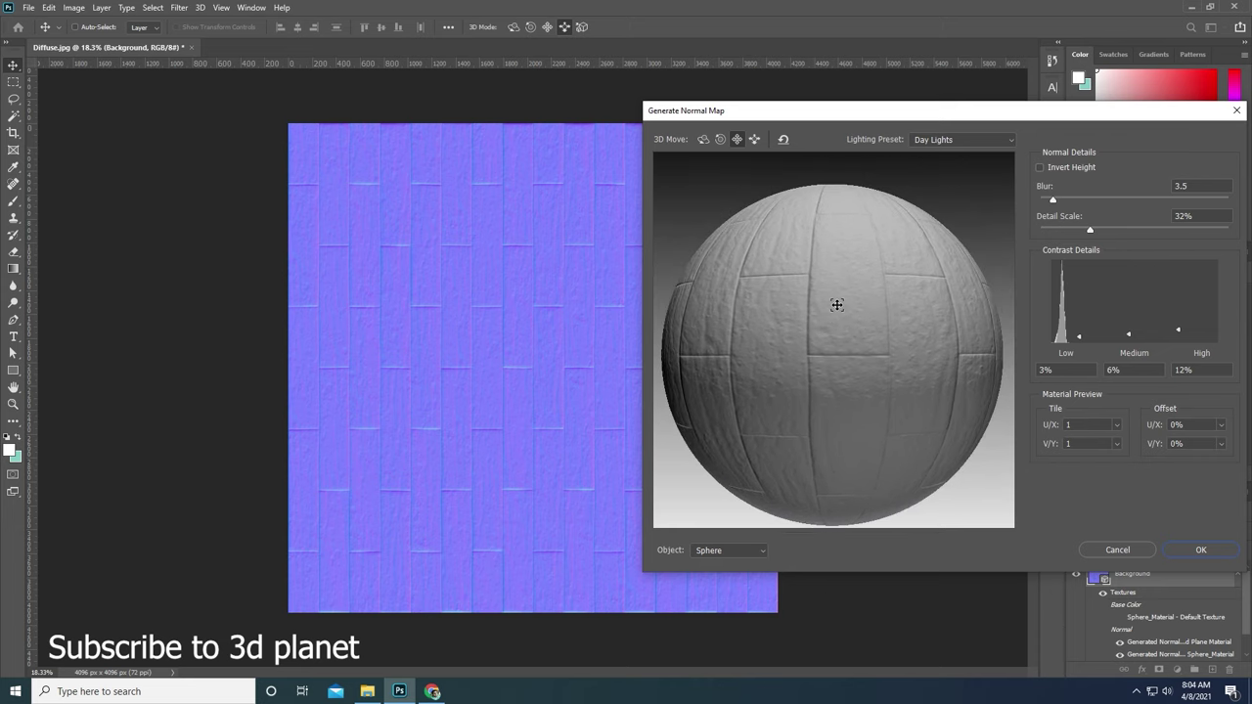
pyautogui.click(703, 139)
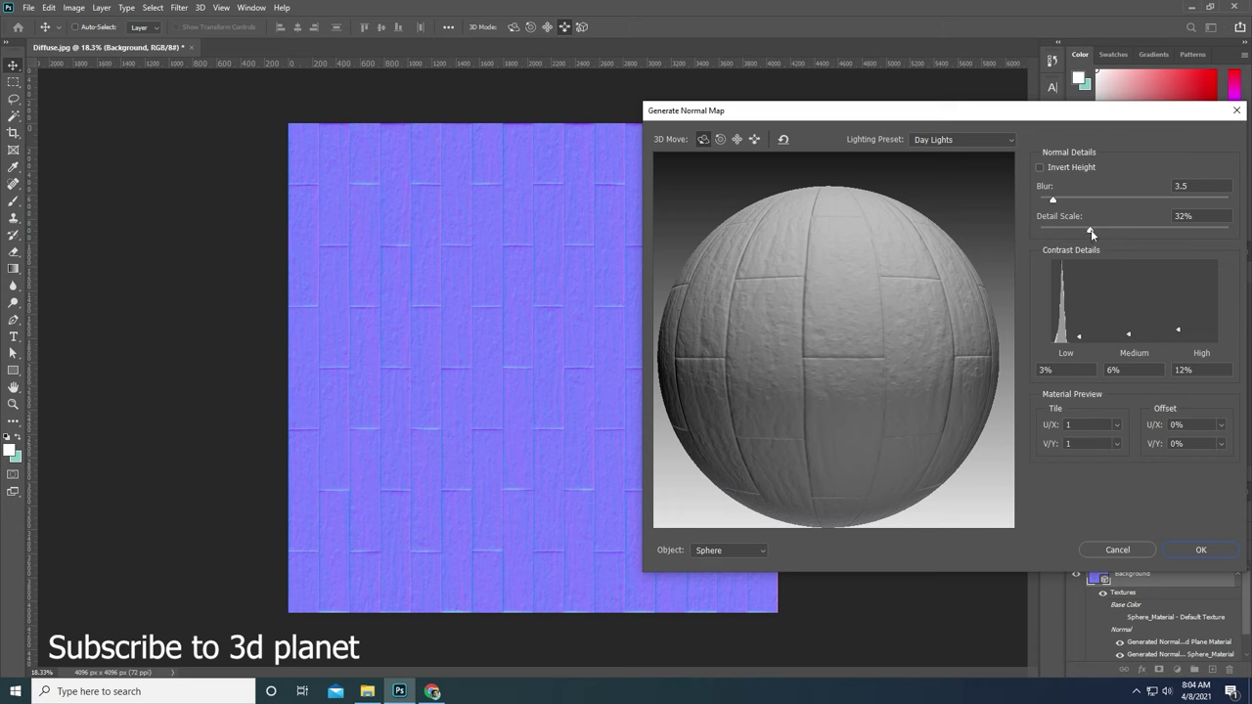
pyautogui.moveTo(1091, 230); pyautogui.dragTo(1119, 238)
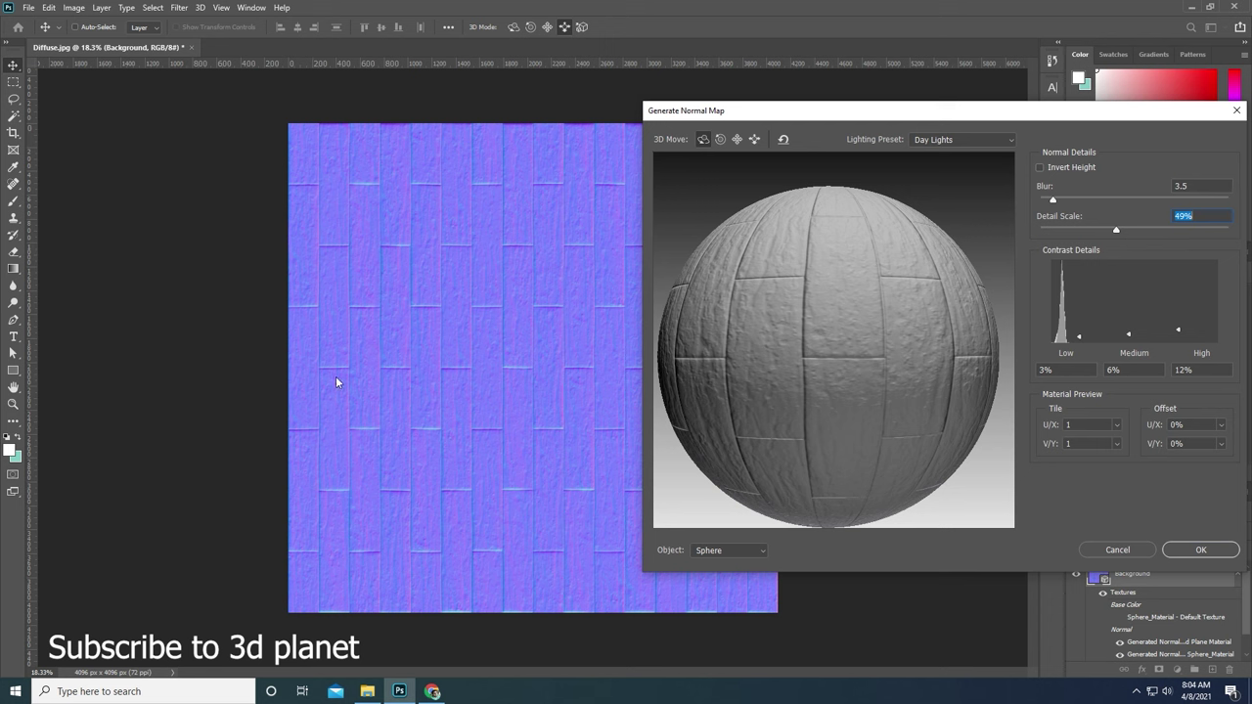
# Raise Detail Scale to 96% and set Low, Medium, High contrast to 18%, 21%, 29%.
pyautogui.click(1192, 229)
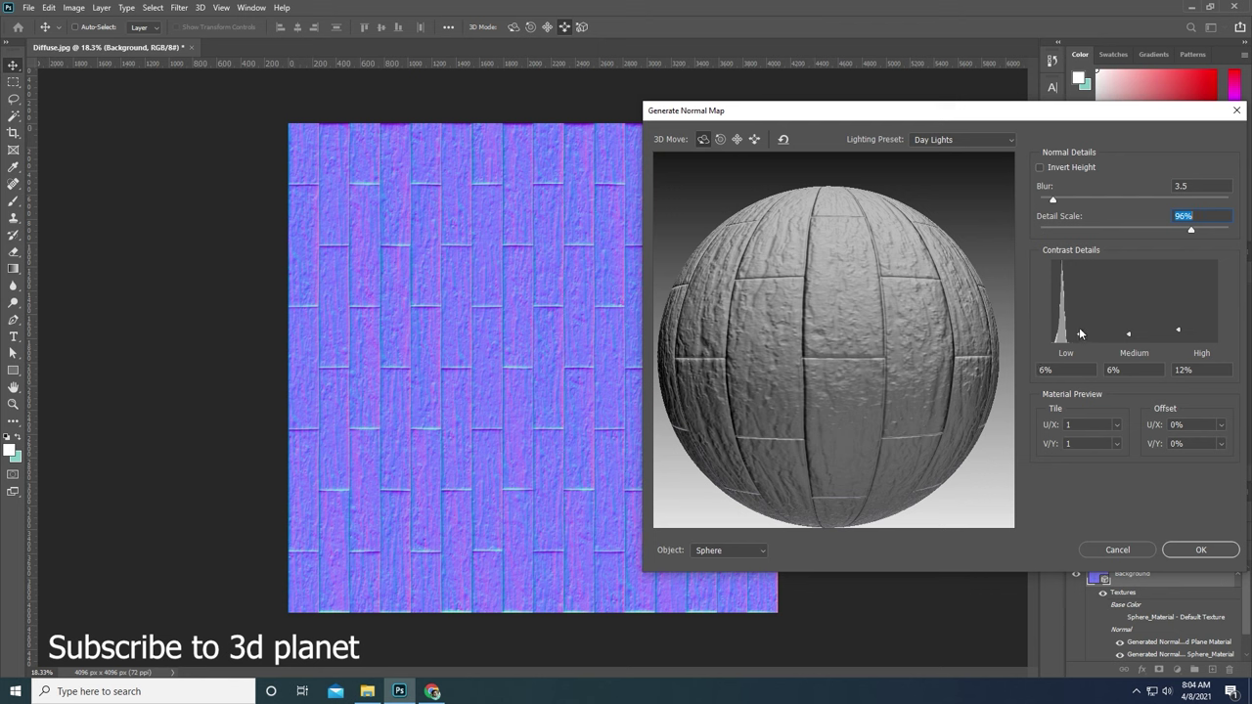
pyautogui.moveTo(1080, 334); pyautogui.dragTo(1079, 325)
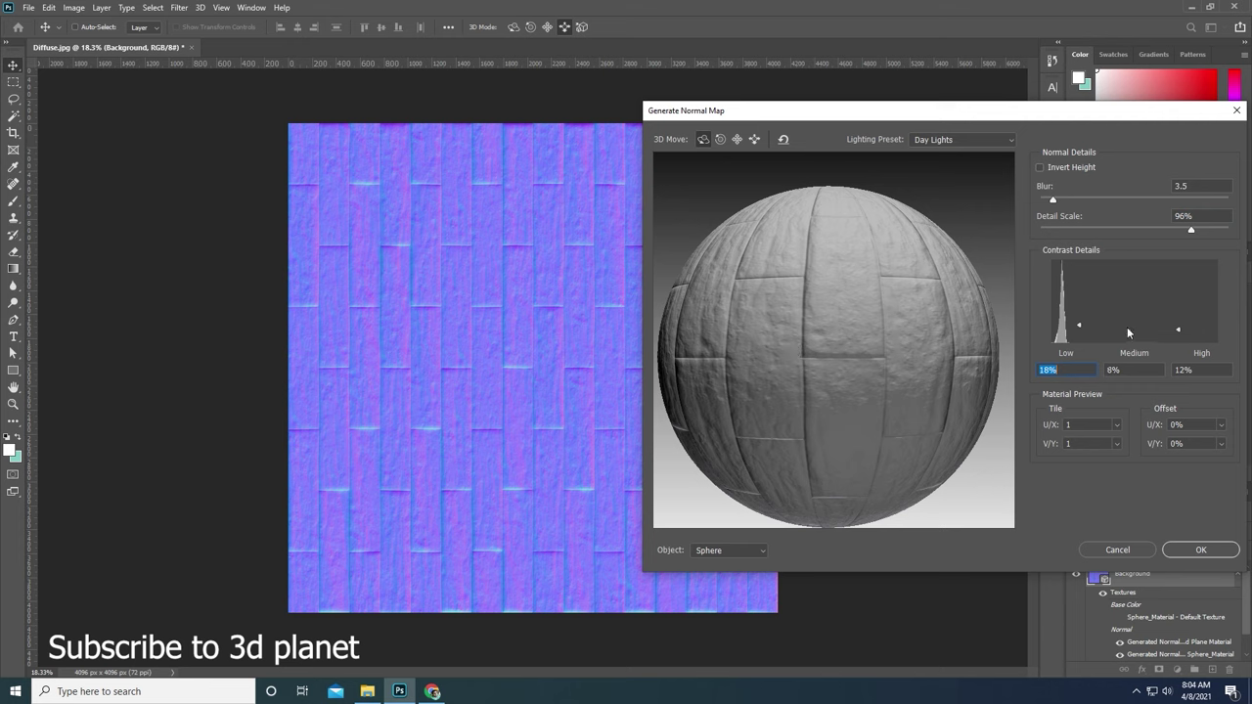
pyautogui.moveTo(1127, 327); pyautogui.dragTo(1128, 322)
pyautogui.moveTo(1180, 325); pyautogui.dragTo(1179, 318)
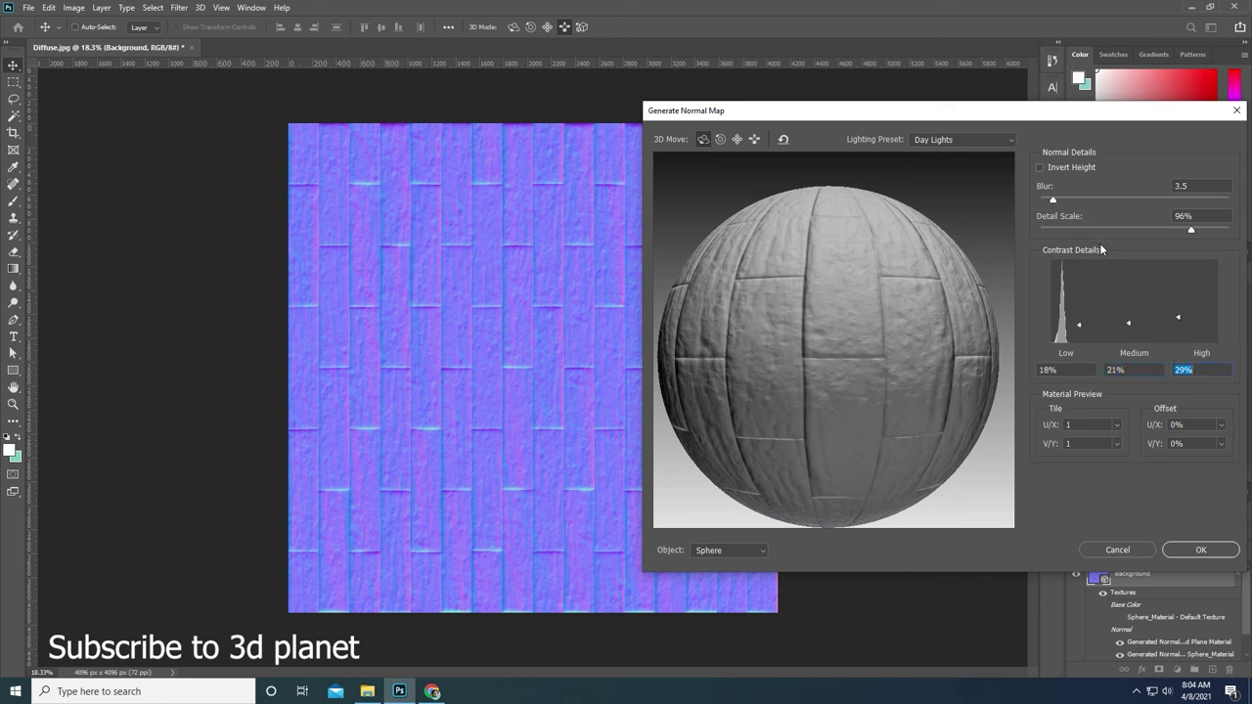
# Try higher Blur values, settle Blur at 1.4, and lower Detail Scale to 44%.
pyautogui.moveTo(1053, 199); pyautogui.dragTo(1089, 200)
pyautogui.click(1156, 199)
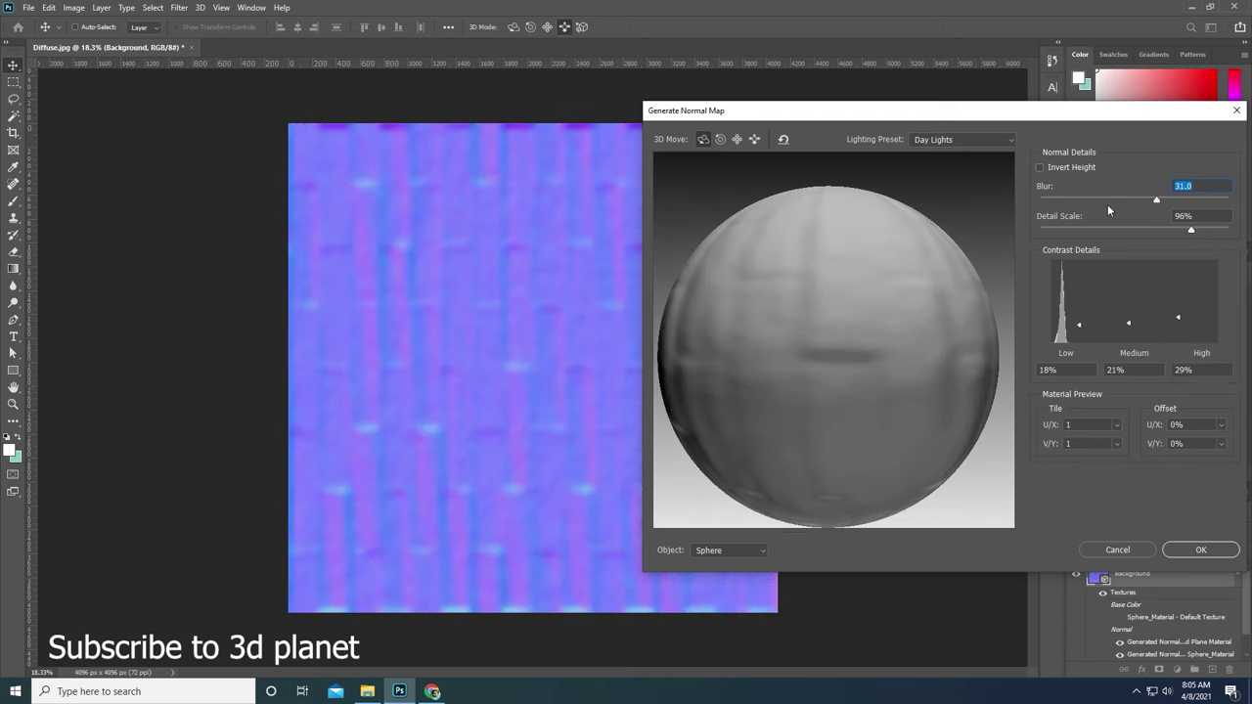
pyautogui.click(1045, 198)
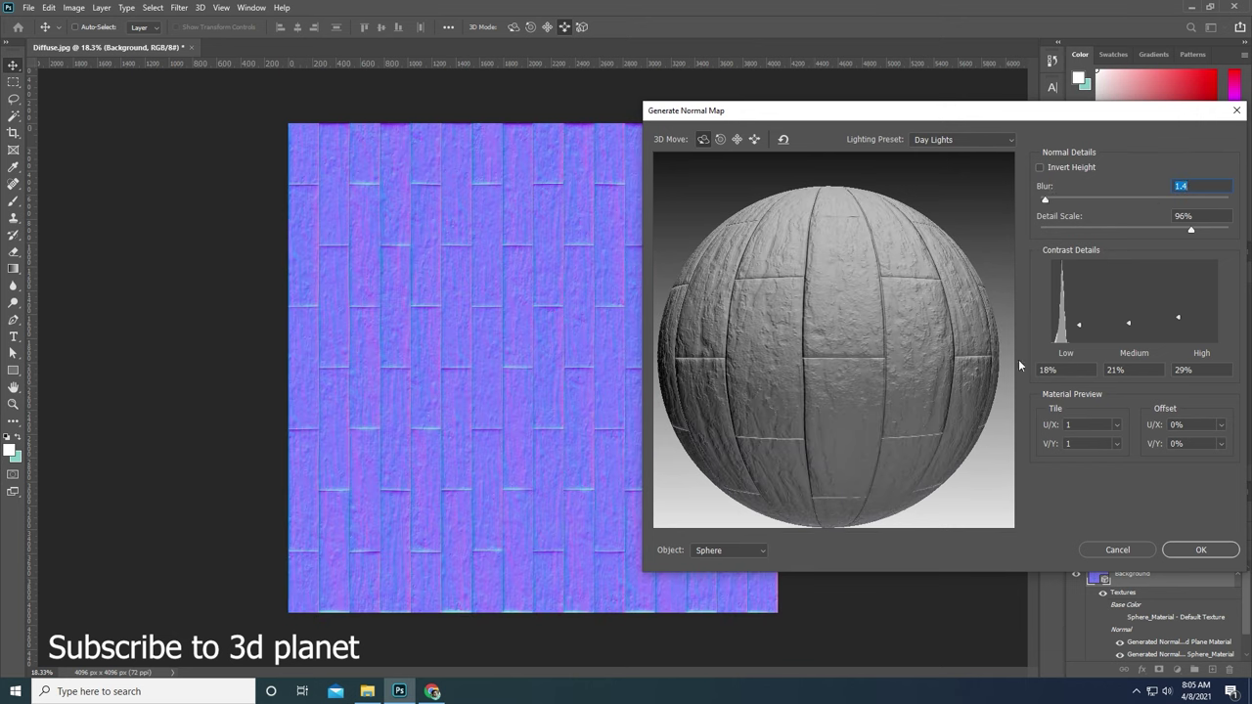
pyautogui.click(1115, 229)
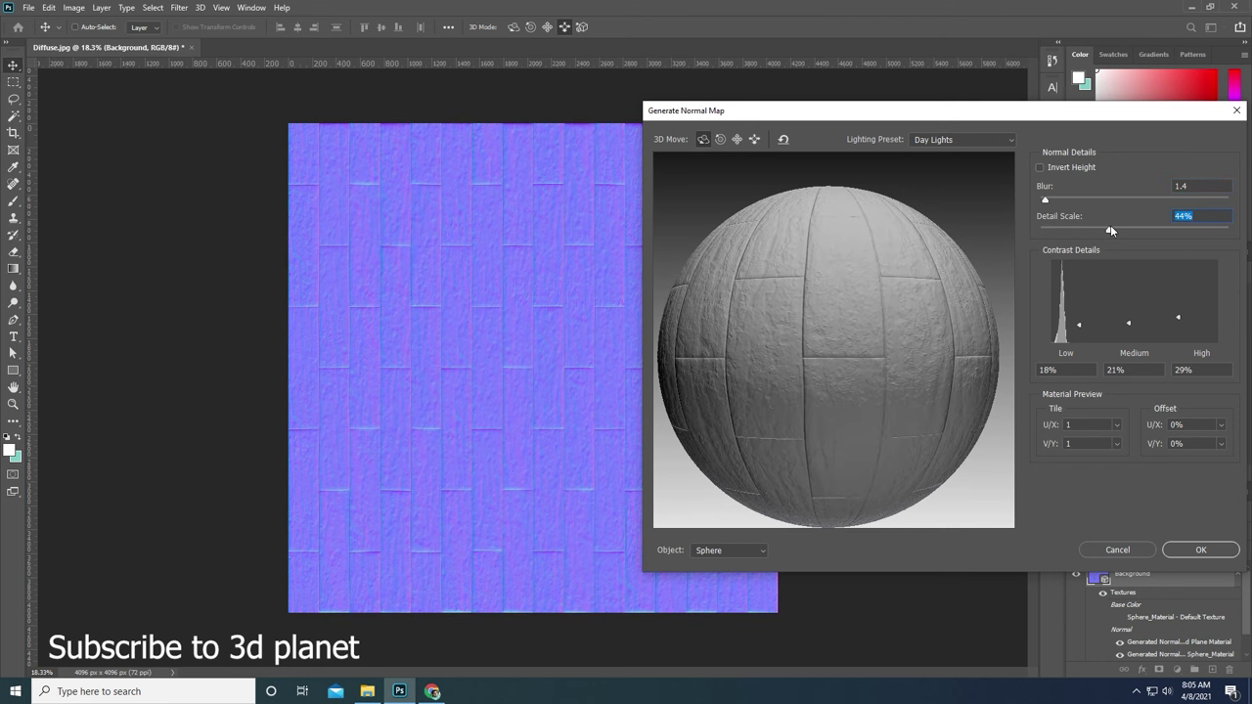
# Try higher Detail Scale values, then set Detail Scale 51% and Low/Medium/High contrast to 10%, 16%, 17%.
pyautogui.moveTo(1110, 229); pyautogui.dragTo(1249, 231)
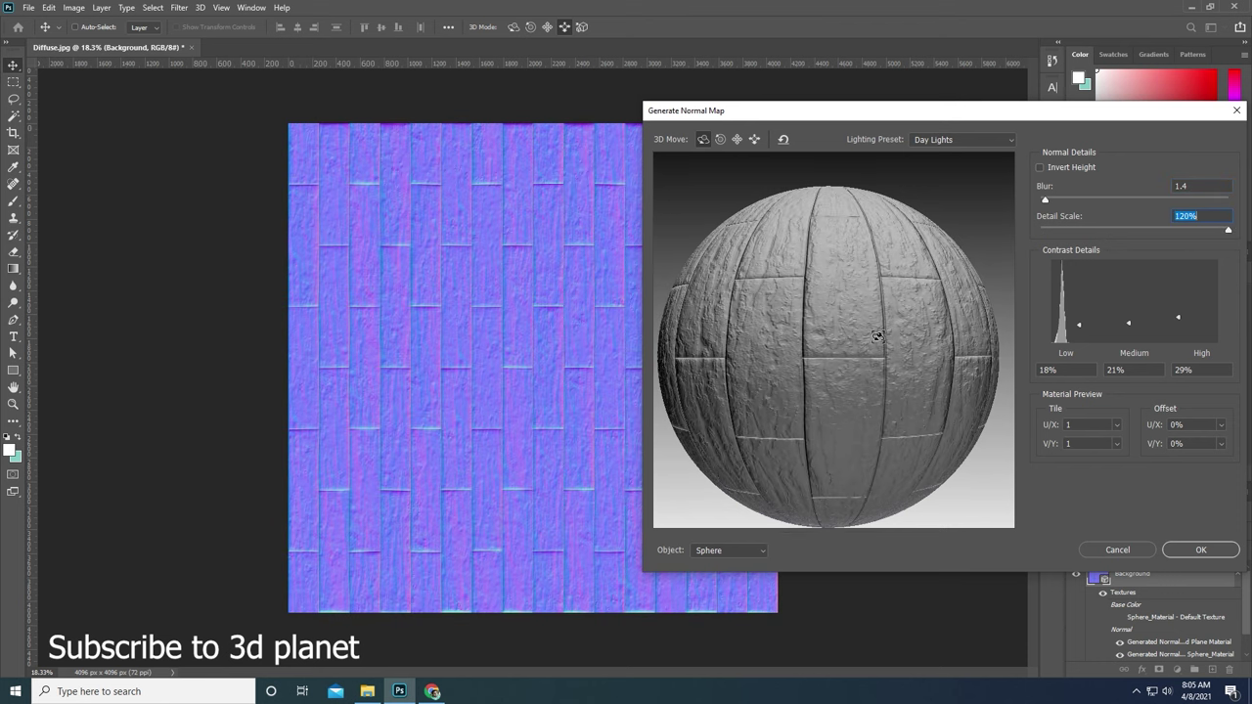
pyautogui.click(1100, 229)
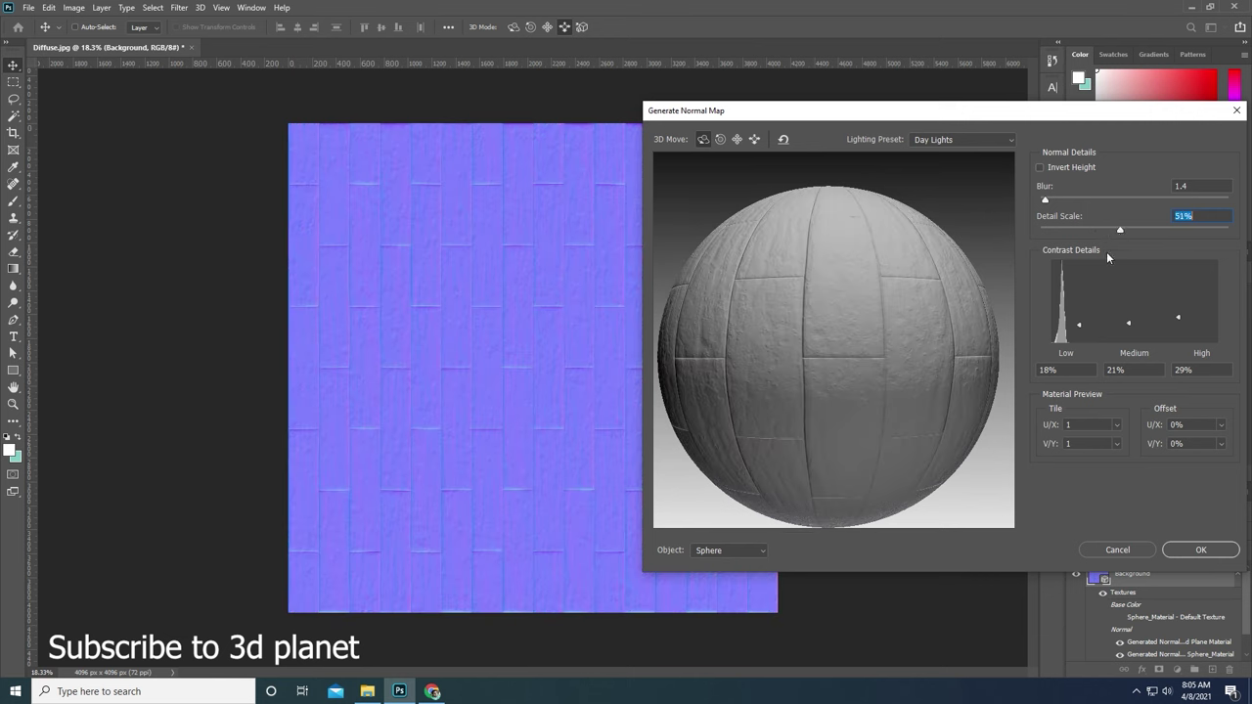
pyautogui.click(1081, 329)
pyautogui.click(1131, 331)
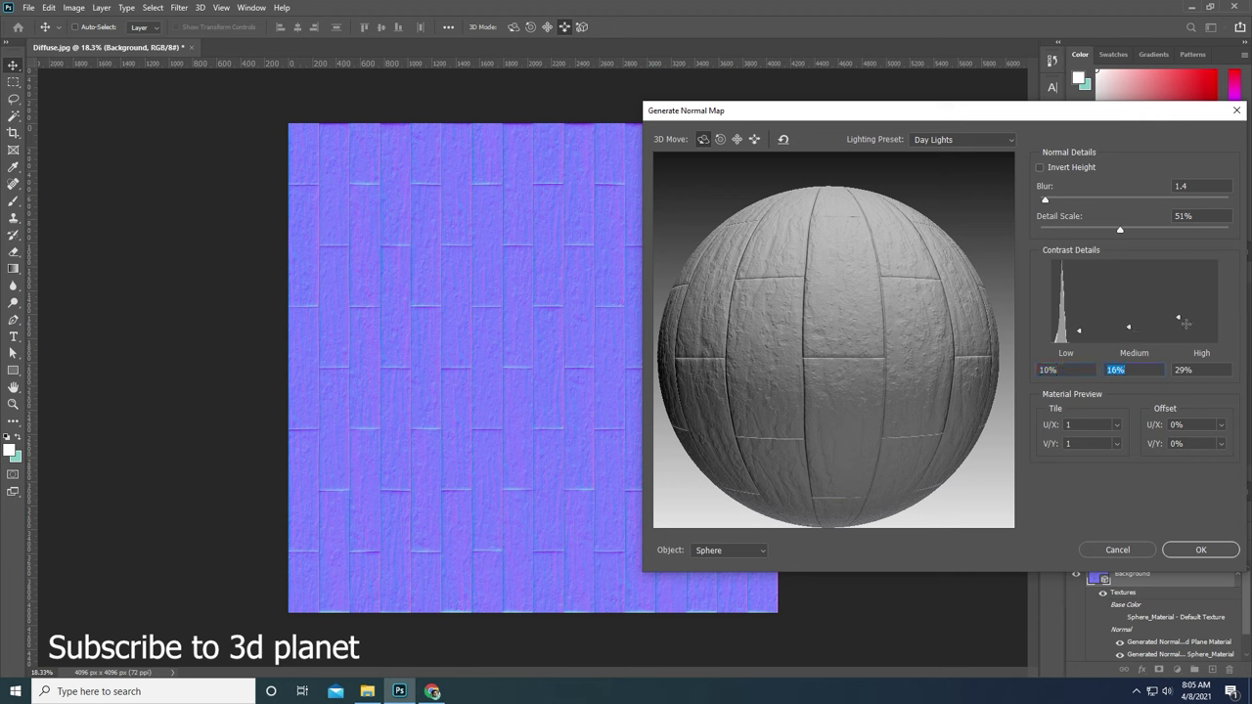
pyautogui.click(1181, 324)
# Tile the preview 3.08 times horizontally and 3.30 times vertically.
pyautogui.click(1117, 425)
pyautogui.moveTo(1118, 447); pyautogui.dragTo(1130, 448)
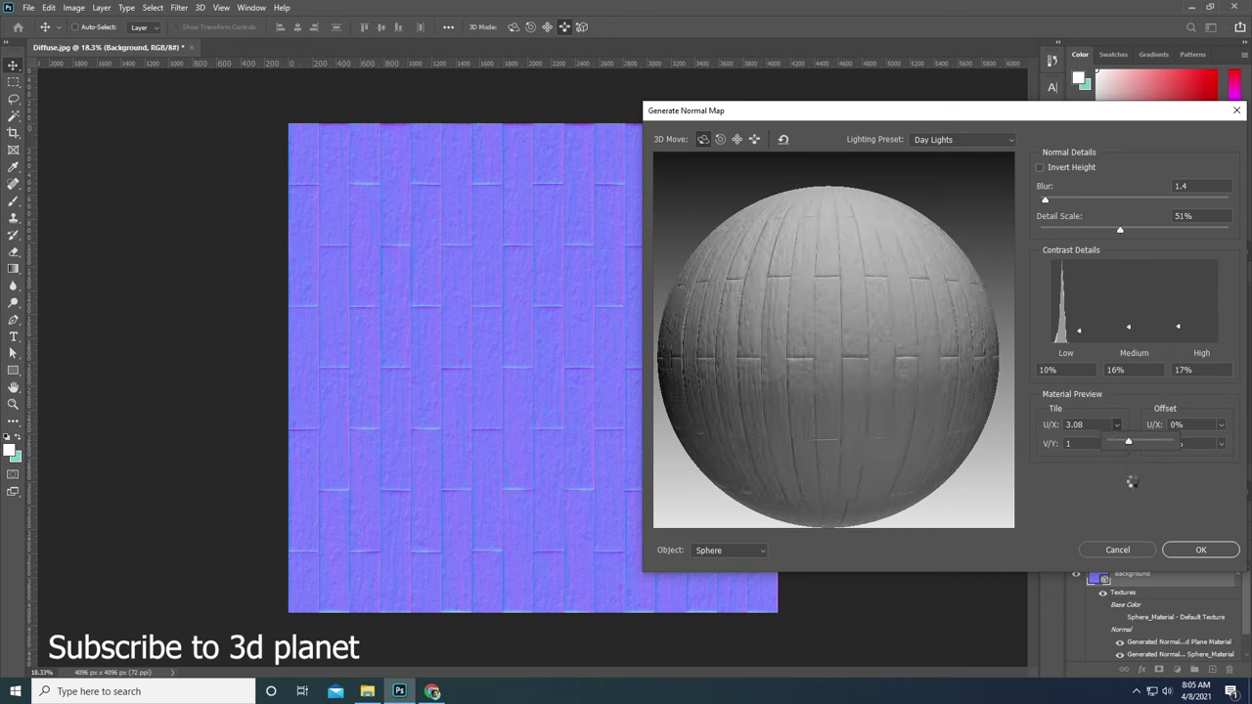
pyautogui.click(1116, 444)
pyautogui.moveTo(1116, 460); pyautogui.dragTo(1130, 460)
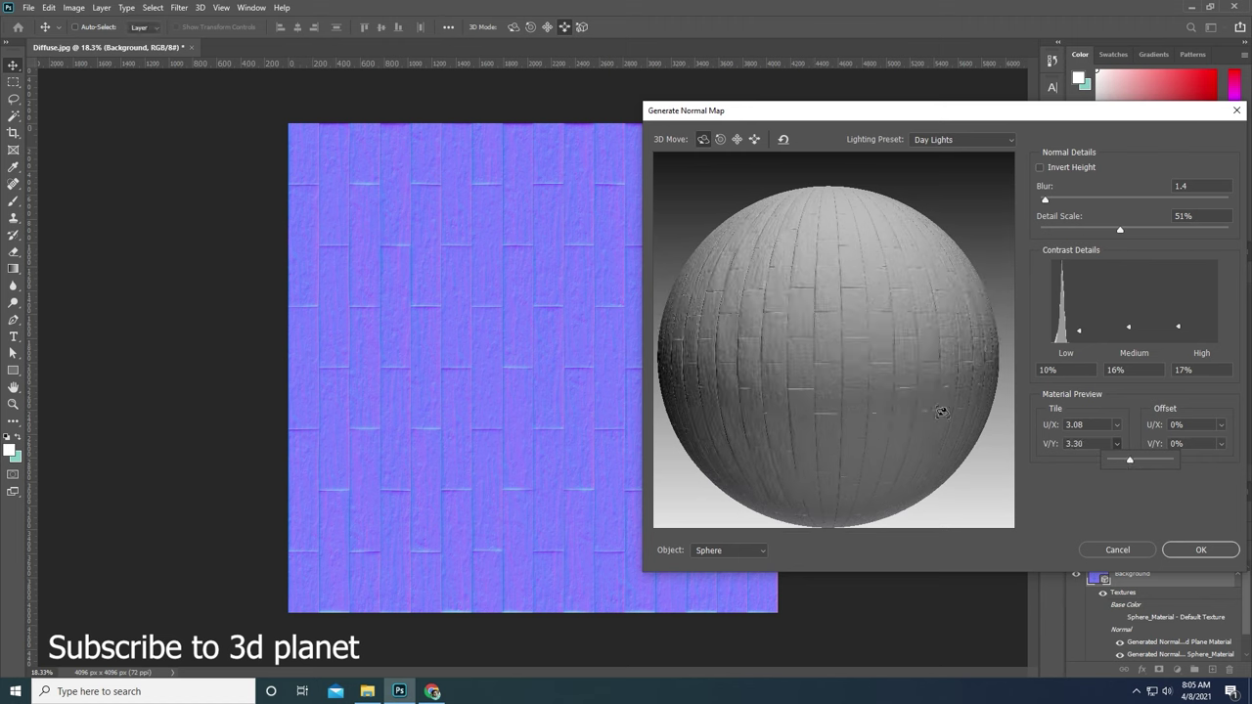
# Enlarge the preview sphere with the Scale tool and apply the normal map.
pyautogui.click(754, 139)
pyautogui.moveTo(828, 260)
pyautogui.mouseDown()
pyautogui.moveTo(824, 351)
pyautogui.moveTo(823, 290)
pyautogui.mouseUp()
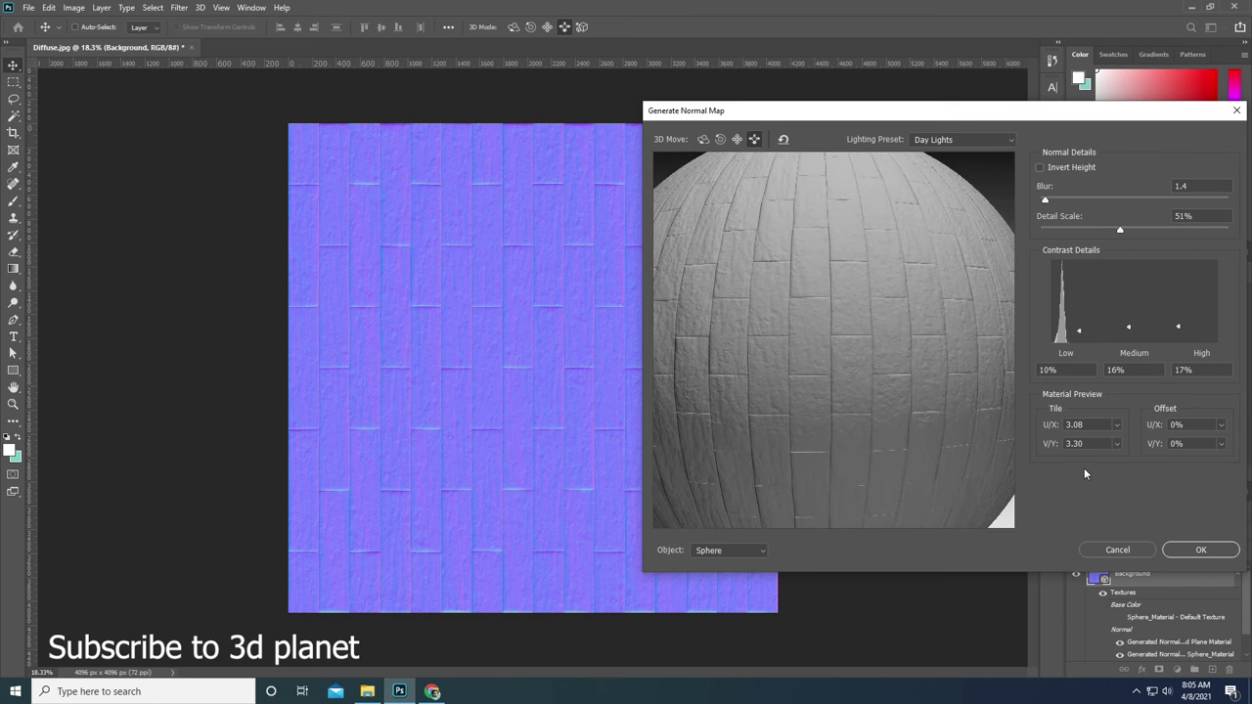
pyautogui.click(1199, 551)
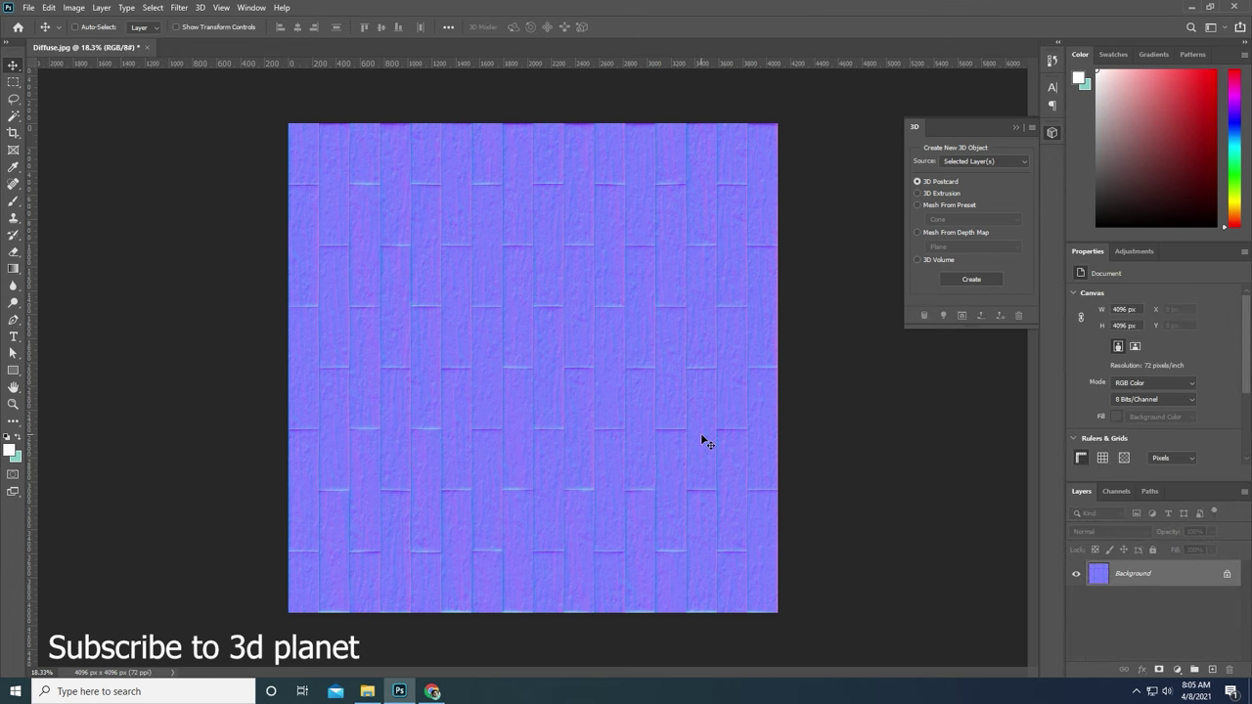
# Zoom around the normal map, then start a Save As and cancel it.
pyautogui.scroll(1, 573, 279)
pyautogui.scroll(1, 545, 283)
pyautogui.scroll(1, 545, 286)
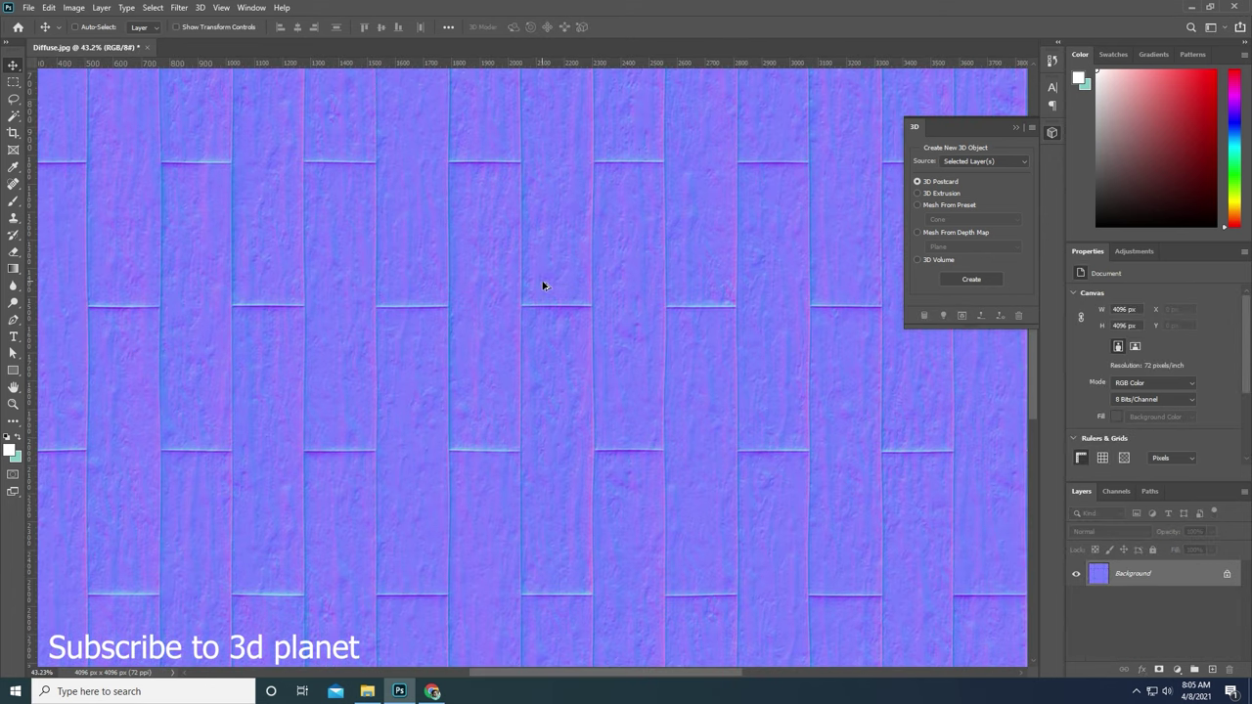
pyautogui.scroll(1, 545, 285)
pyautogui.scroll(-2, 543, 289)
pyautogui.scroll(-1, 544, 294)
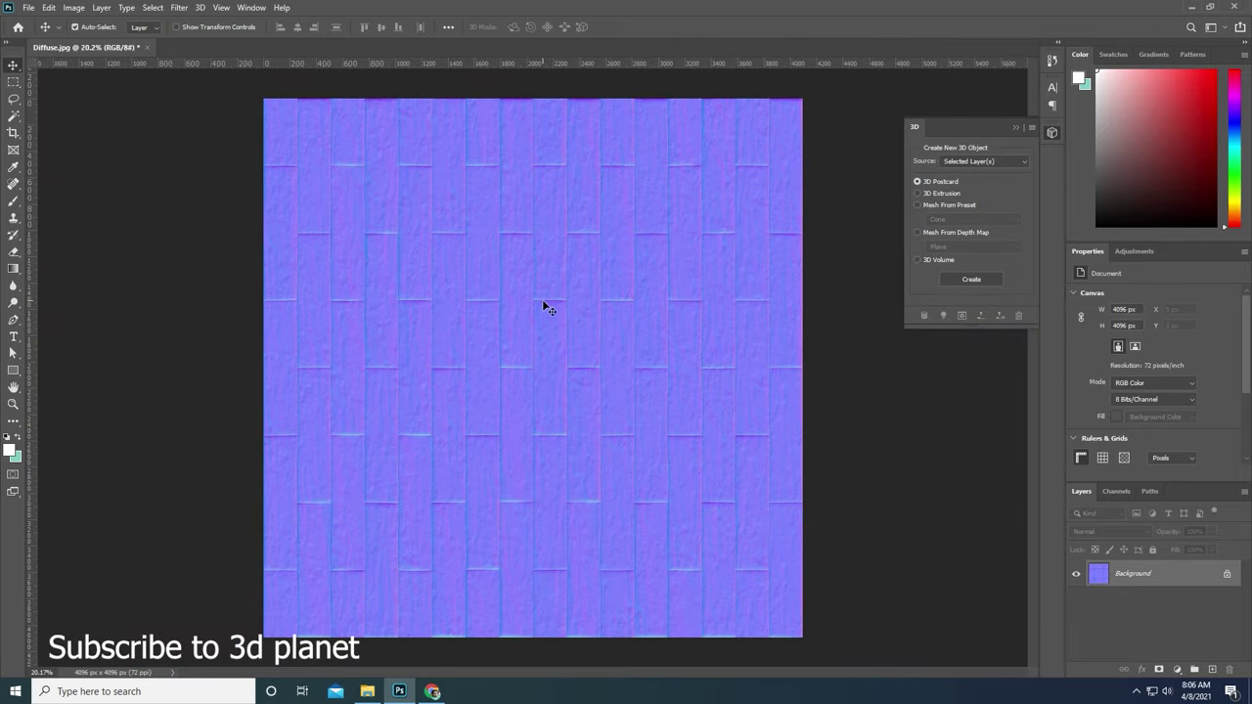
pyautogui.hotkey('ctrl', 'shift', 's')
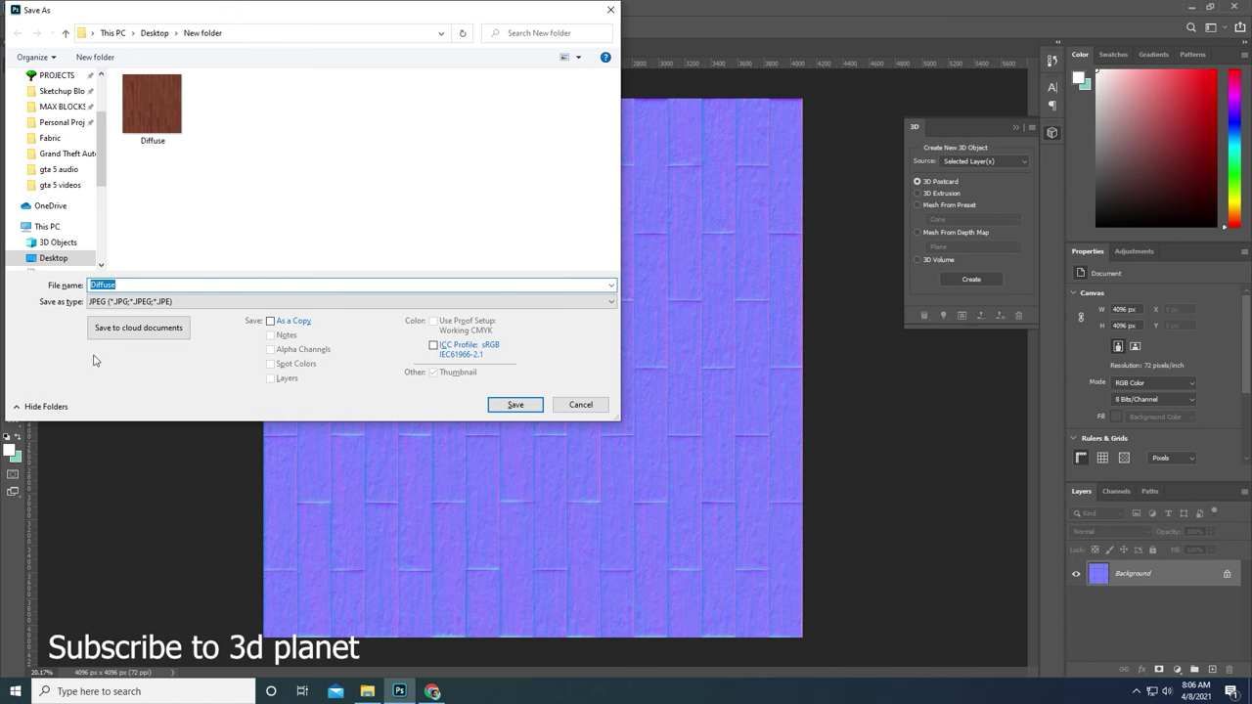
pyautogui.click(581, 405)
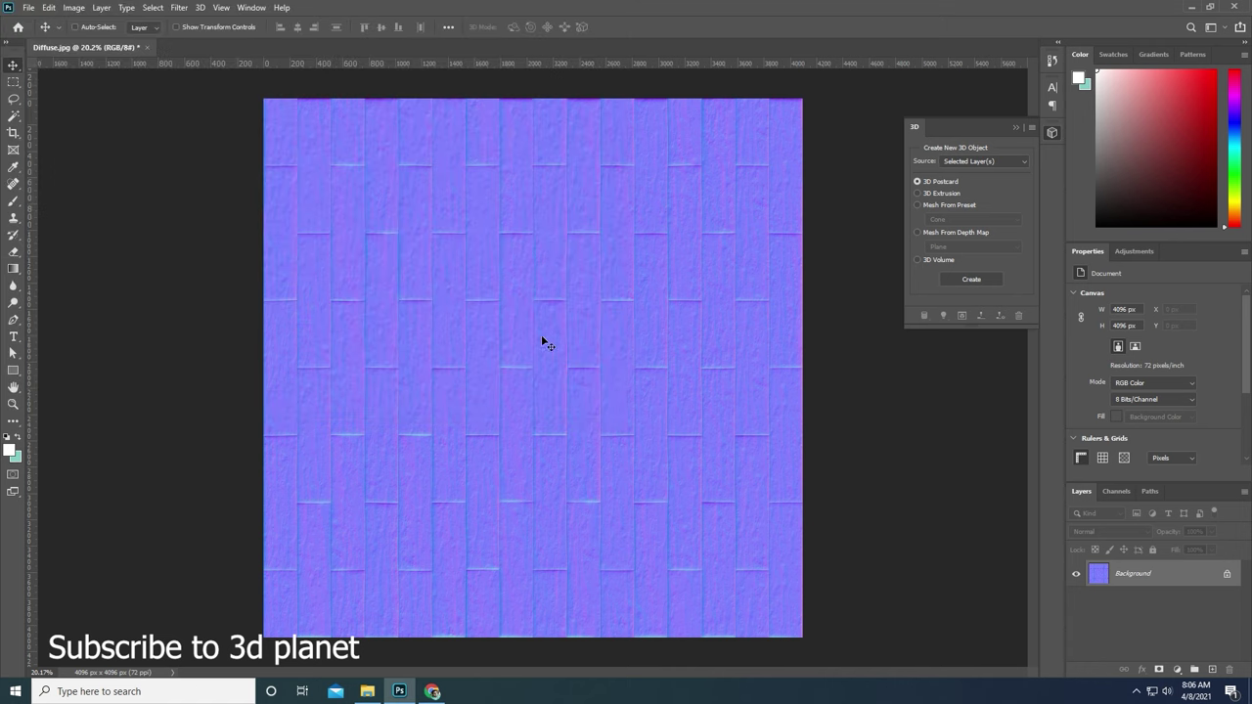
# Apply Levels with the midtone input raised from 1.00 to 1.08.
pyautogui.hotkey('ctrl', 'l')
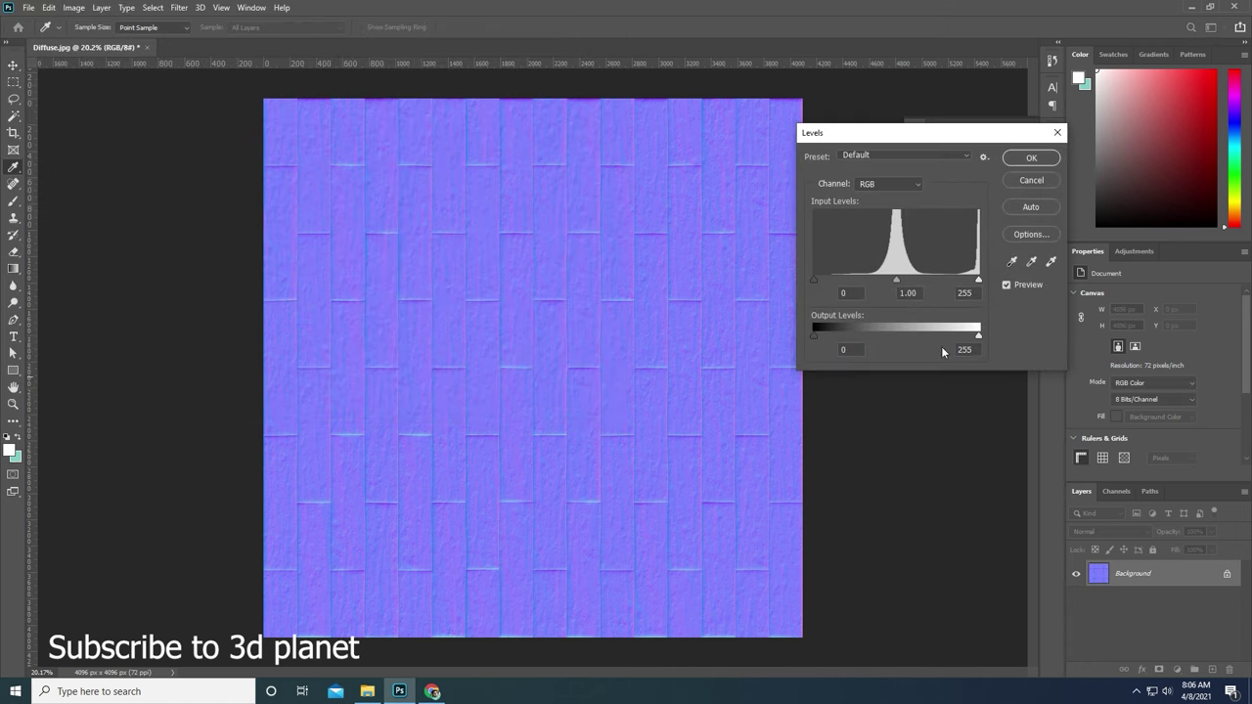
pyautogui.moveTo(897, 279); pyautogui.dragTo(893, 281)
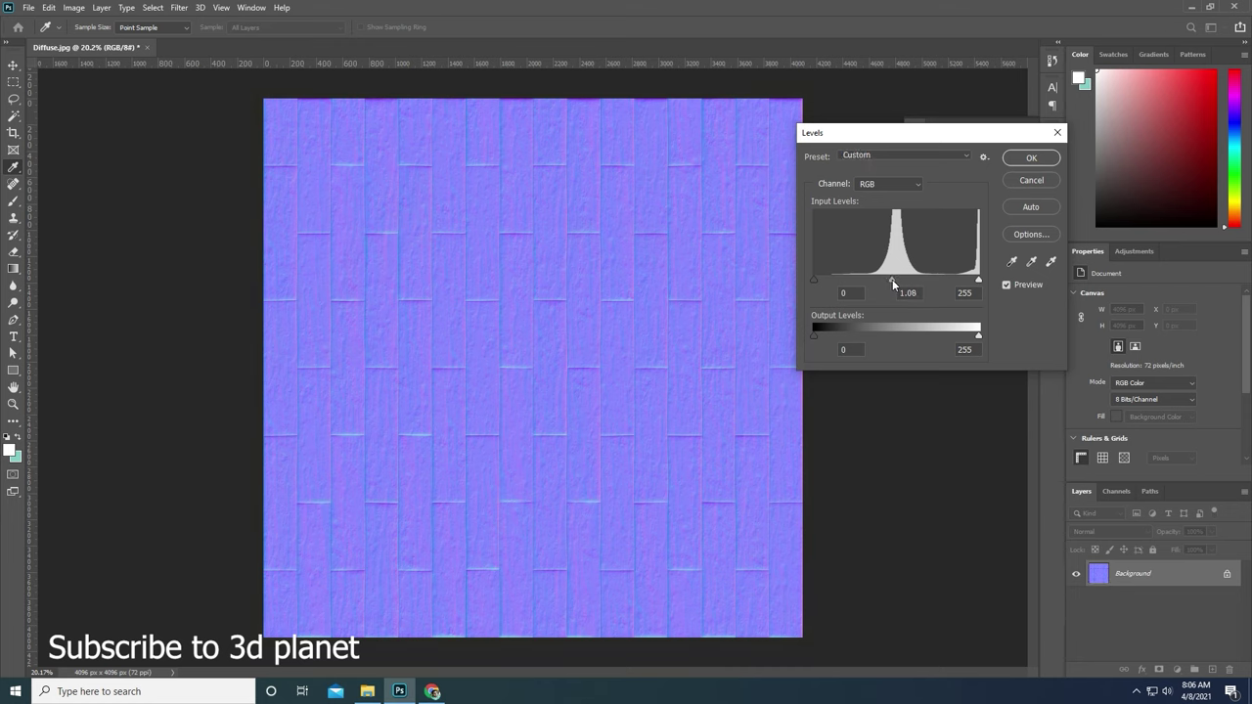
pyautogui.click(1033, 158)
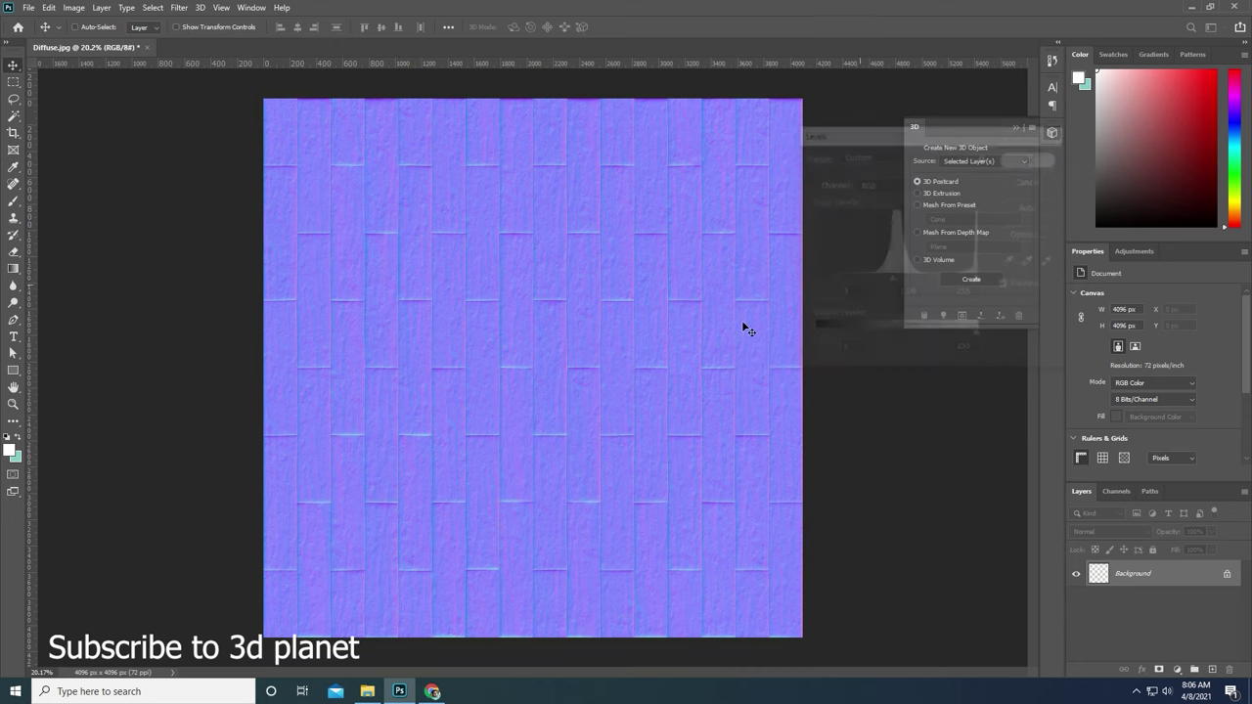
# Save the normal map as Normals.jpg at JPEG quality 12 beside Diffuse.
pyautogui.hotkey('ctrl', 'shift', 's')
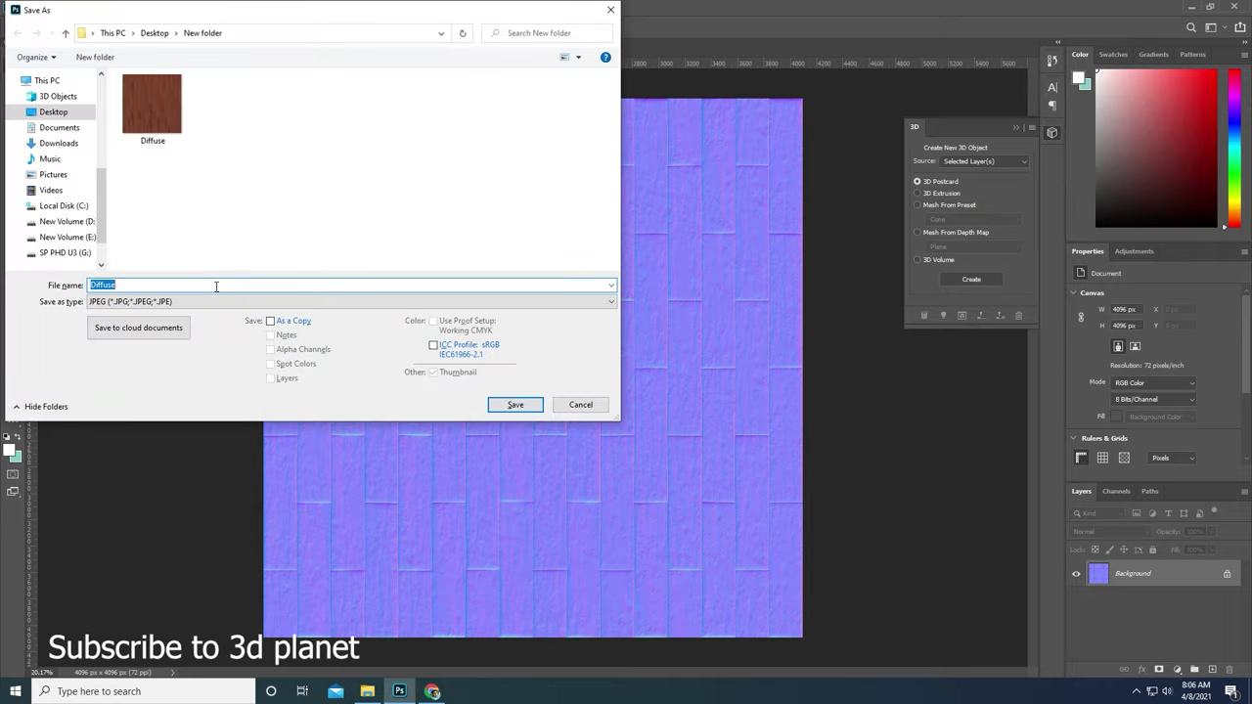
pyautogui.write('Normals')
pyautogui.click(515, 404)
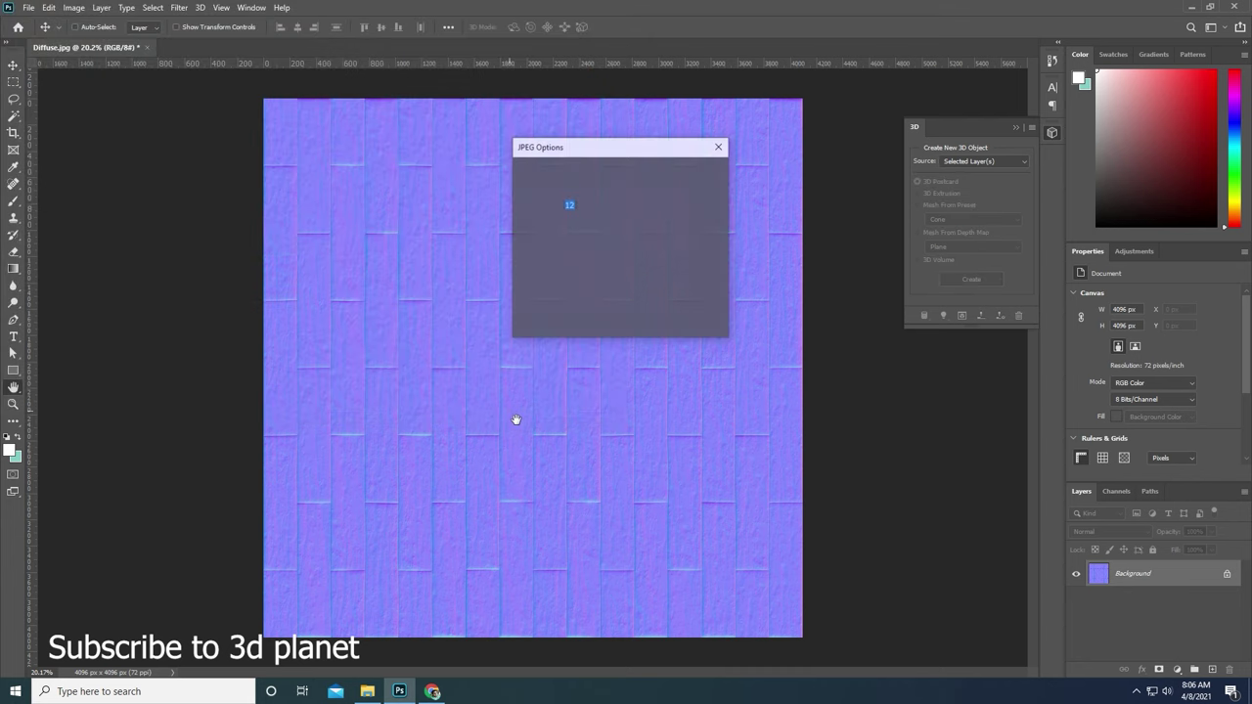
pyautogui.click(713, 176)
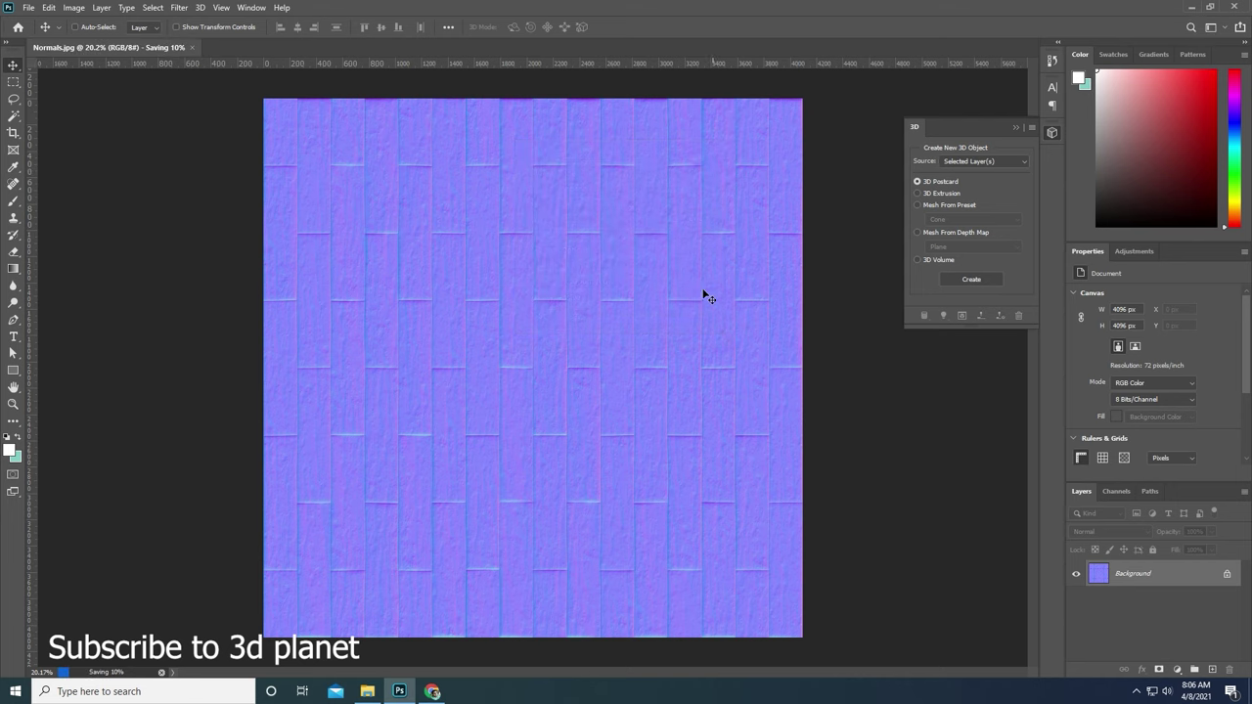
# Close Normals.jpg, reopen Diffuse.jpg from Home, and hide the 3D panel.
pyautogui.scroll(2, 584, 366)
pyautogui.scroll(2, 584, 365)
pyautogui.scroll(1, 585, 368)
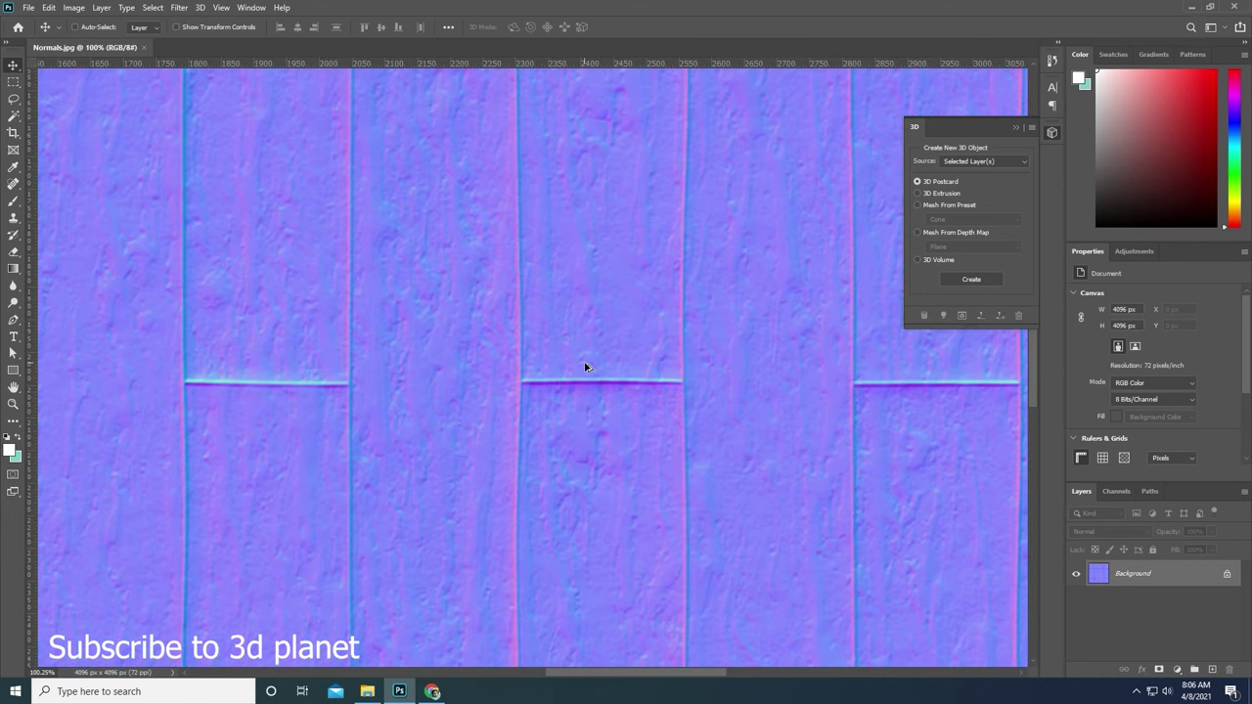
pyautogui.scroll(-3, 587, 372)
pyautogui.scroll(-1, 548, 383)
pyautogui.scroll(-1, 524, 322)
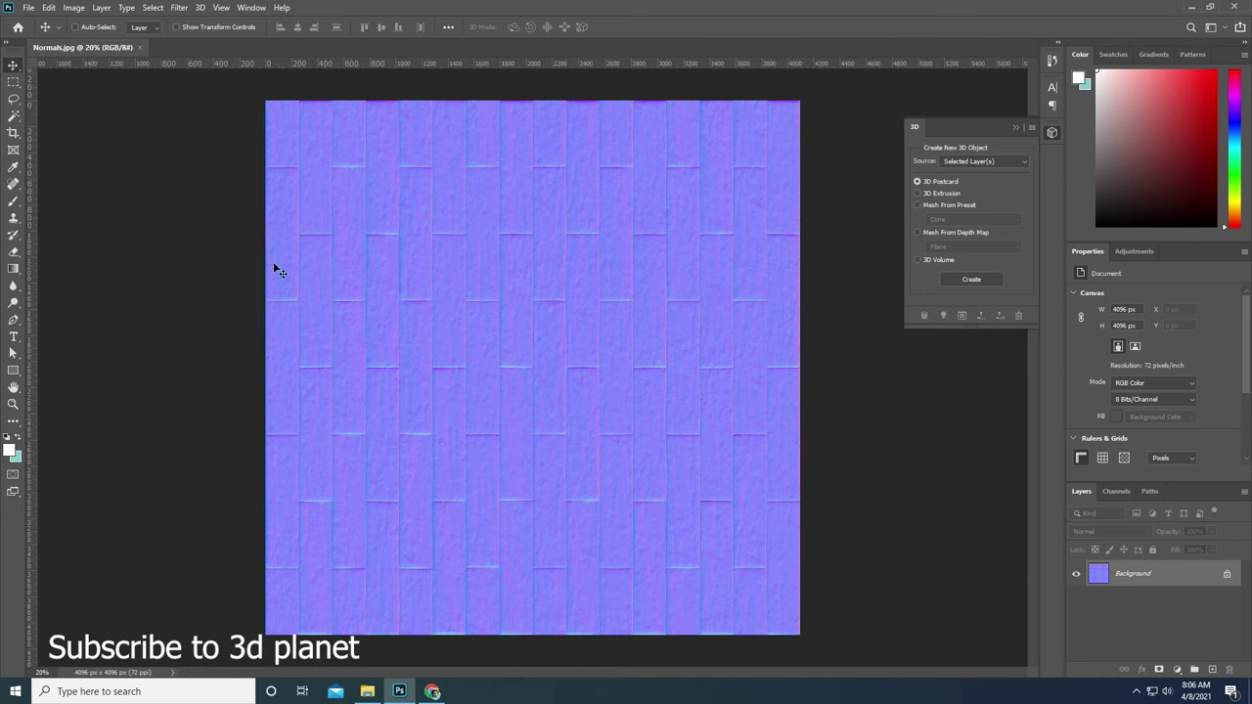
pyautogui.click(140, 47)
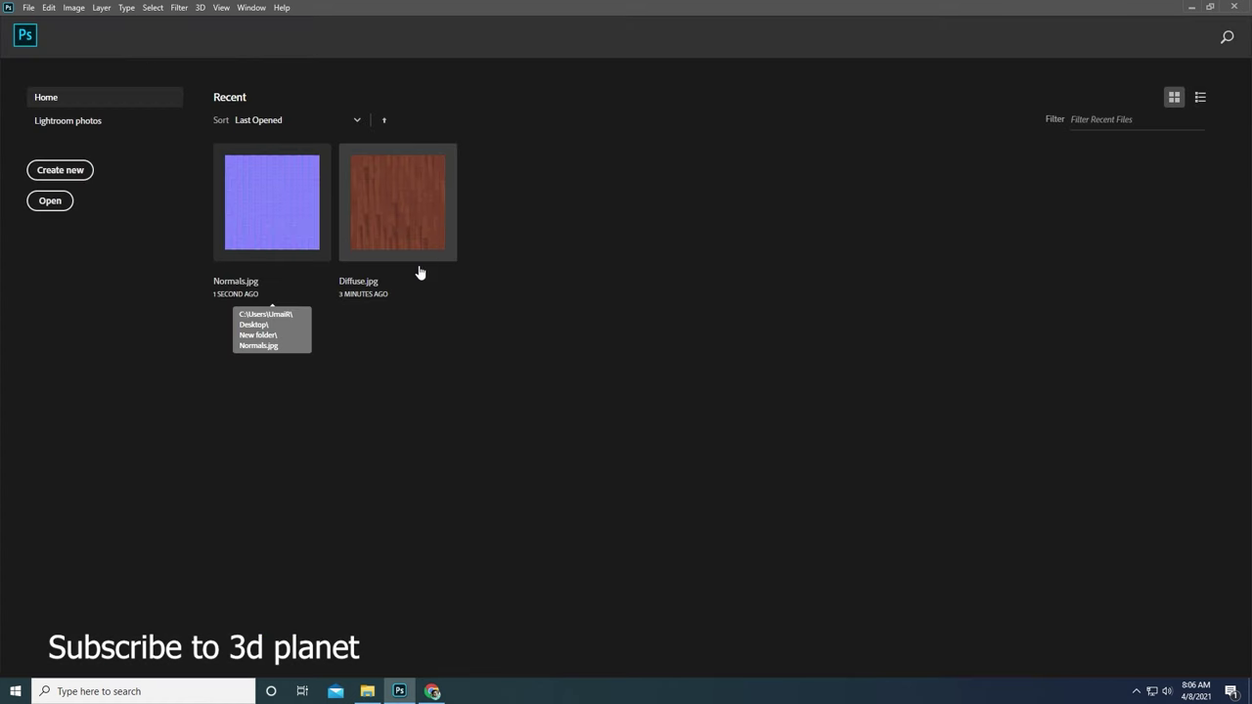
pyautogui.click(421, 222)
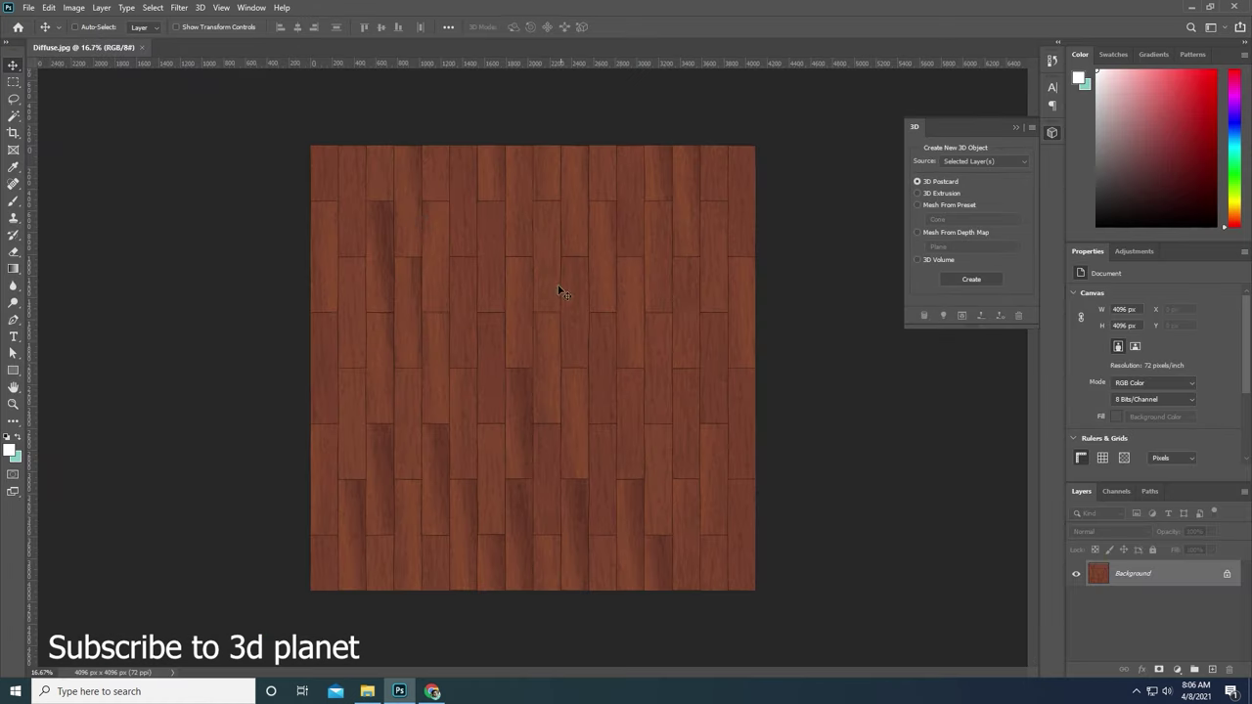
pyautogui.click(1016, 128)
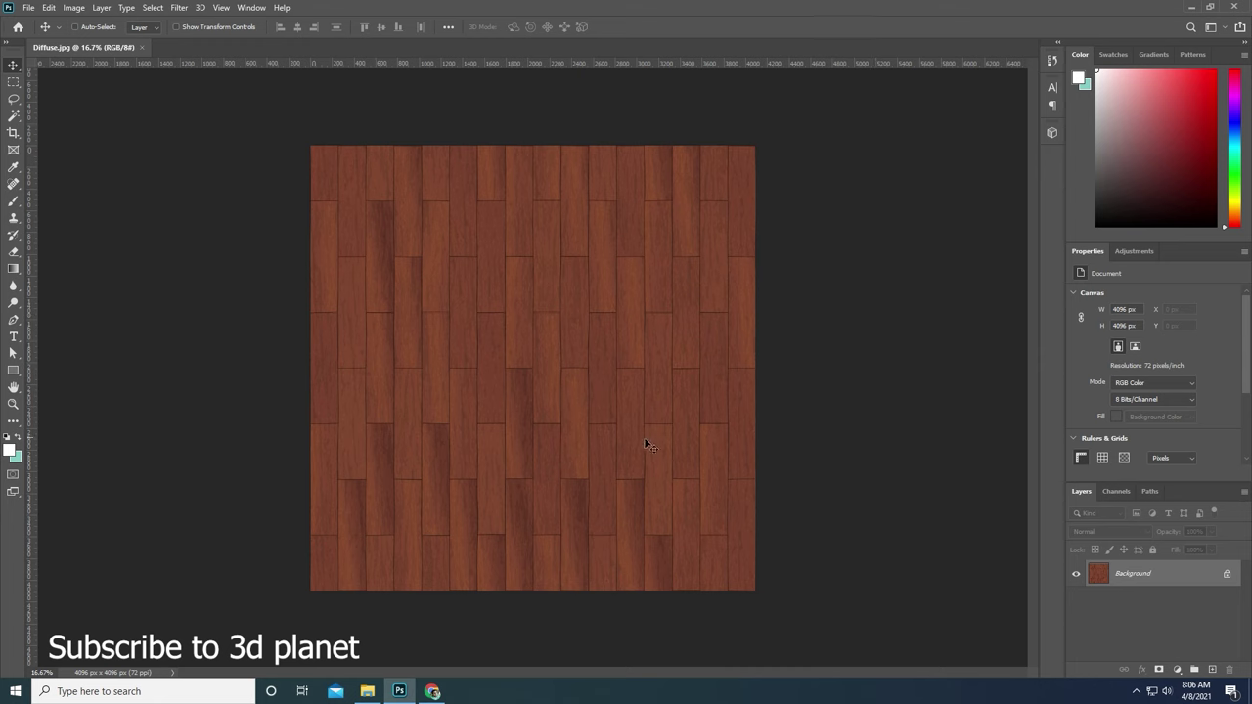
pyautogui.scroll(1, 643, 442)
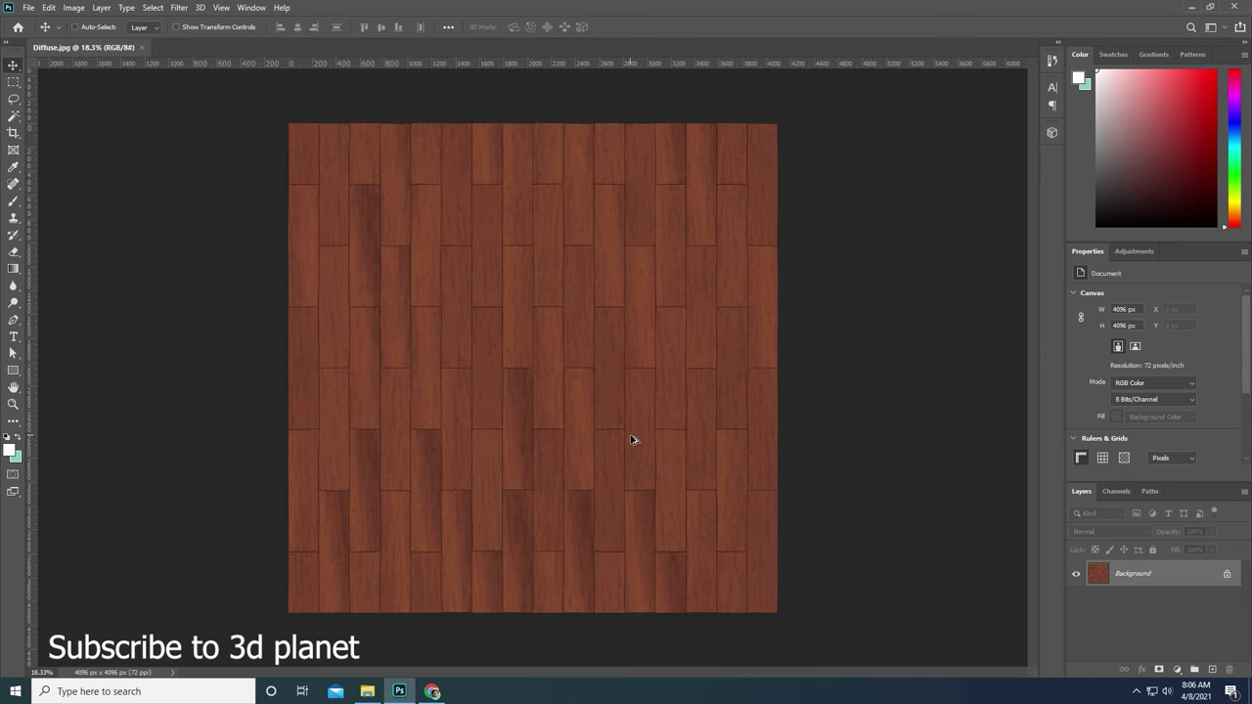
# Run Generate Bump (Height) Map, enlarge the sphere preview, move the dialog left, and set Blur 4.5.
pyautogui.click(180, 8)
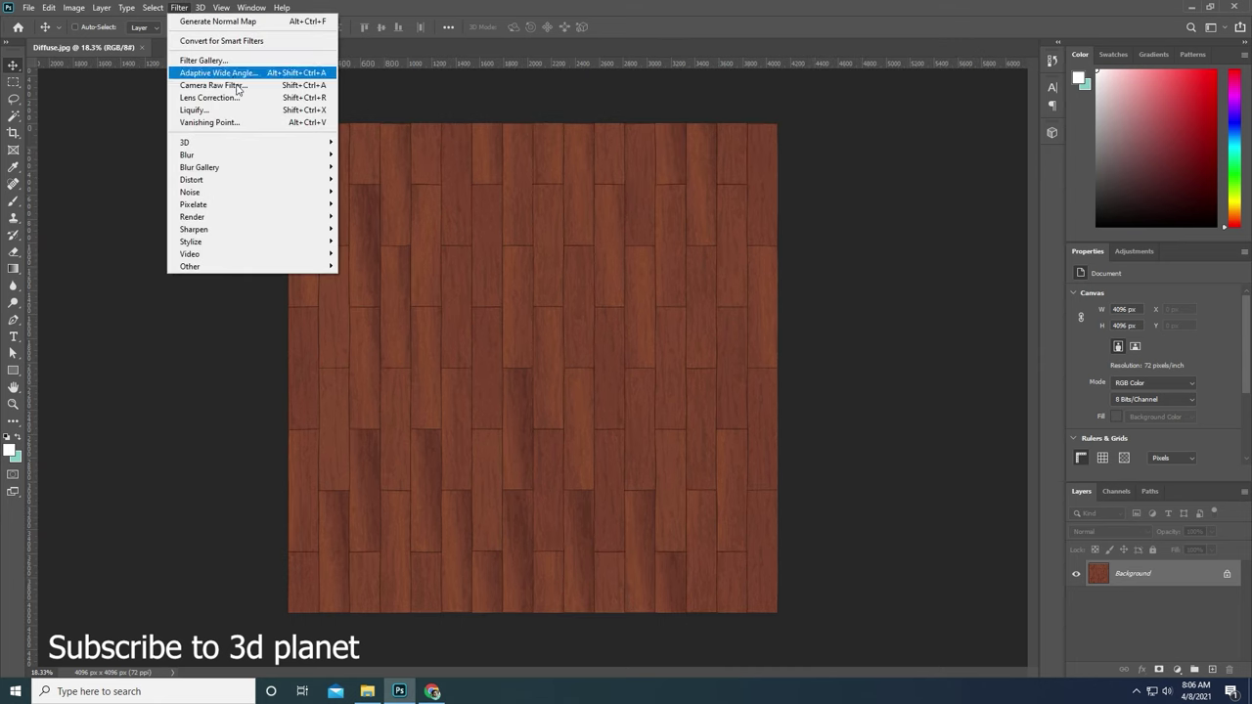
pyautogui.moveTo(249, 142)
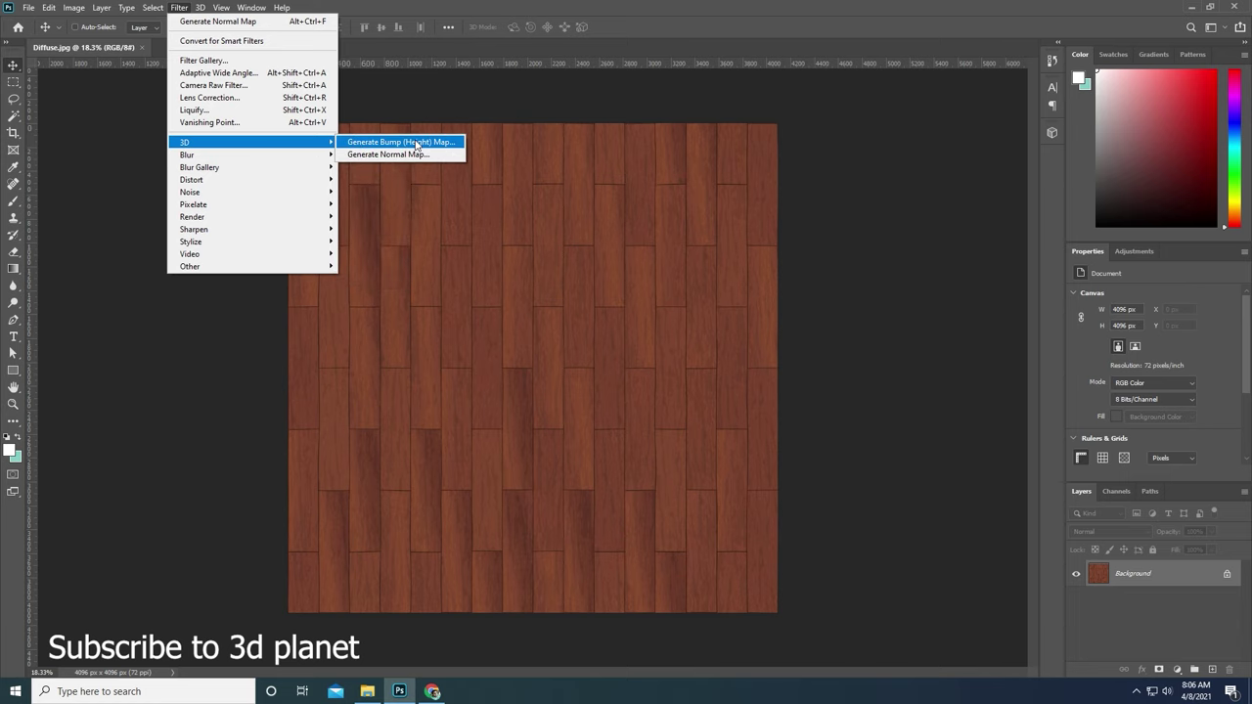
pyautogui.click(433, 146)
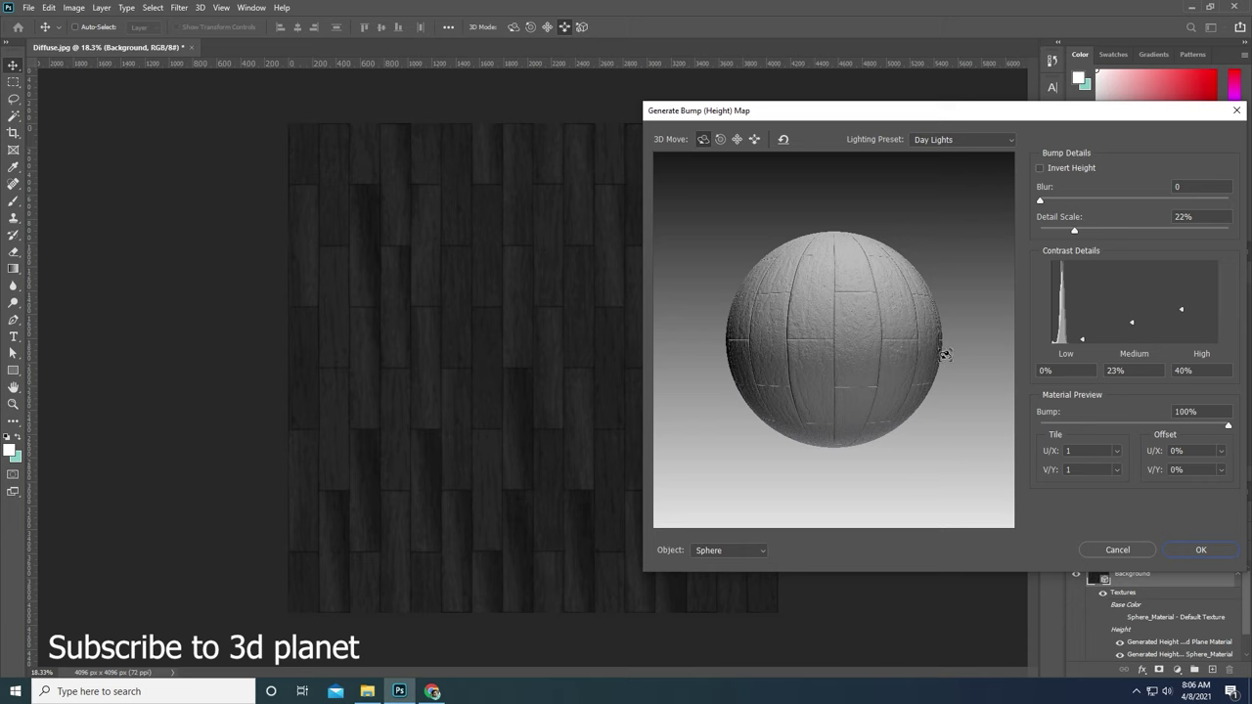
pyautogui.click(754, 140)
pyautogui.moveTo(833, 301)
pyautogui.mouseDown()
pyautogui.moveTo(839, 356)
pyautogui.moveTo(924, 349)
pyautogui.mouseUp()
pyautogui.click(736, 139)
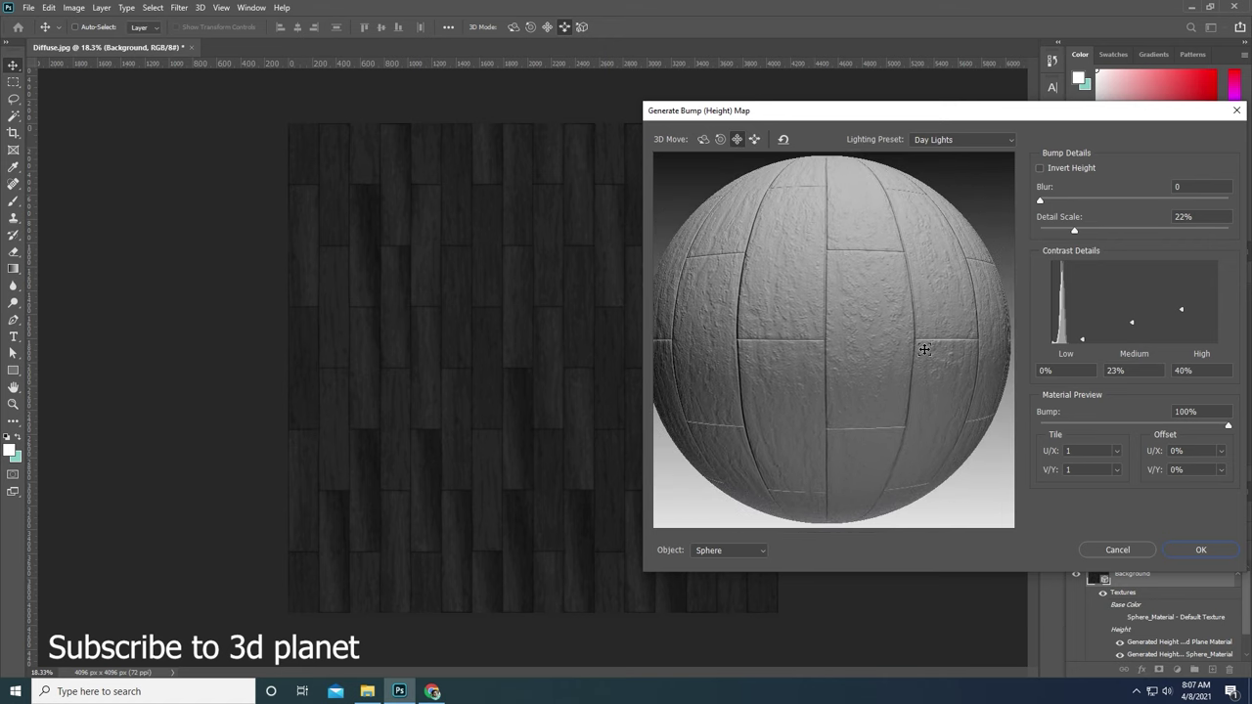
pyautogui.moveTo(768, 116); pyautogui.dragTo(709, 115)
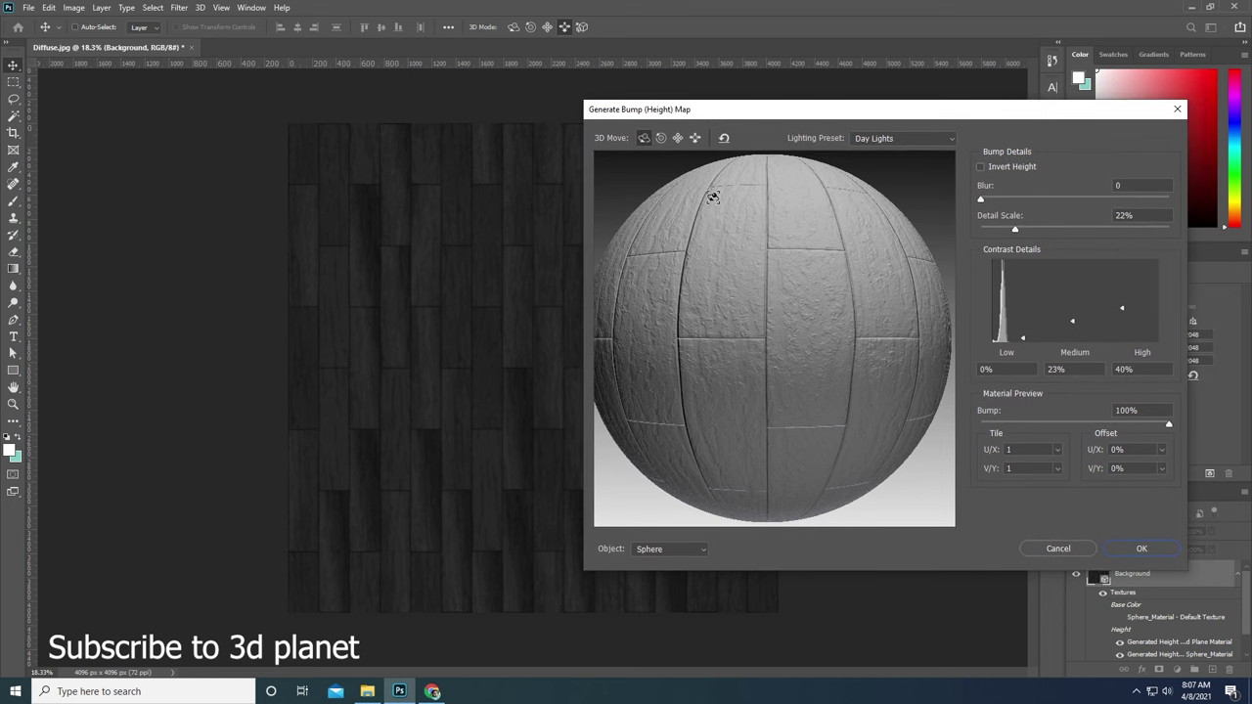
pyautogui.moveTo(981, 199); pyautogui.dragTo(998, 199)
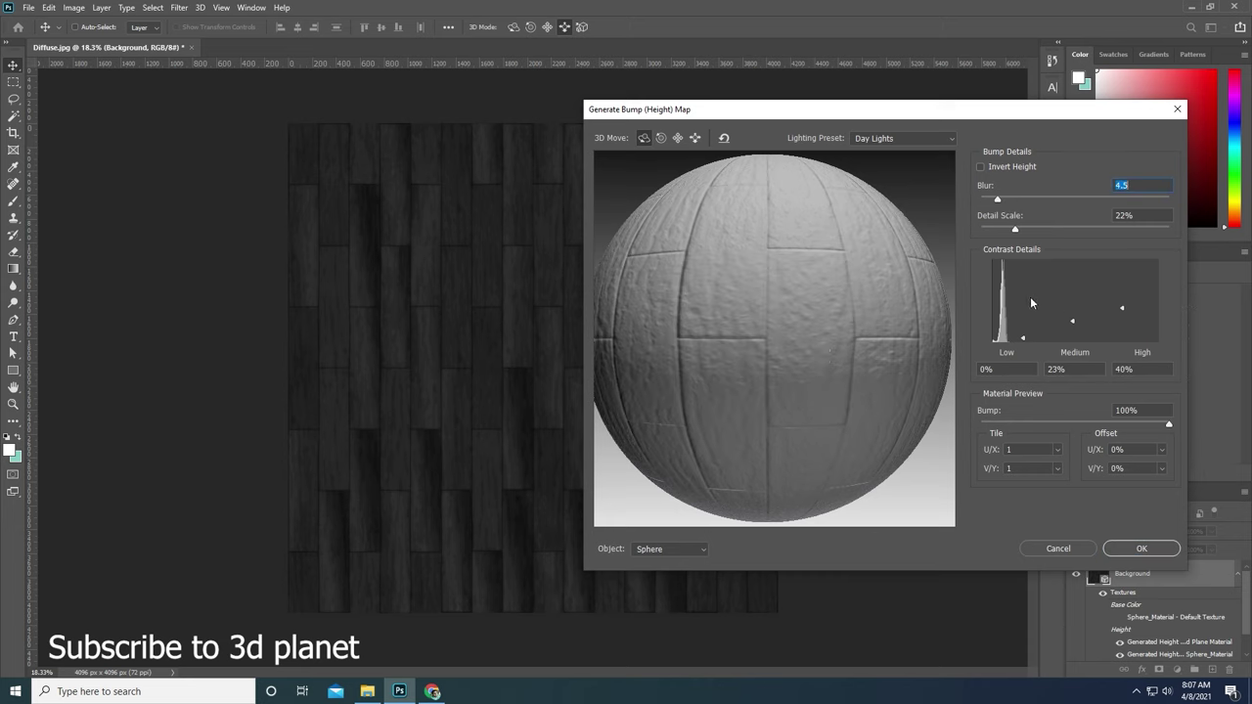
# Set the bump map Blur to 1.6 and Detail Scale to 31%.
pyautogui.moveTo(1026, 231); pyautogui.dragTo(1128, 231)
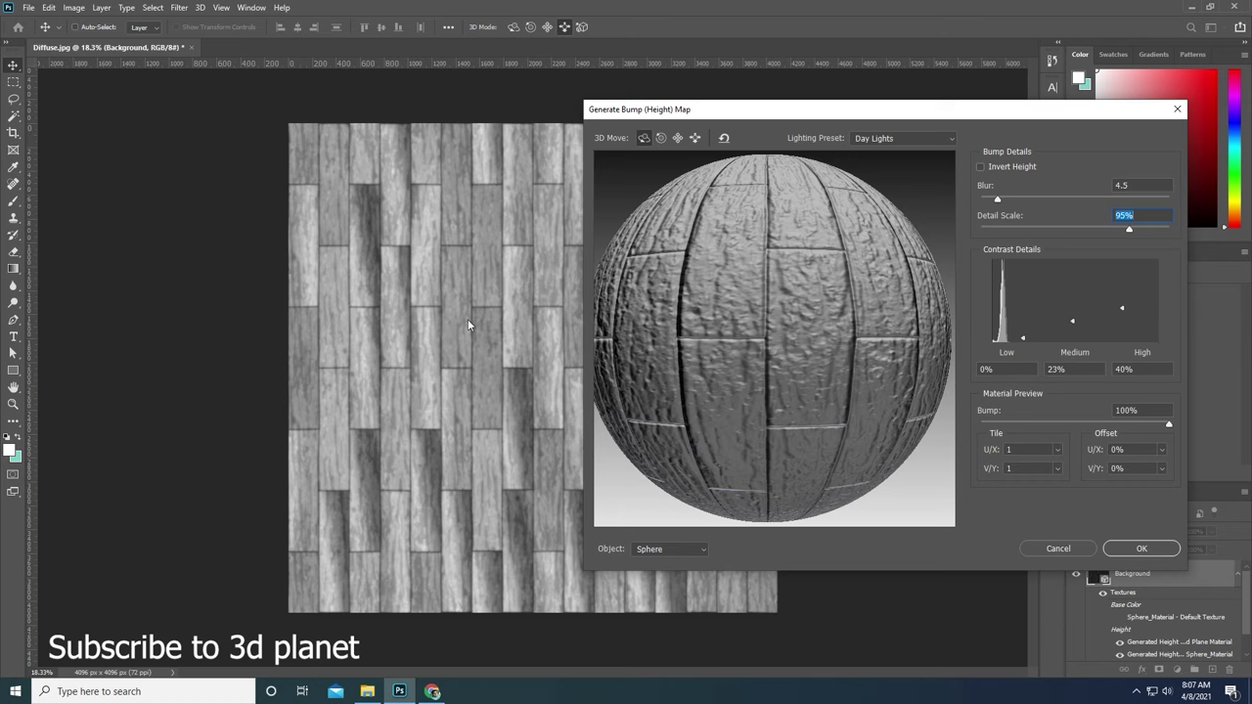
pyautogui.moveTo(994, 201); pyautogui.dragTo(1002, 201)
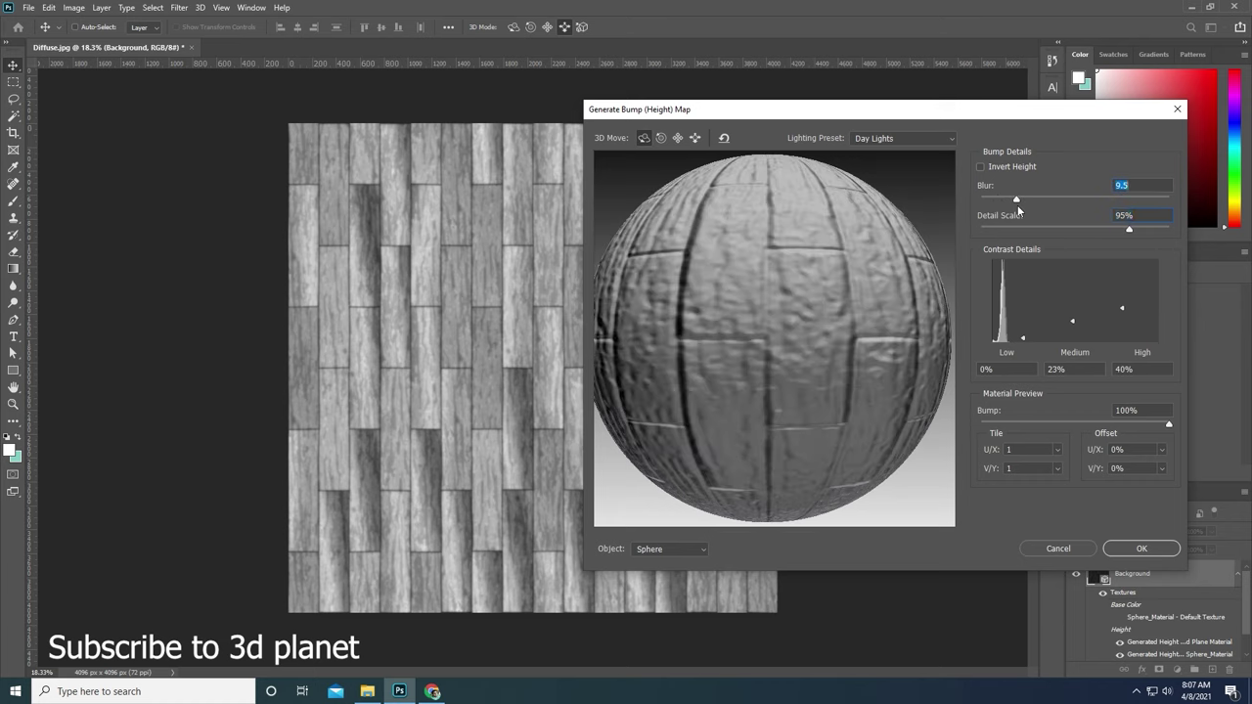
pyautogui.moveTo(1131, 228); pyautogui.dragTo(1172, 231)
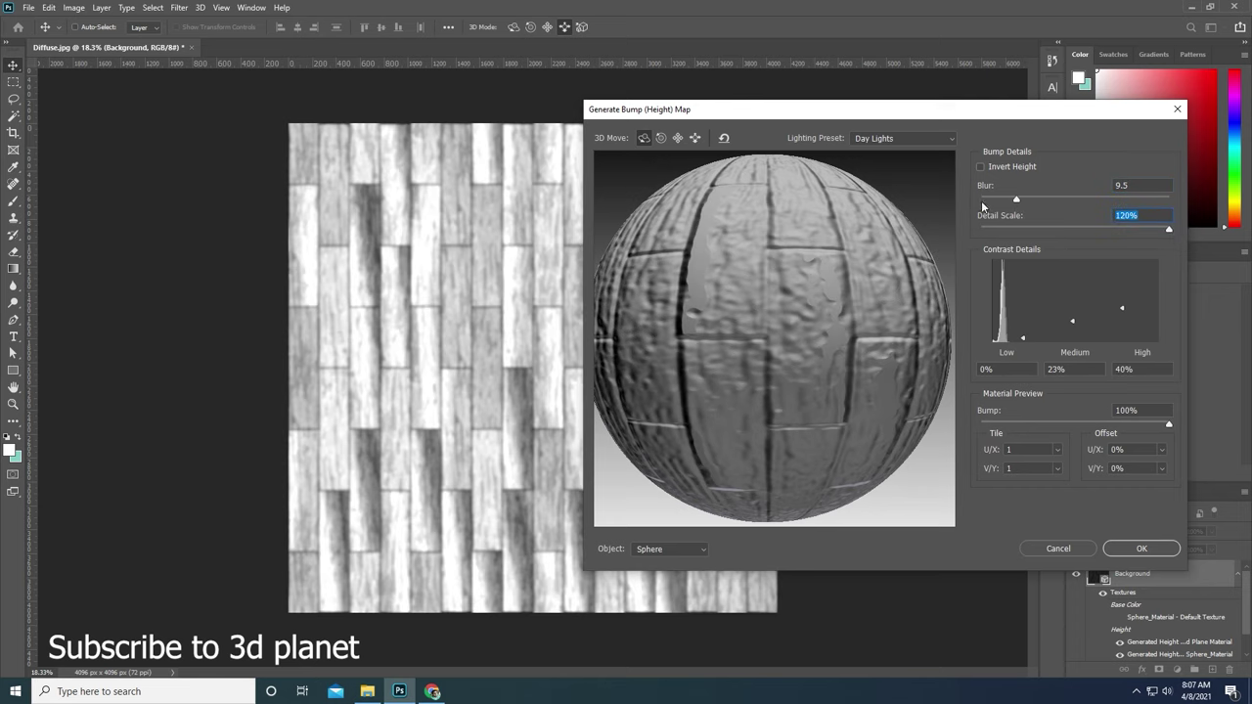
pyautogui.click(986, 198)
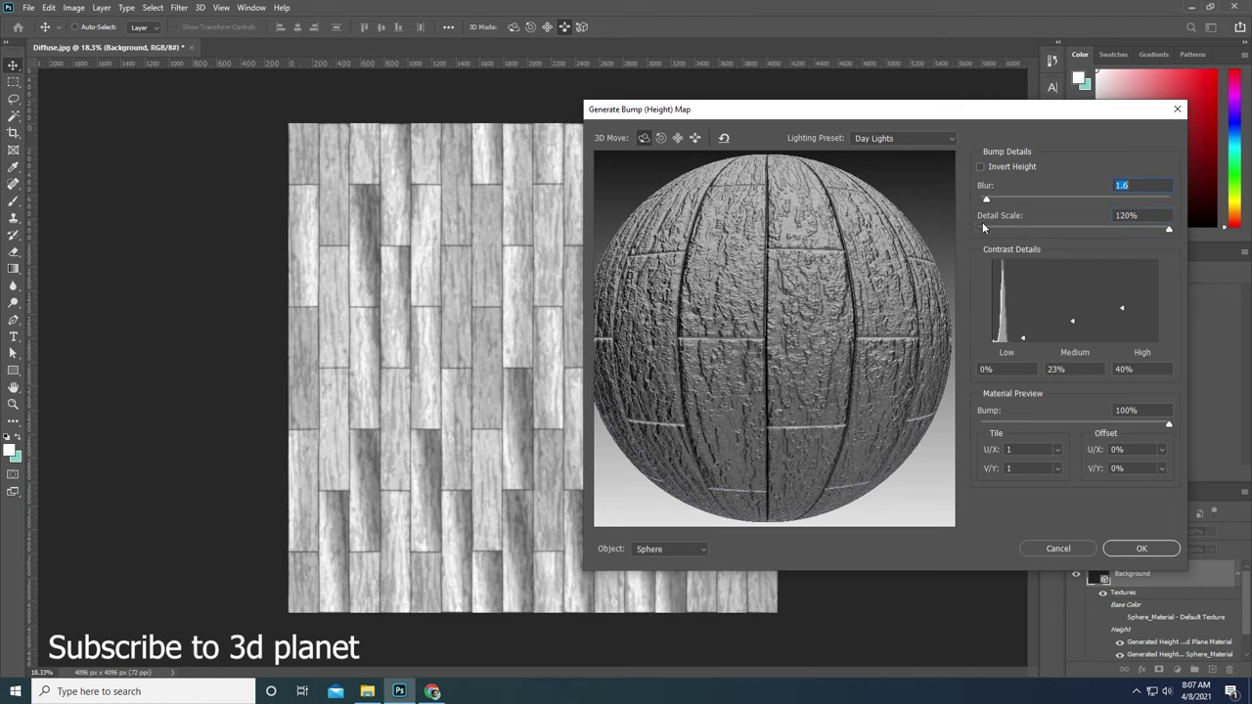
pyautogui.click(1041, 229)
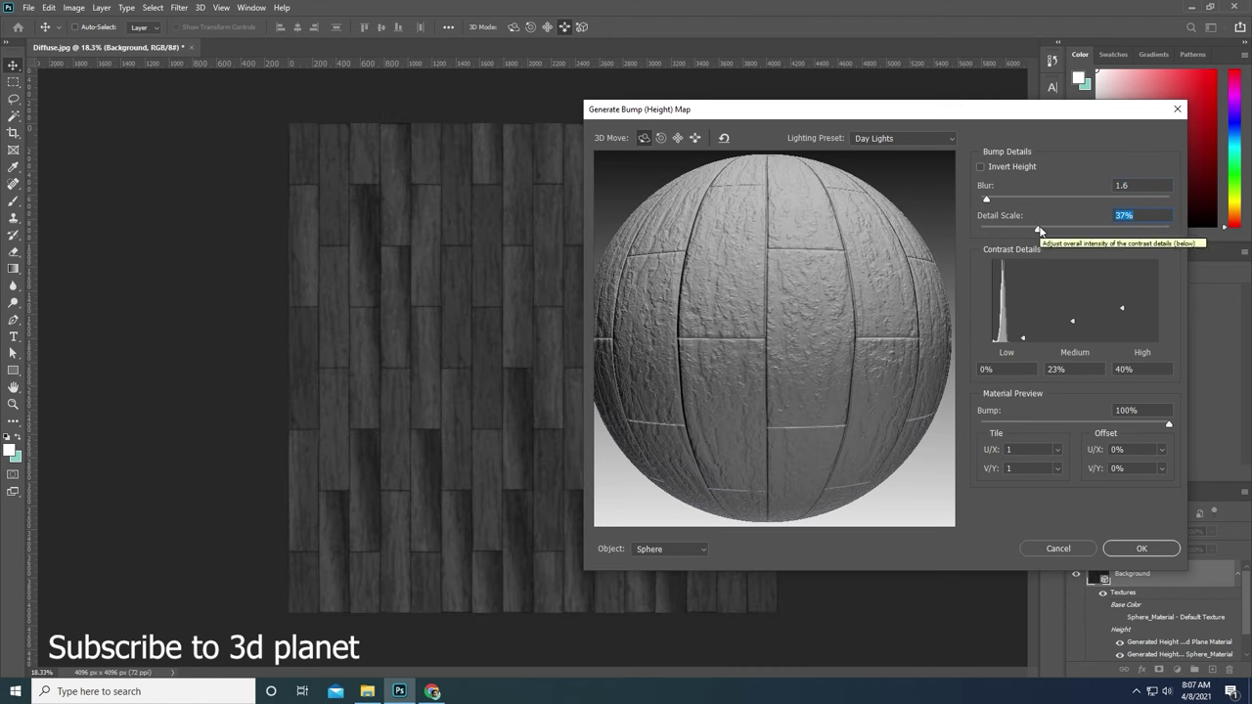
pyautogui.moveTo(1041, 230); pyautogui.dragTo(1020, 234)
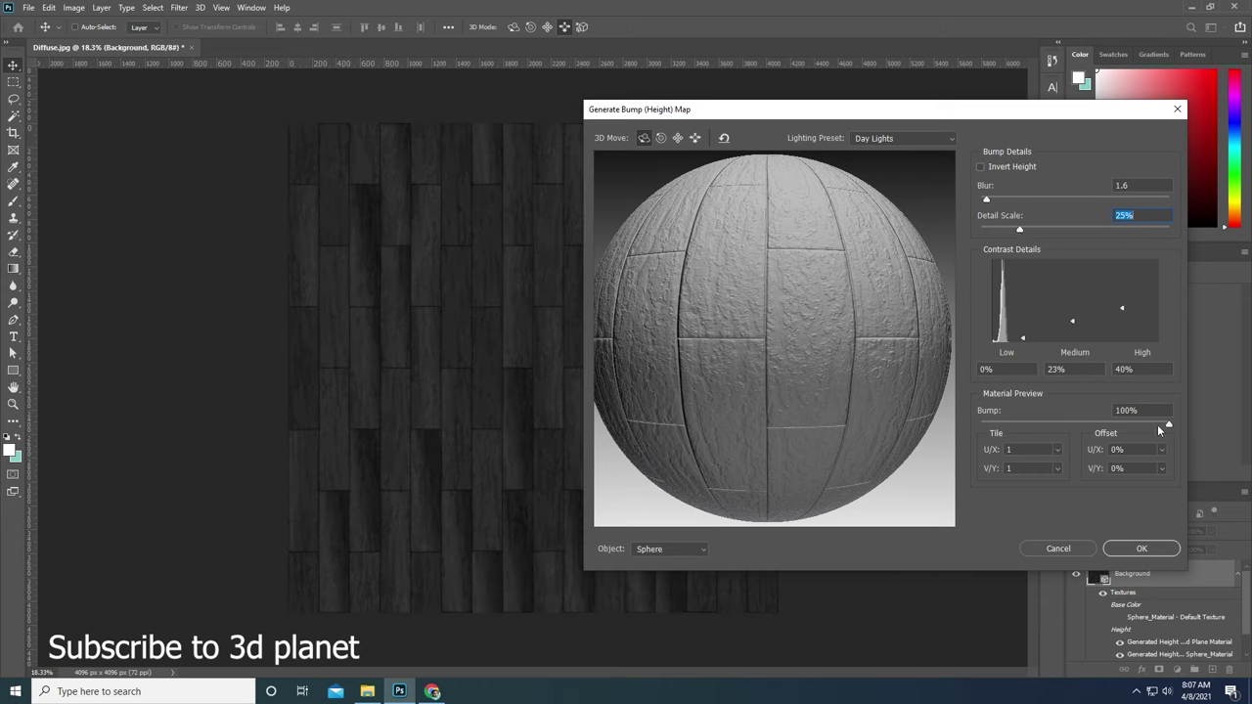
# Lower preview bump strength to 13%, set contrast Low 5%, Medium 18%, High 30%, and apply.
pyautogui.moveTo(1167, 426); pyautogui.dragTo(1116, 425)
pyautogui.moveTo(1154, 425); pyautogui.dragTo(1048, 429)
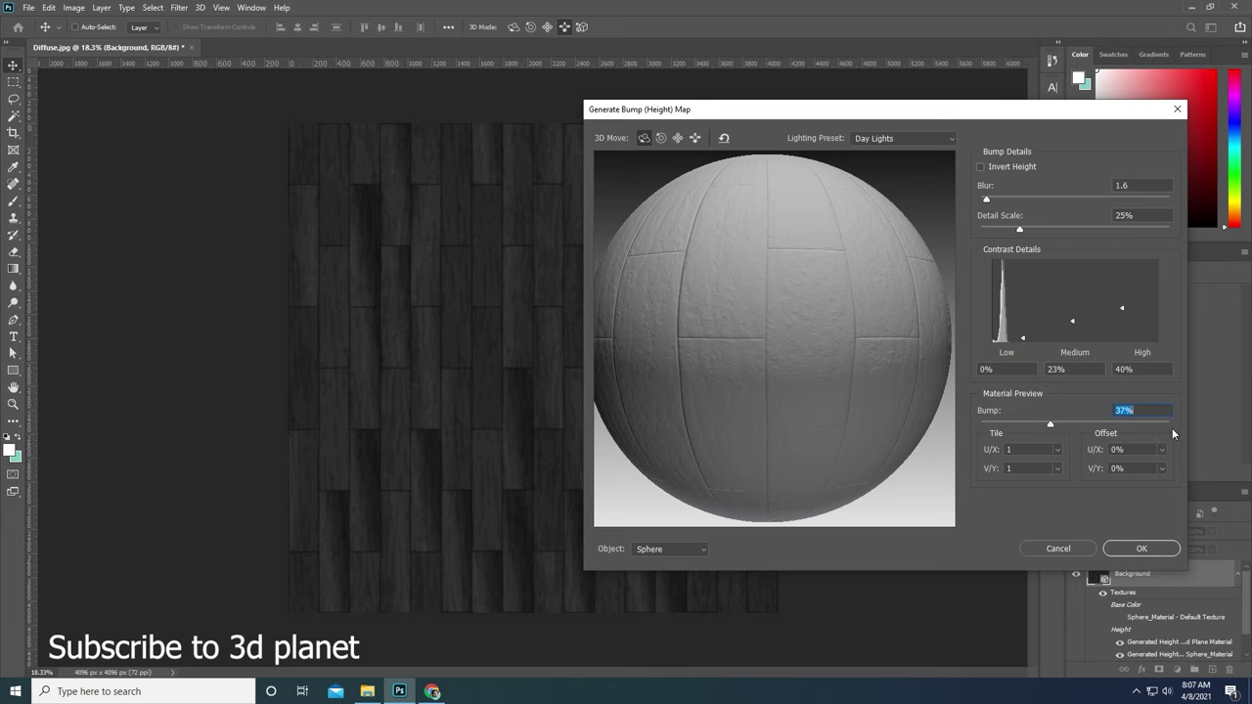
pyautogui.moveTo(1051, 425)
pyautogui.mouseDown()
pyautogui.moveTo(1004, 427)
pyautogui.moveTo(1069, 429)
pyautogui.mouseUp()
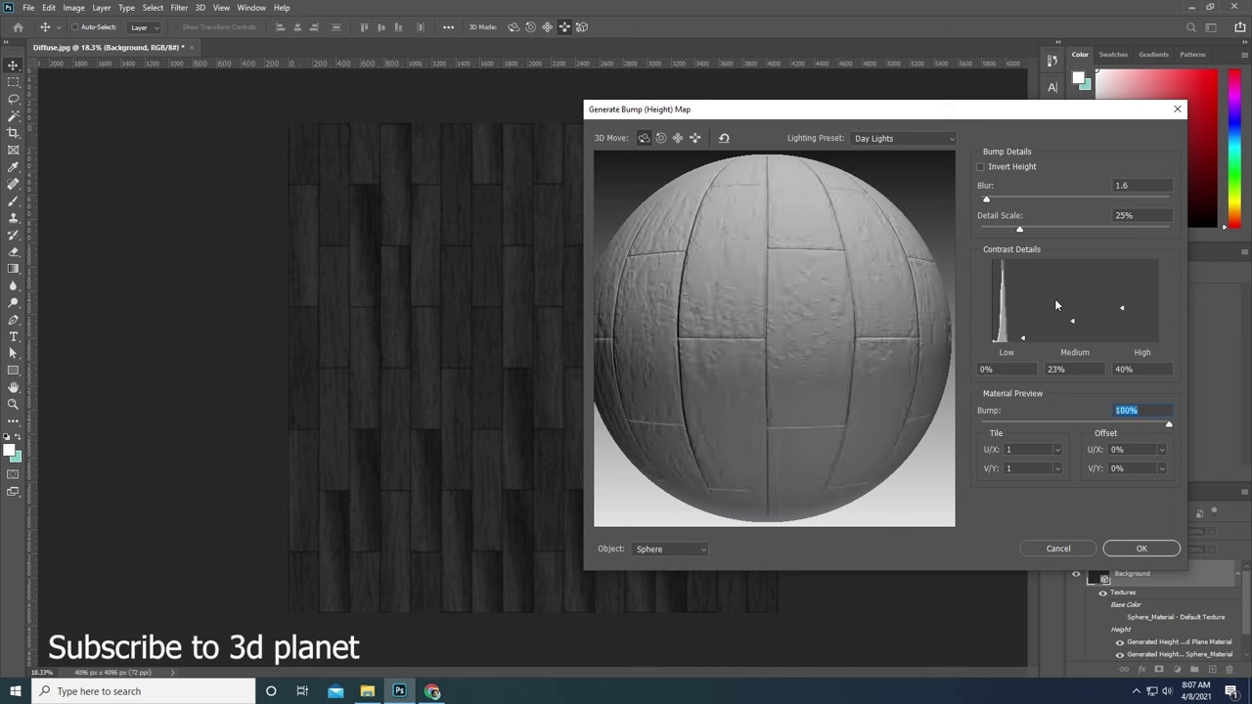
pyautogui.moveTo(1074, 322); pyautogui.dragTo(1072, 328)
pyautogui.moveTo(1073, 329); pyautogui.dragTo(1124, 318)
pyautogui.click(1123, 315)
pyautogui.moveTo(1021, 231); pyautogui.dragTo(1030, 232)
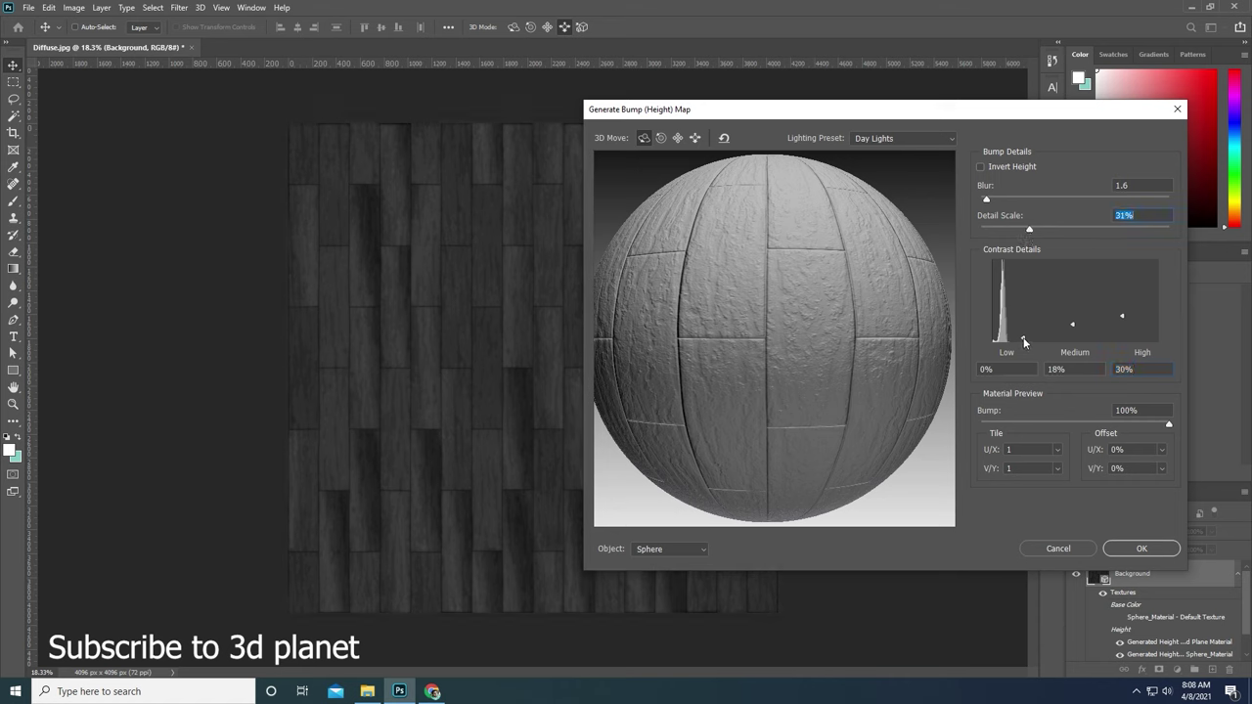
pyautogui.moveTo(1023, 339); pyautogui.dragTo(1026, 334)
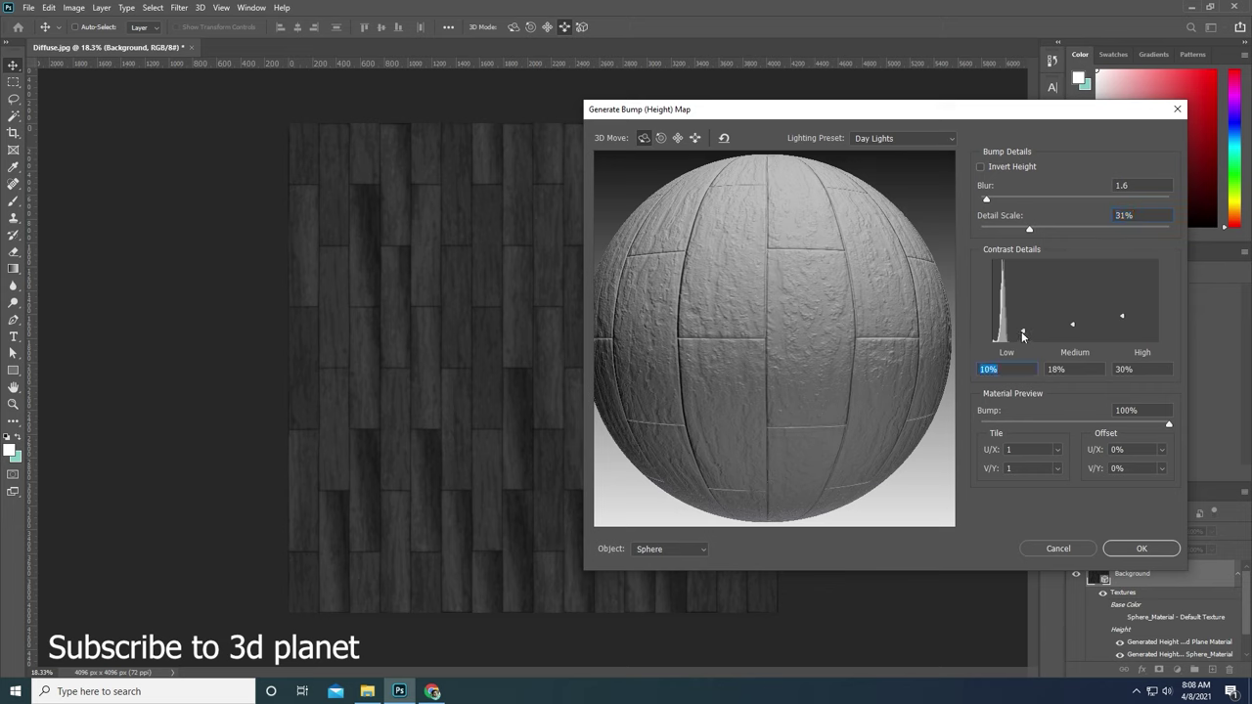
pyautogui.moveTo(1022, 339); pyautogui.dragTo(1025, 338)
pyautogui.click(1143, 548)
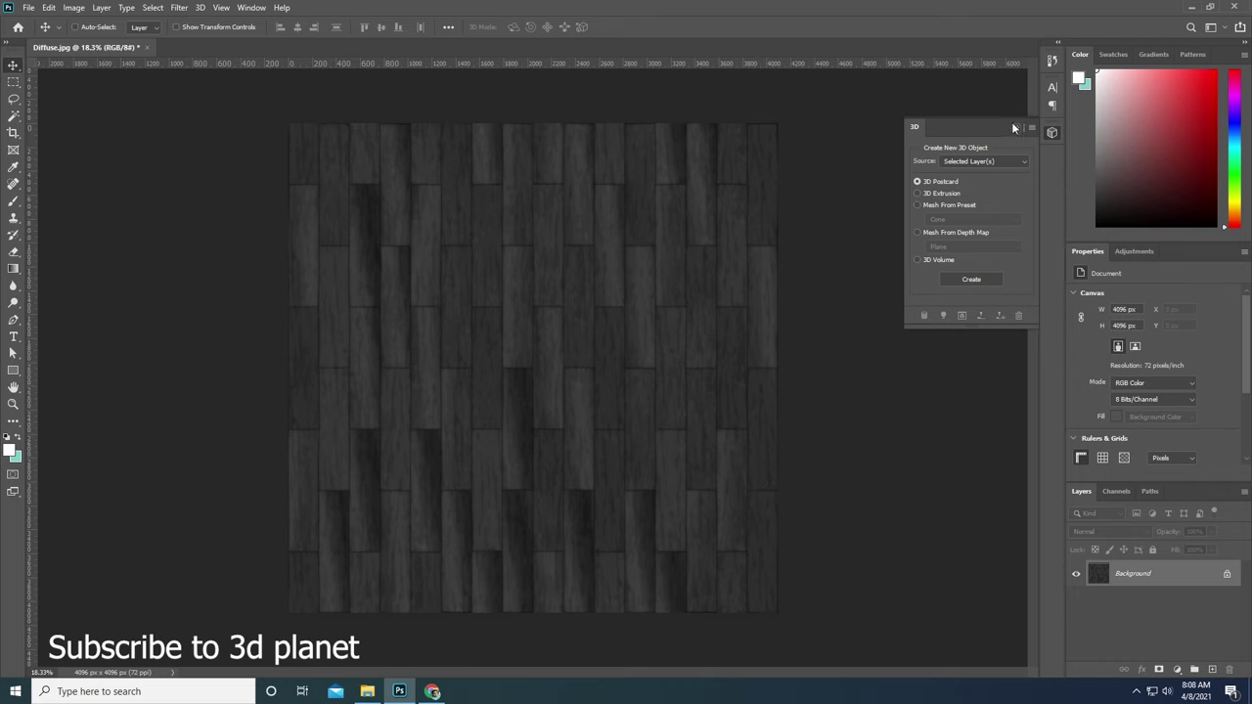
# Dismiss the 3D object panel and look over the grey bump texture.
pyautogui.click(1019, 127)
pyautogui.scroll(2, 526, 313)
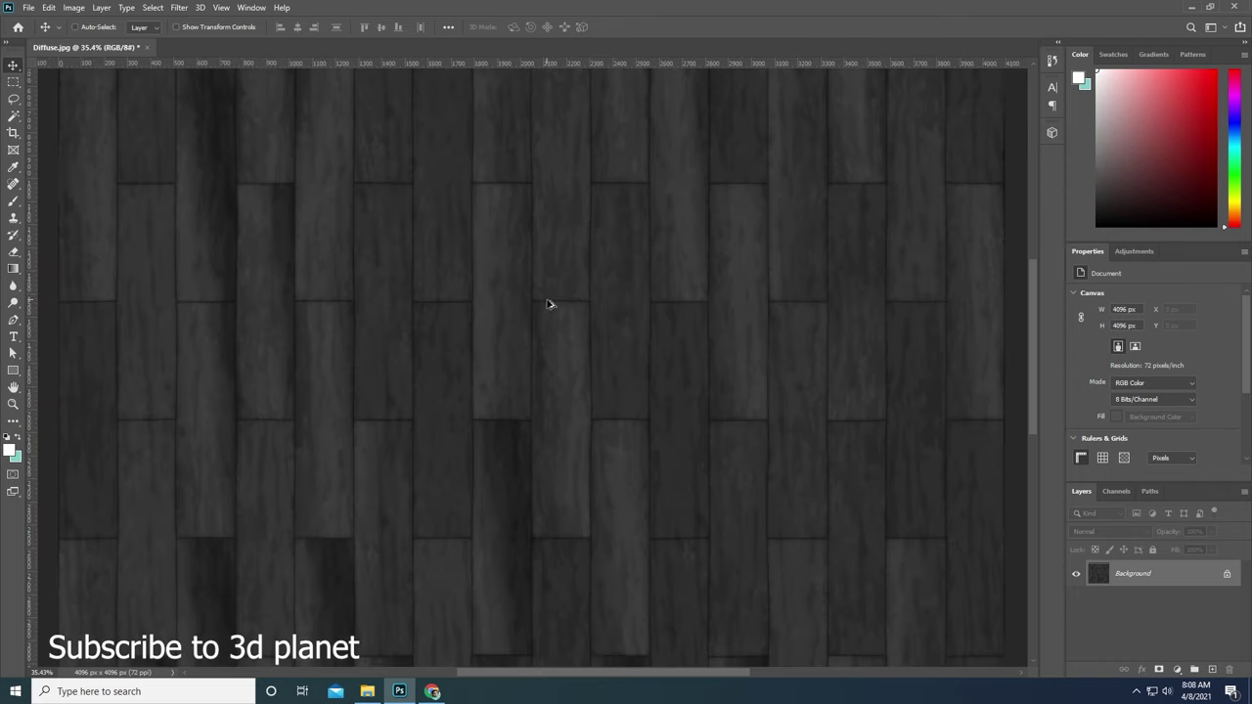
pyautogui.scroll(2, 548, 303)
pyautogui.scroll(-2, 547, 303)
pyautogui.scroll(-2, 543, 309)
pyautogui.scroll(1, 538, 313)
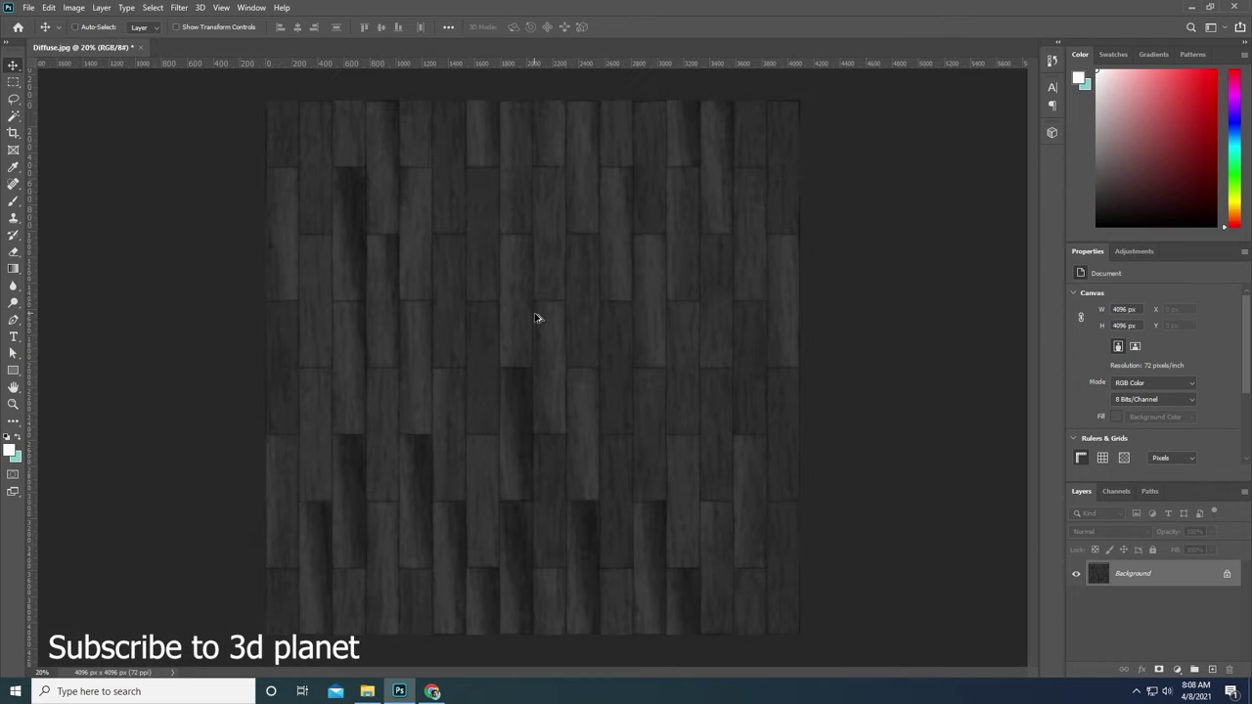
pyautogui.scroll(-1, 536, 320)
# Save the texture as Bump.jpg at maximum JPEG quality.
pyautogui.hotkey('ctrl', 'shift', 's')
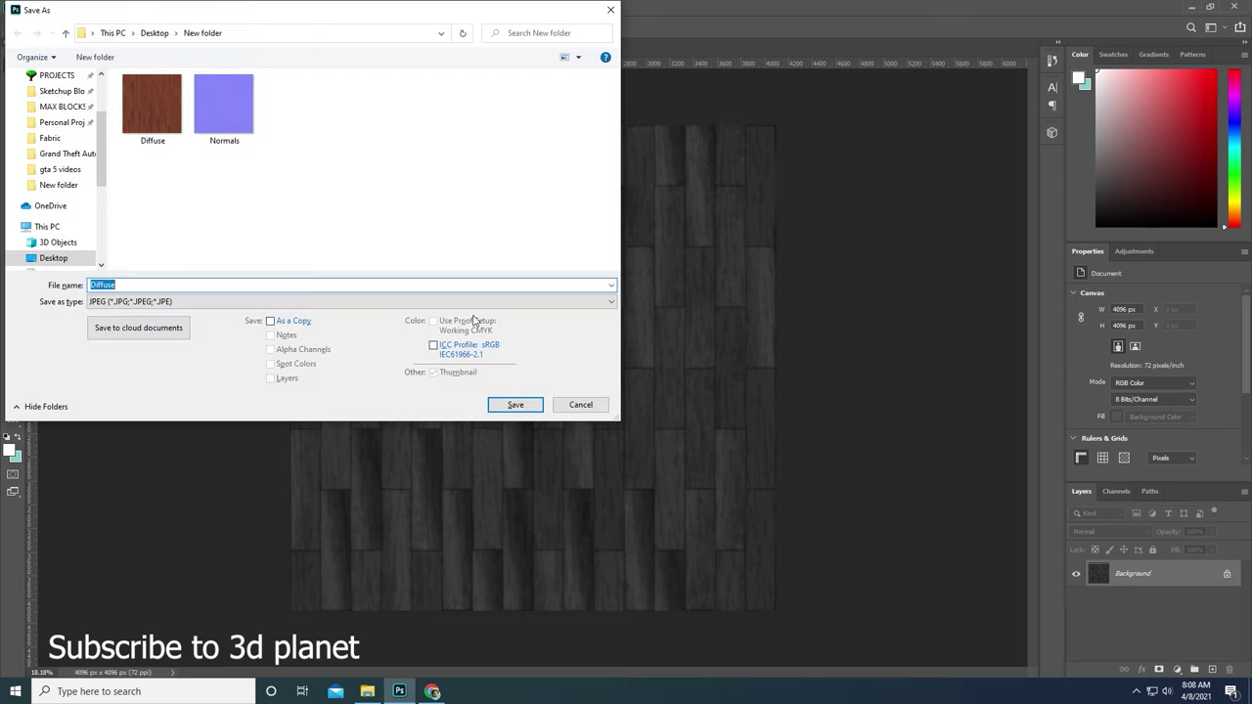
pyautogui.write('Bum')
pyautogui.write('p')
pyautogui.doubleClick(104, 285)
pyautogui.click(516, 407)
pyautogui.click(516, 407)
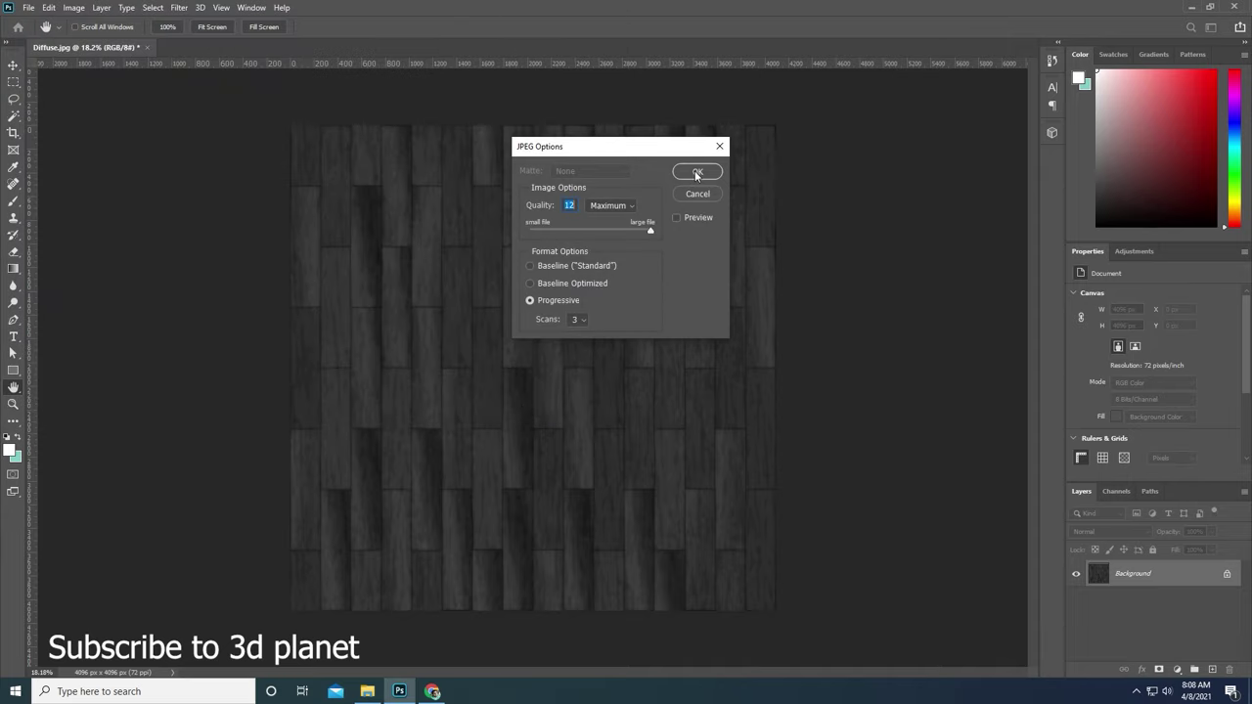
pyautogui.click(696, 172)
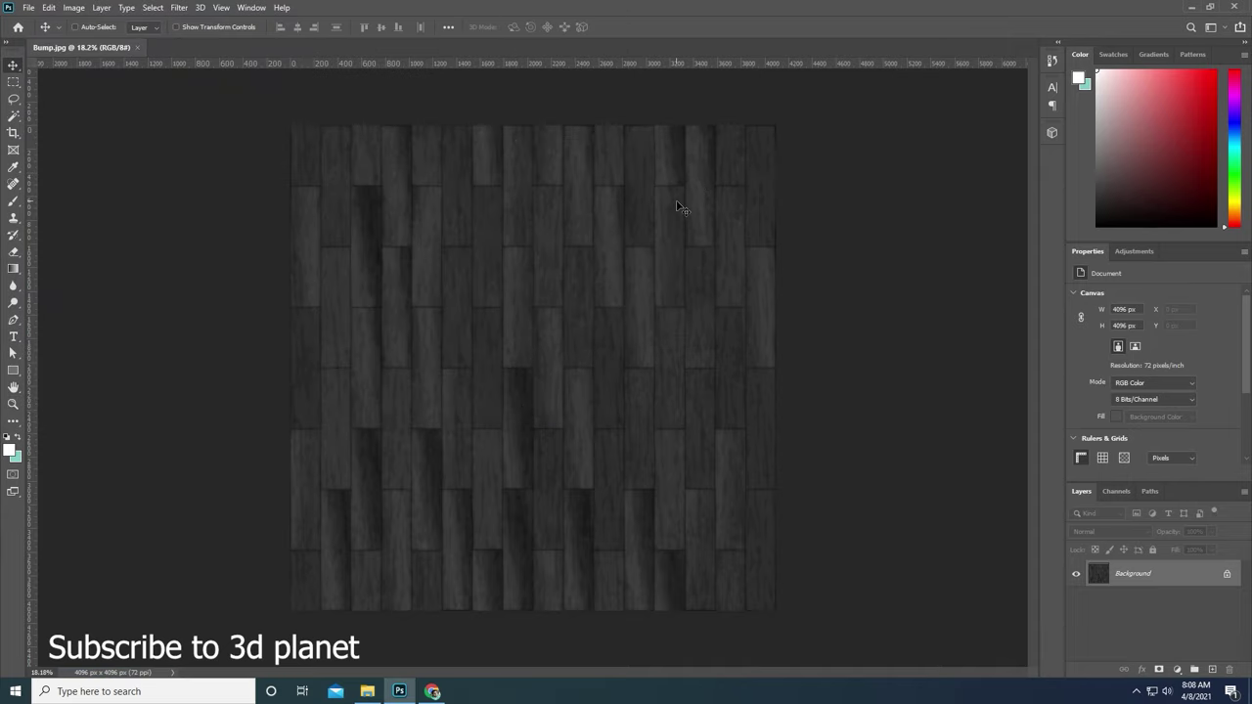
# Close the Bump.jpg document to return to the Home screen.
pyautogui.scroll(3, 599, 319)
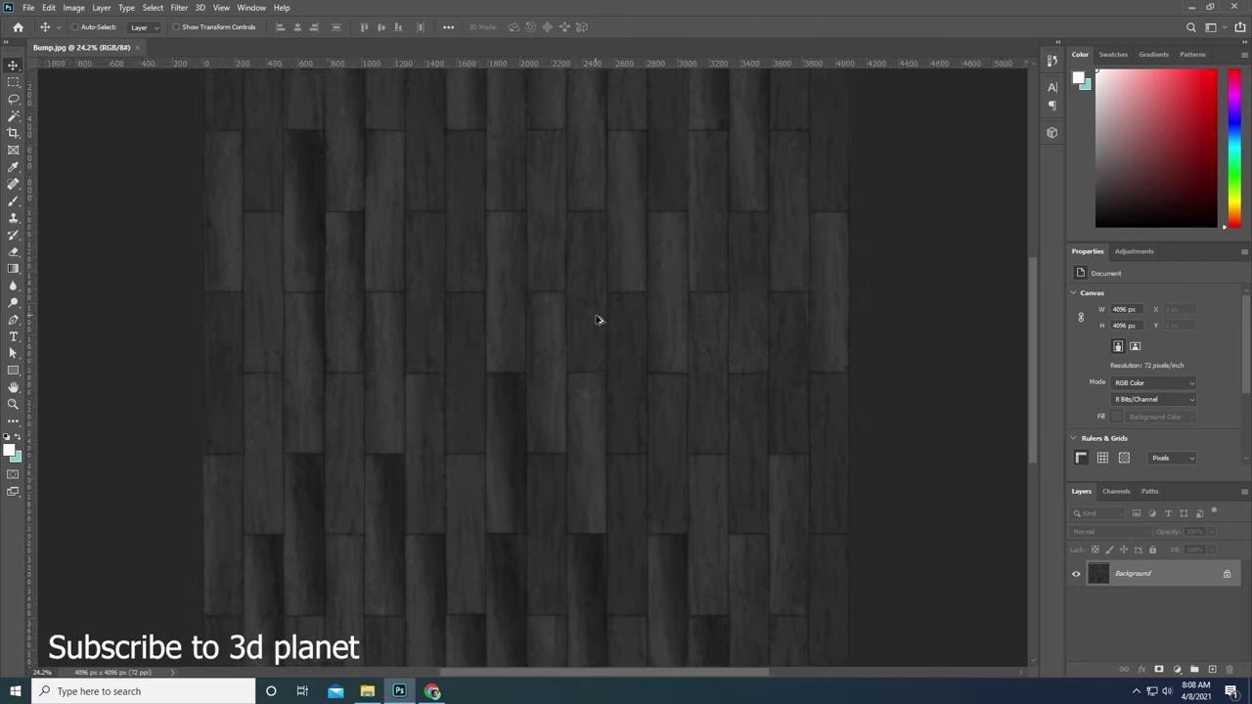
pyautogui.scroll(-2, 599, 319)
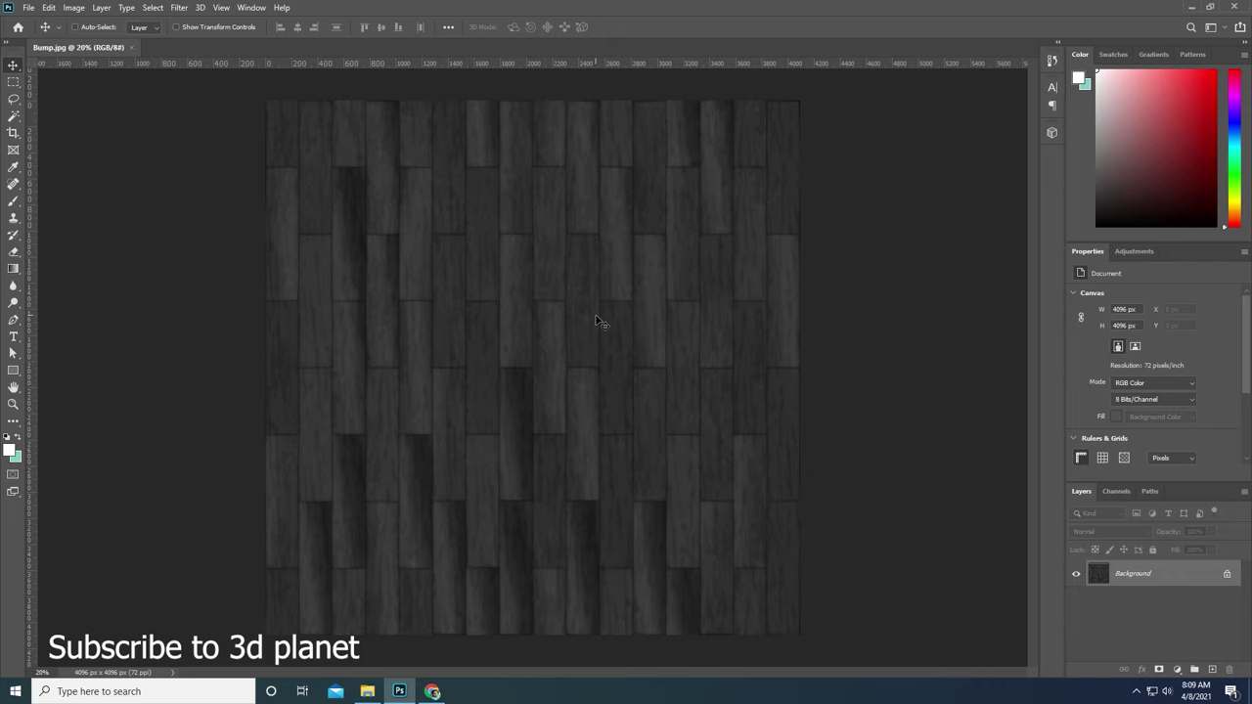
pyautogui.click(132, 48)
# Reopen Diffuse.jpg, fit it to the window, and convert it to default black and white.
pyautogui.click(408, 223)
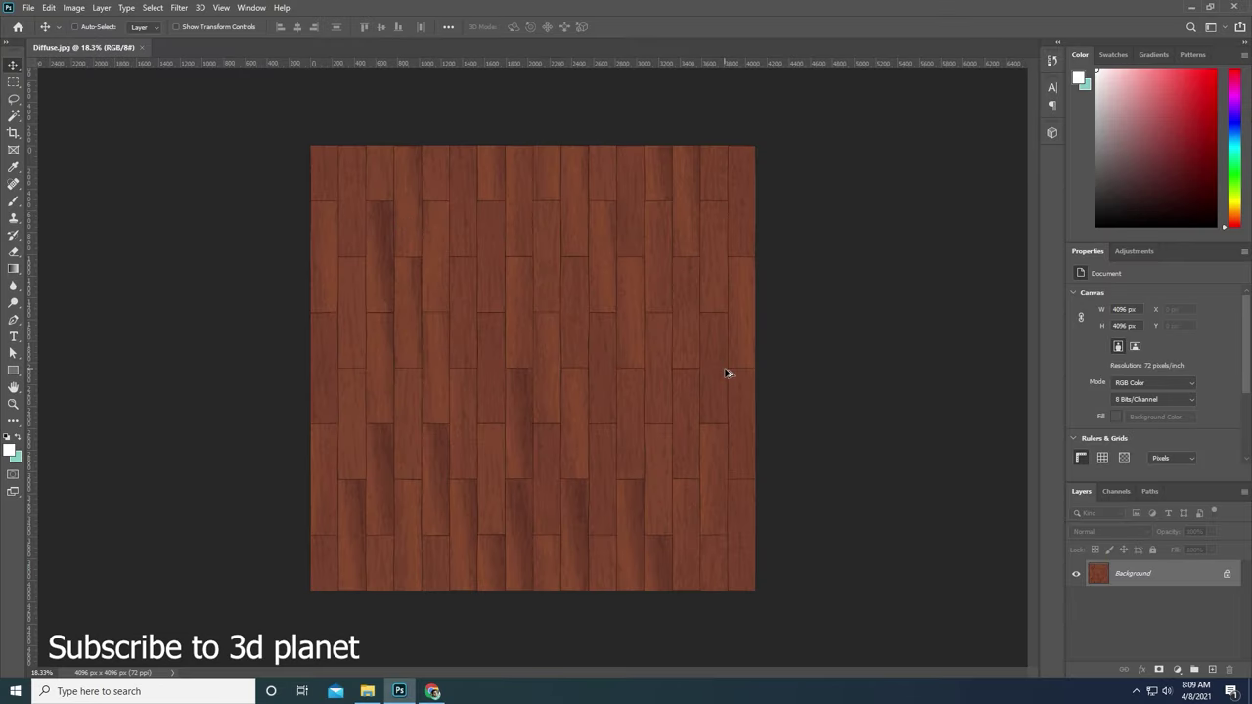
pyautogui.hotkey('ctrl', '0')
pyautogui.click(81, 12)
pyautogui.moveTo(94, 41)
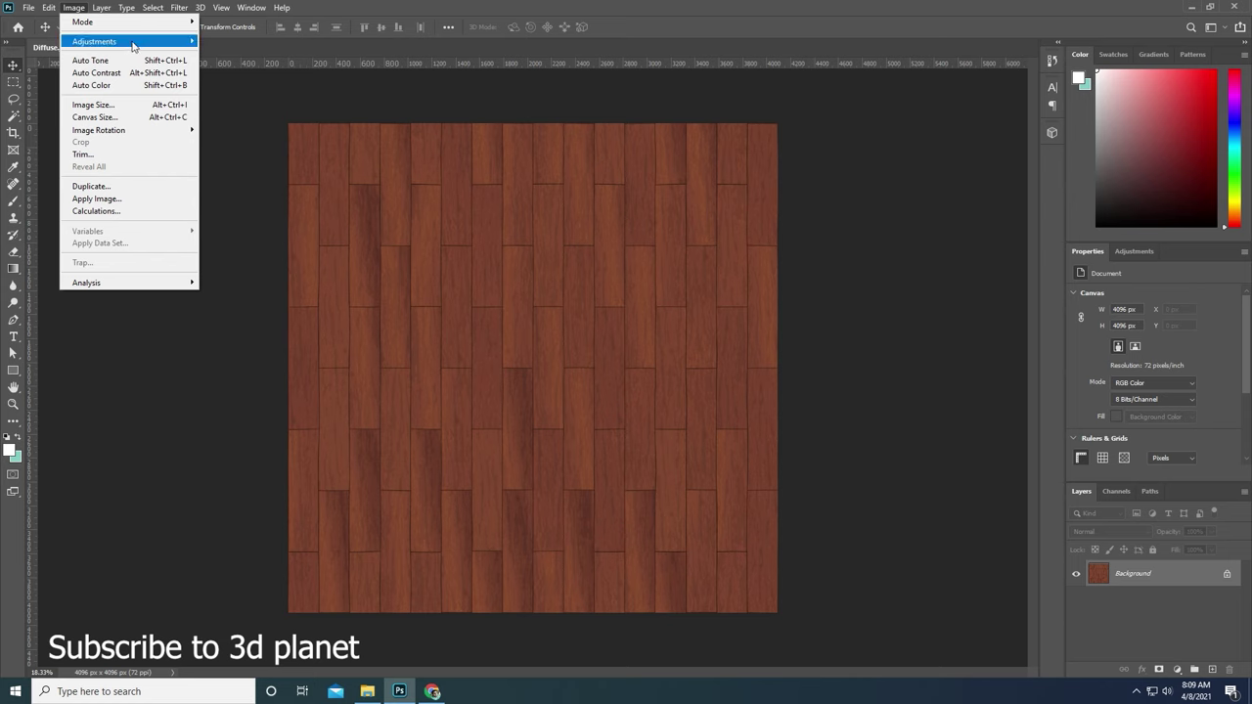
pyautogui.click(311, 136)
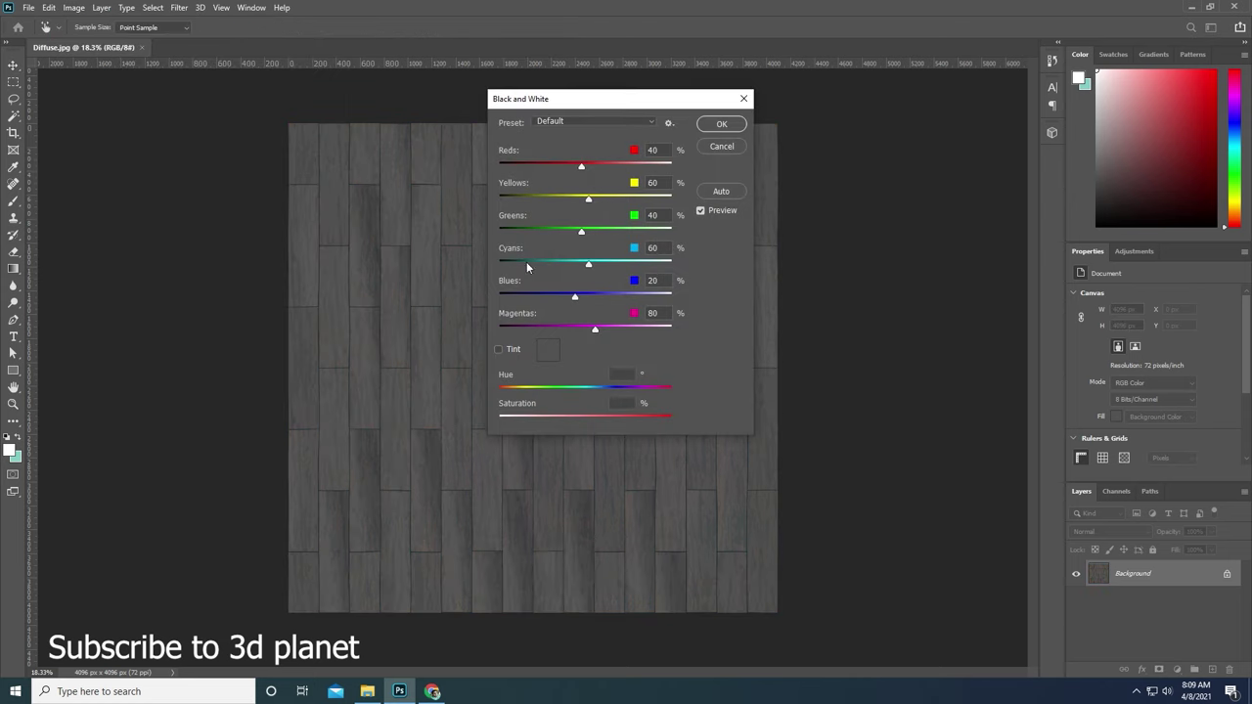
pyautogui.click(707, 130)
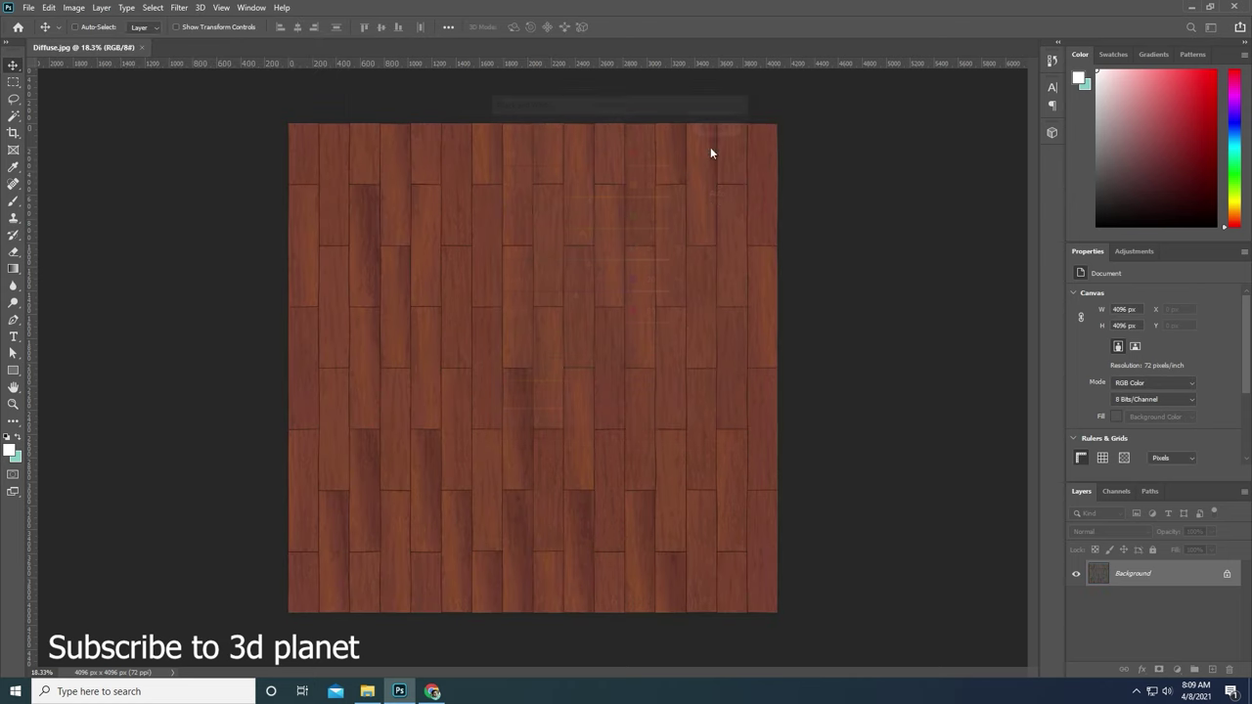
# Apply Levels with midtone gamma 1.31 and output white capped at 228.
pyautogui.click(75, 8)
pyautogui.moveTo(94, 41)
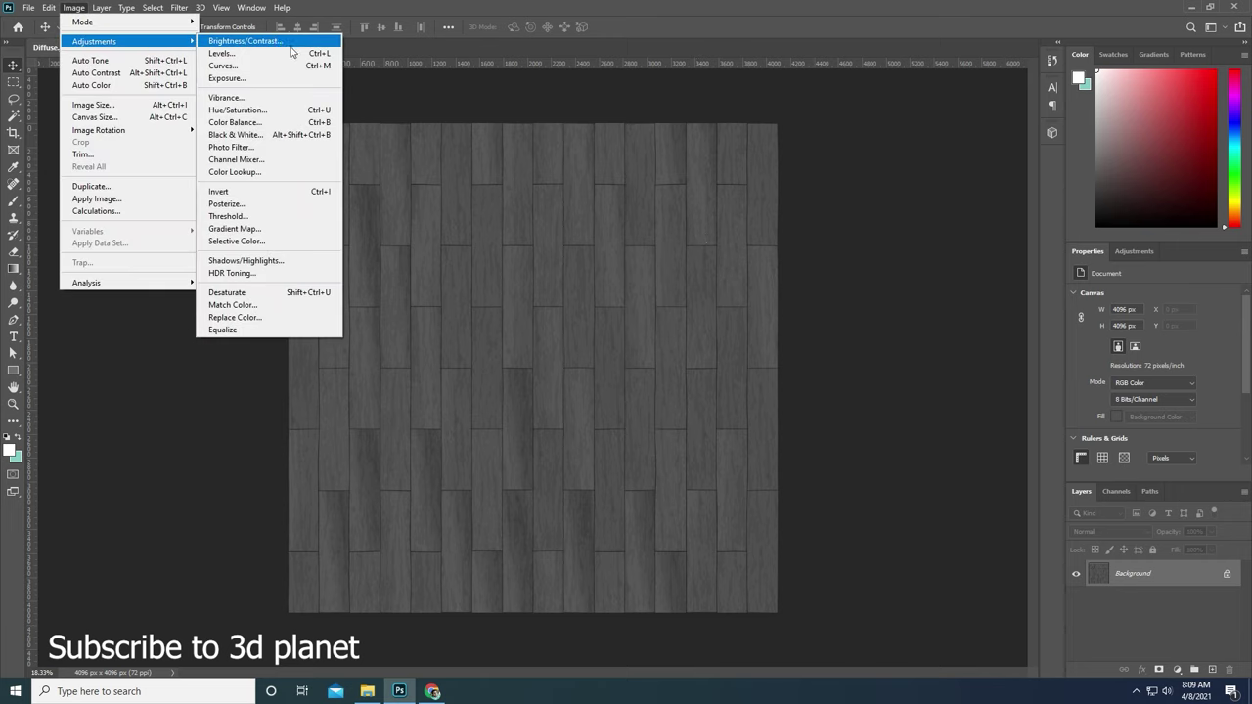
pyautogui.click(314, 55)
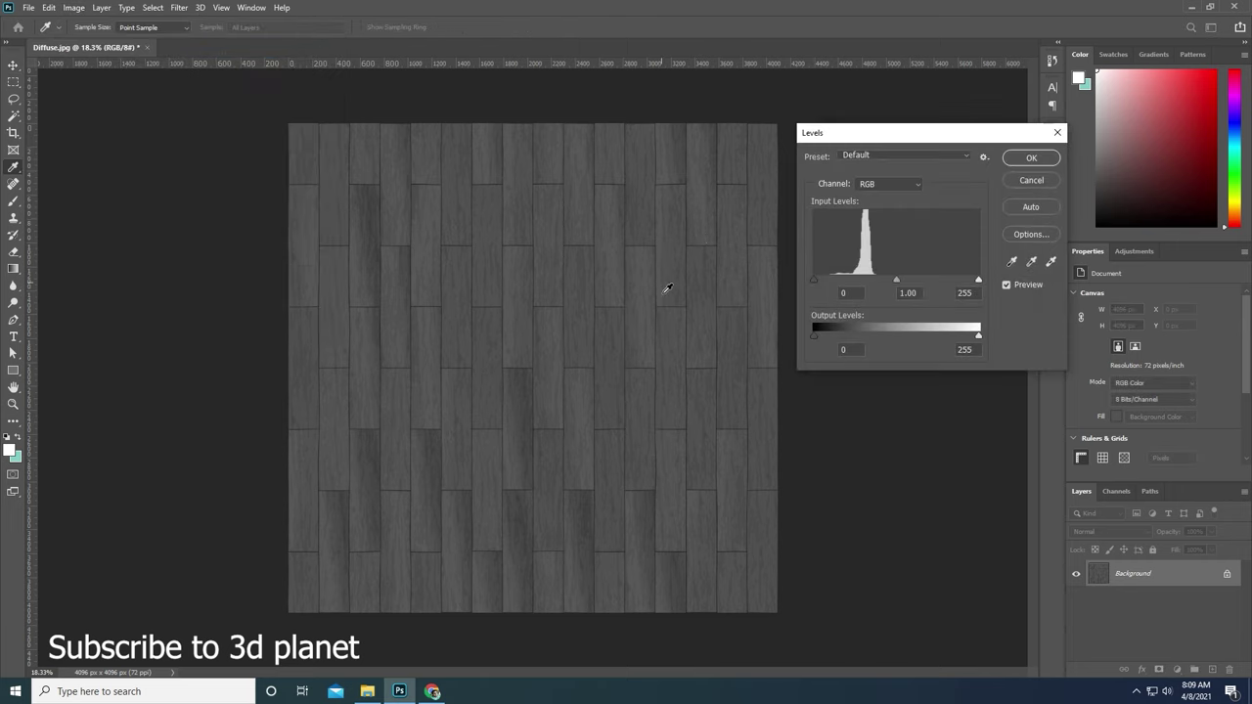
pyautogui.moveTo(891, 282); pyautogui.dragTo(881, 278)
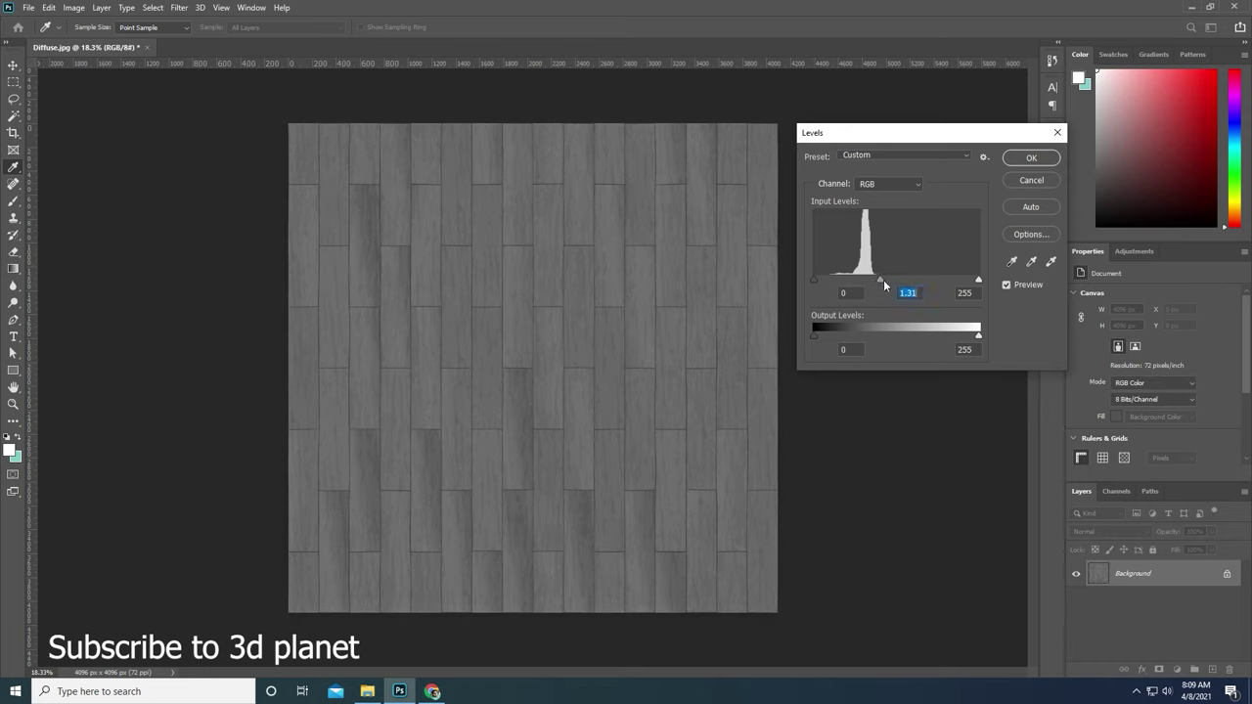
pyautogui.moveTo(979, 335)
pyautogui.mouseDown()
pyautogui.moveTo(962, 335)
pyautogui.moveTo(974, 336)
pyautogui.mouseUp()
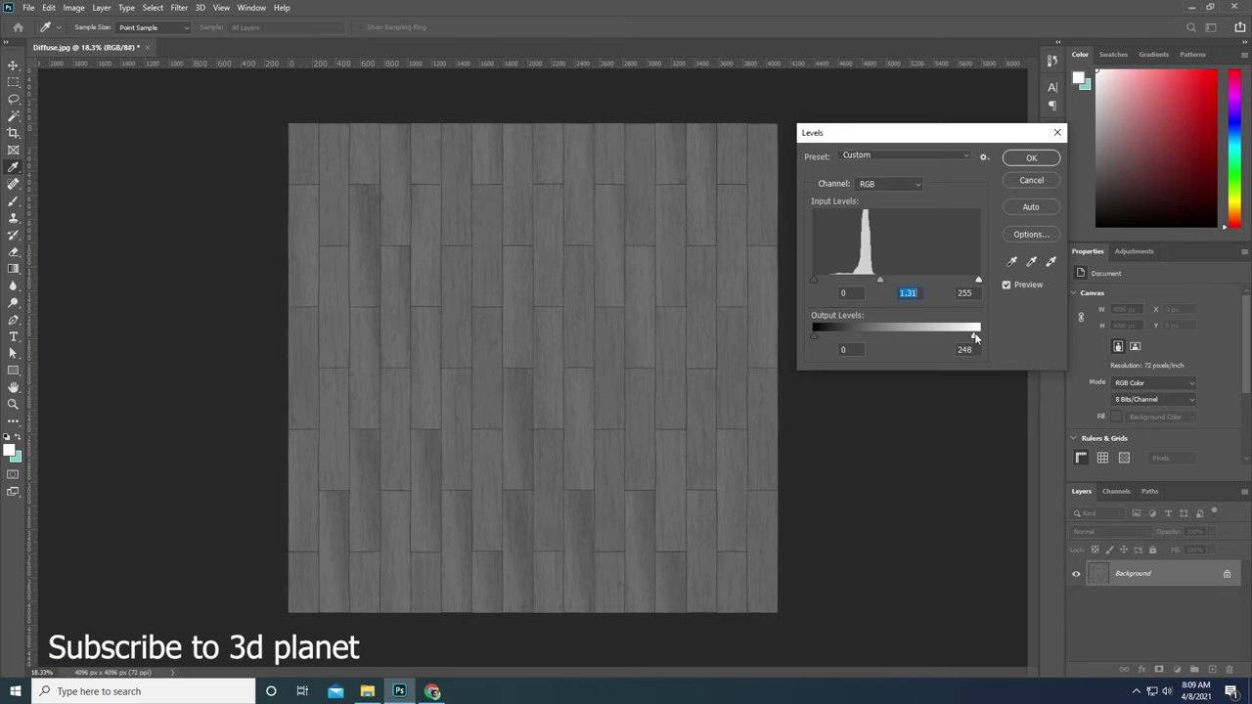
pyautogui.click(1031, 159)
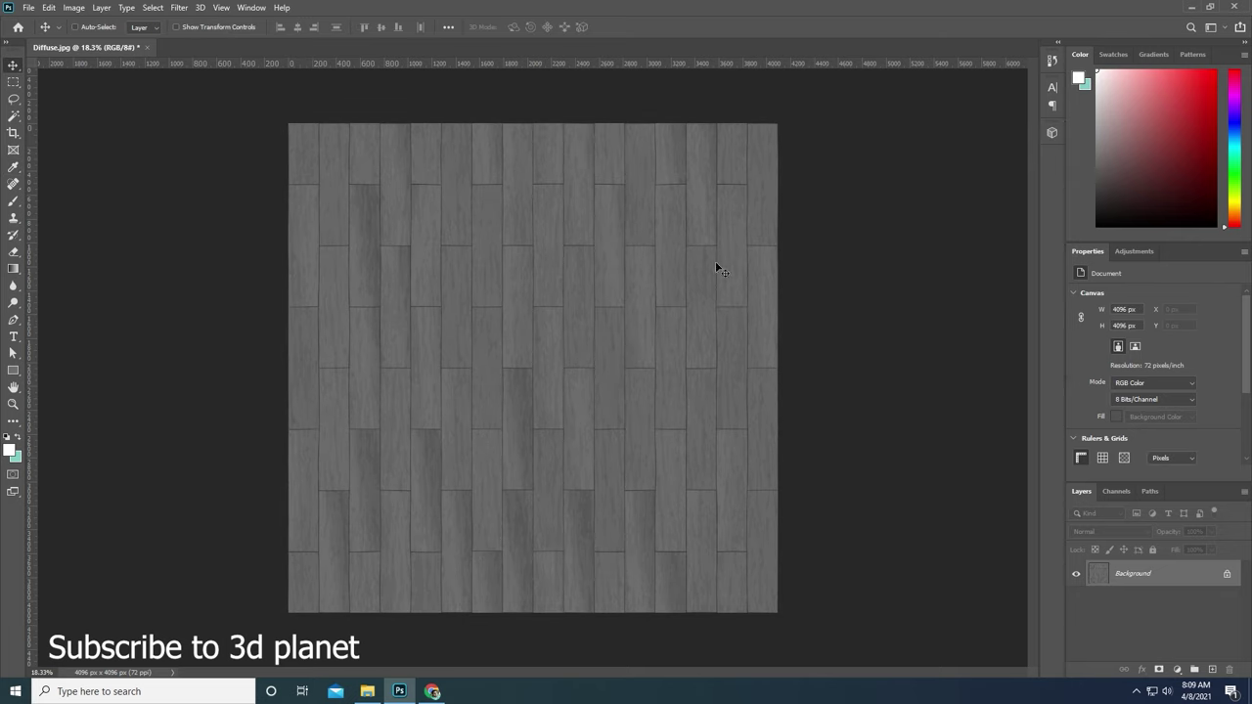
pyautogui.click(177, 8)
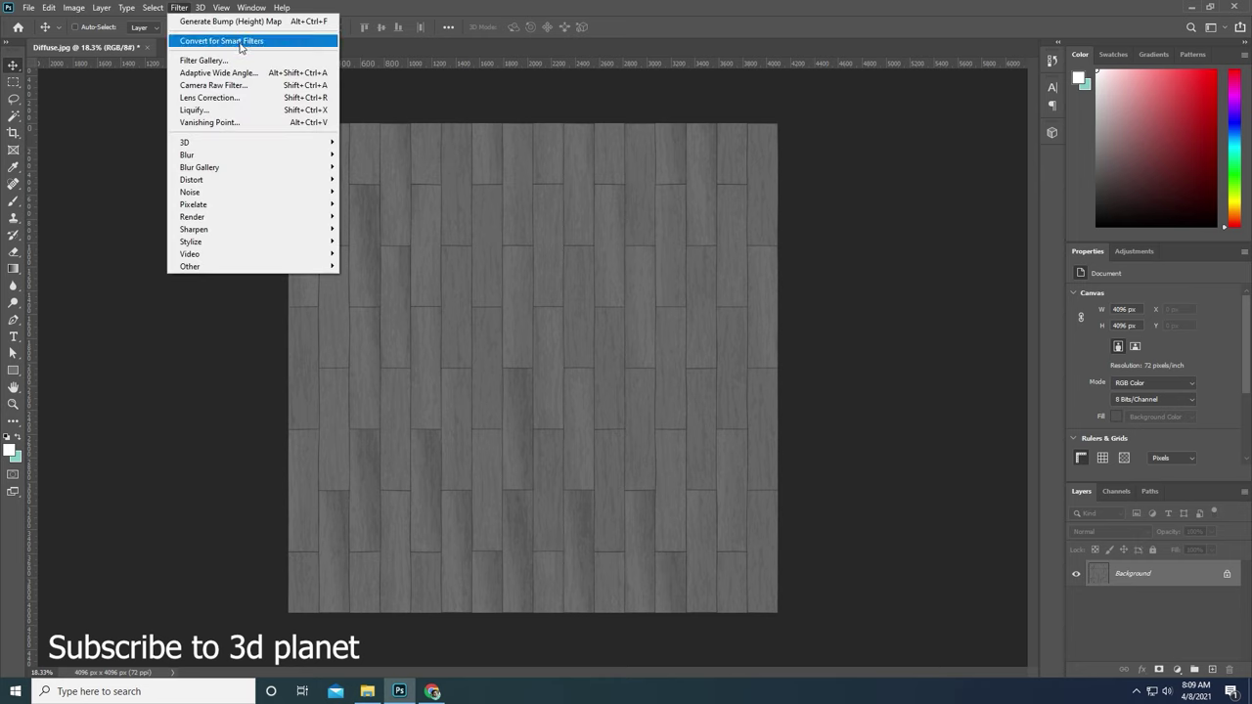
# Set Camera Raw Texture +49, Clarity +13, Contrast +21, Highlights +49, Blacks -16, Whites +51.
pyautogui.click(243, 86)
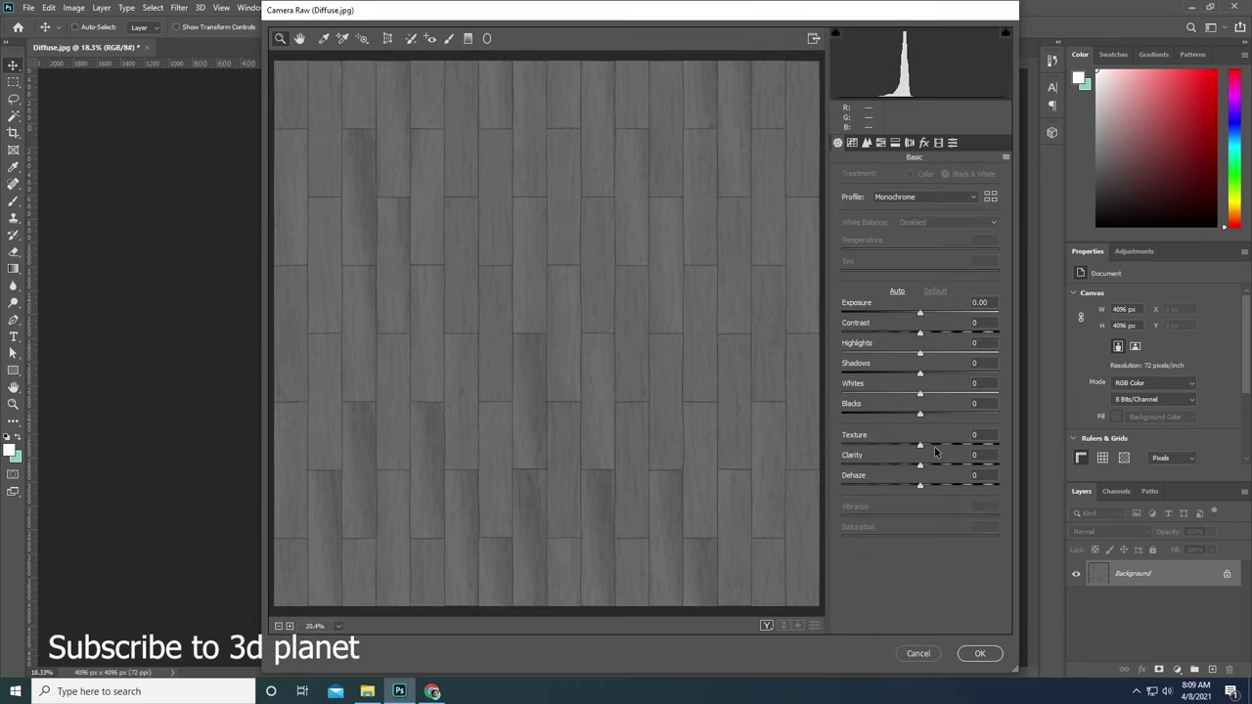
pyautogui.moveTo(921, 448); pyautogui.dragTo(965, 450)
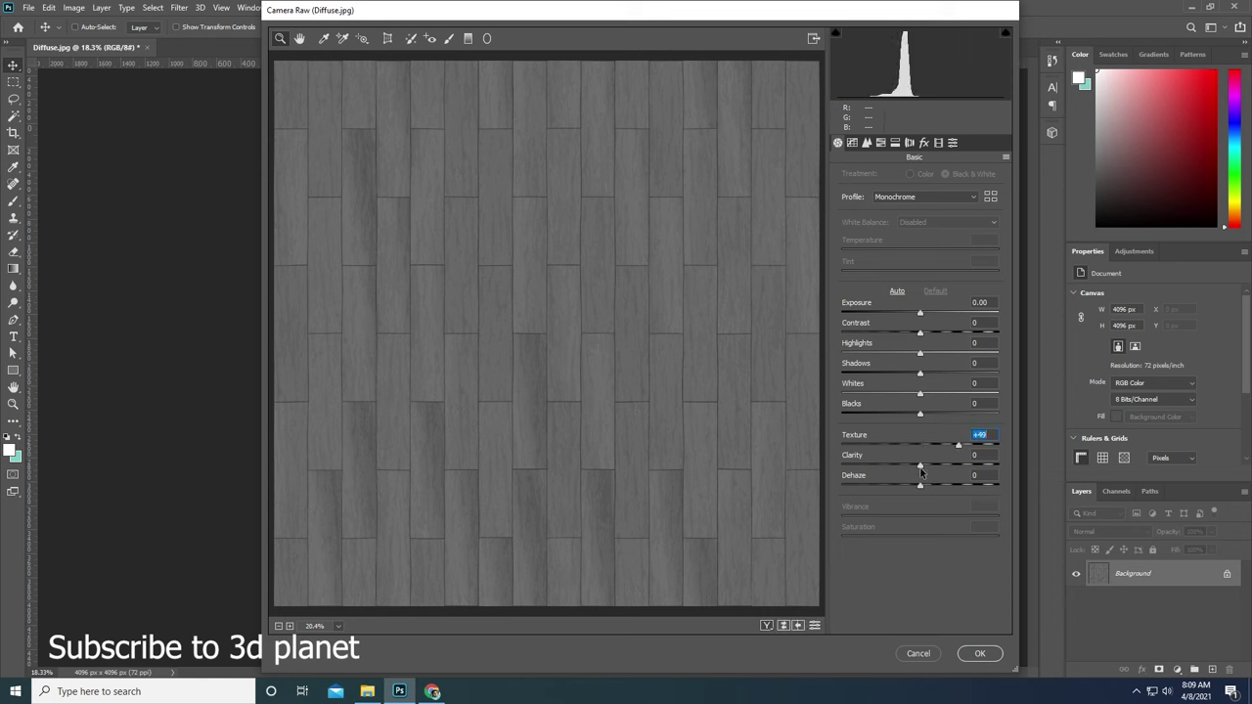
pyautogui.moveTo(920, 465); pyautogui.dragTo(931, 467)
pyautogui.moveTo(919, 333); pyautogui.dragTo(935, 334)
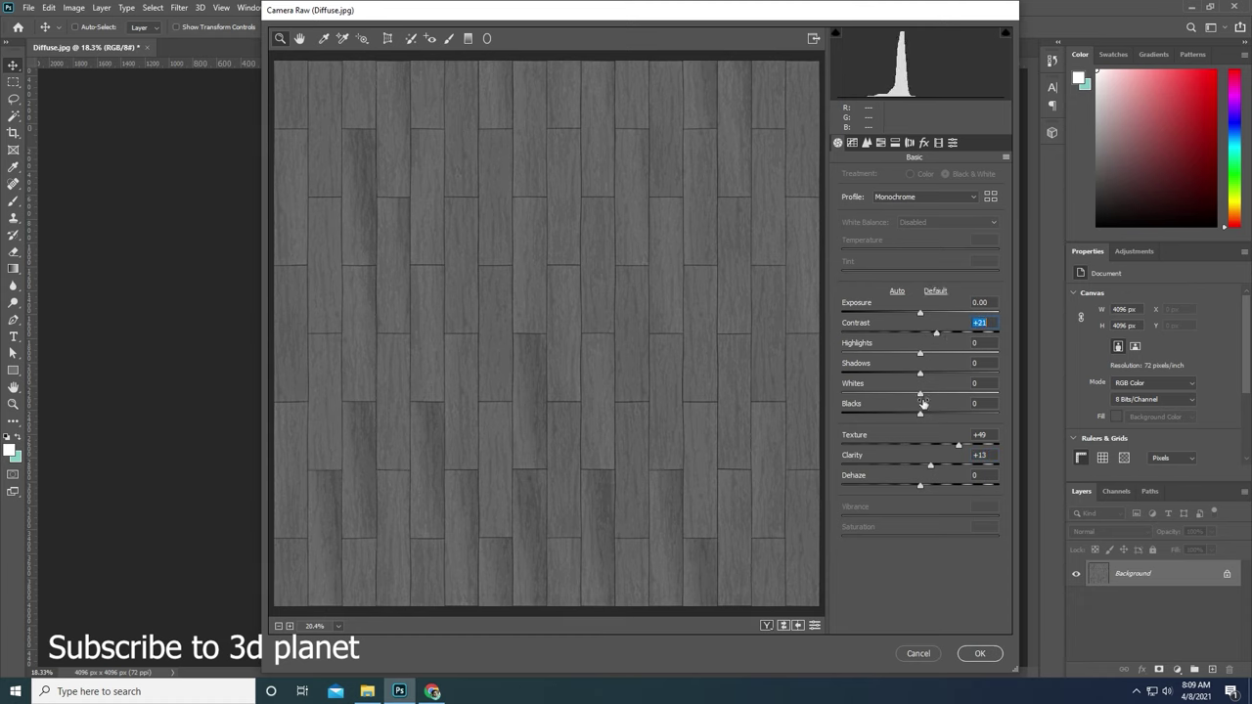
pyautogui.moveTo(920, 414); pyautogui.dragTo(908, 413)
pyautogui.moveTo(925, 356); pyautogui.dragTo(960, 354)
pyautogui.moveTo(919, 393)
pyautogui.mouseDown()
pyautogui.moveTo(1025, 399)
pyautogui.moveTo(951, 399)
pyautogui.moveTo(964, 399)
pyautogui.mouseUp()
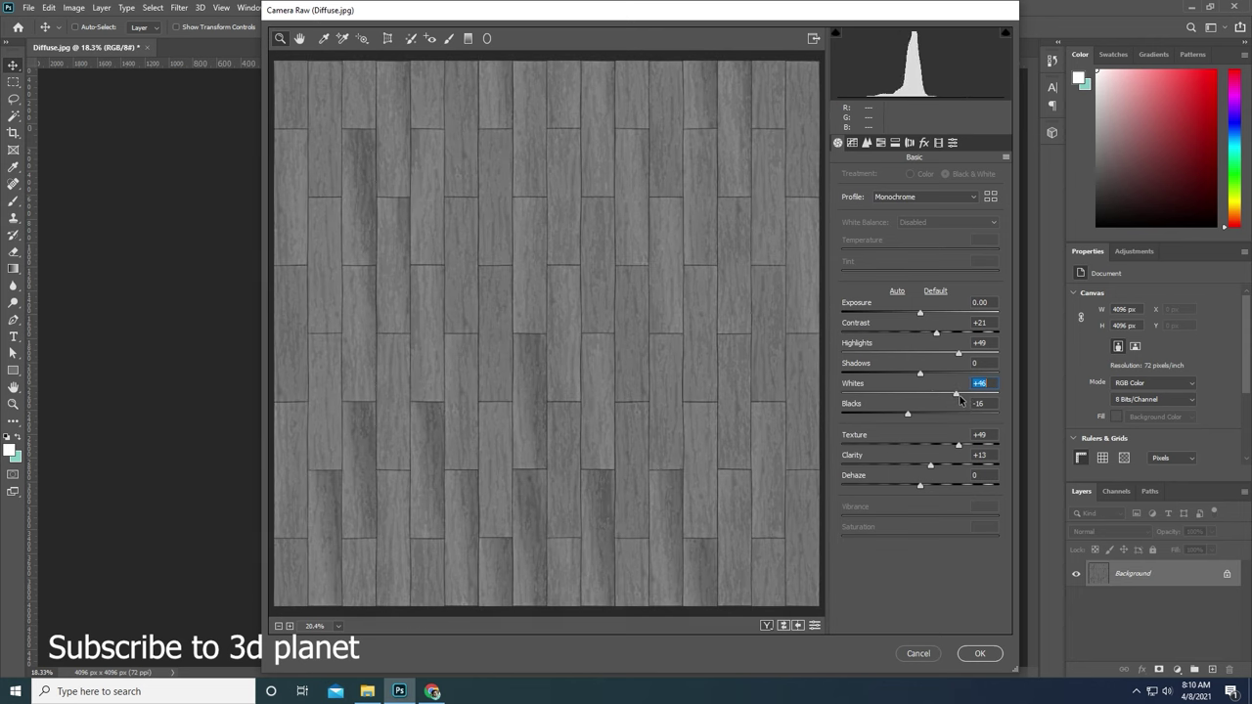
# Apply the Camera Raw adjustments and save the texture as Displacement.jpg.
pyautogui.click(980, 654)
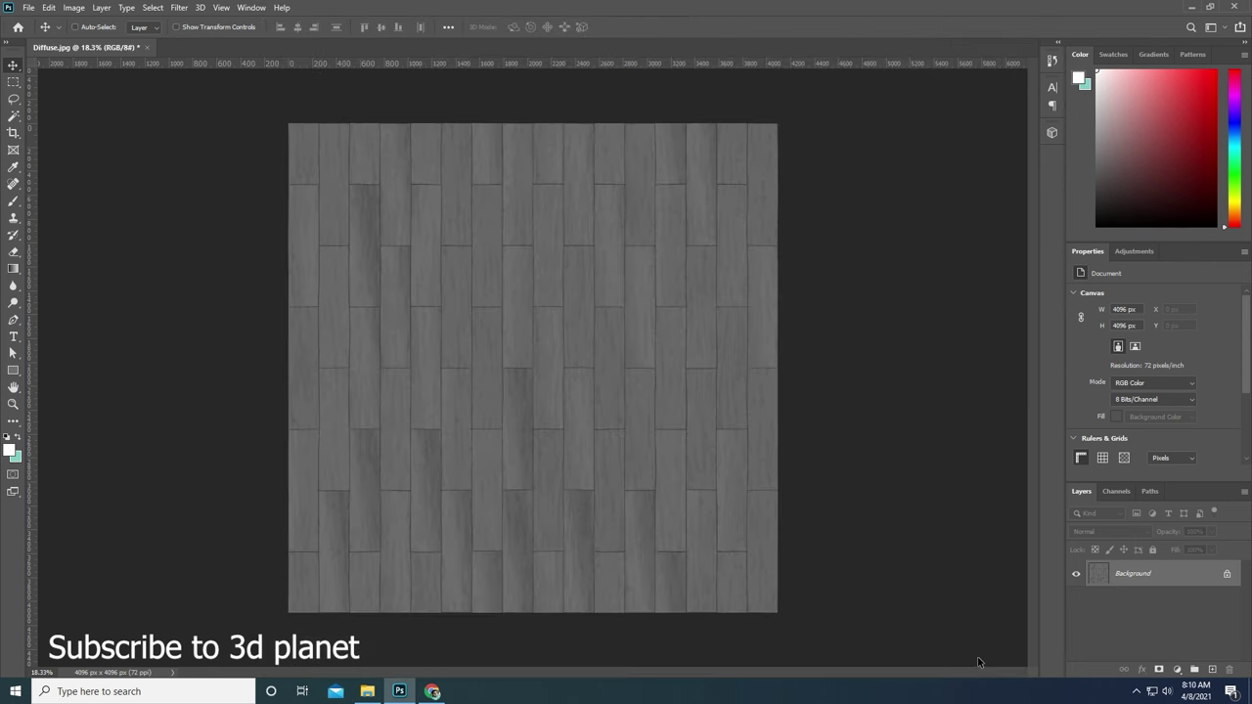
pyautogui.scroll(3, 722, 402)
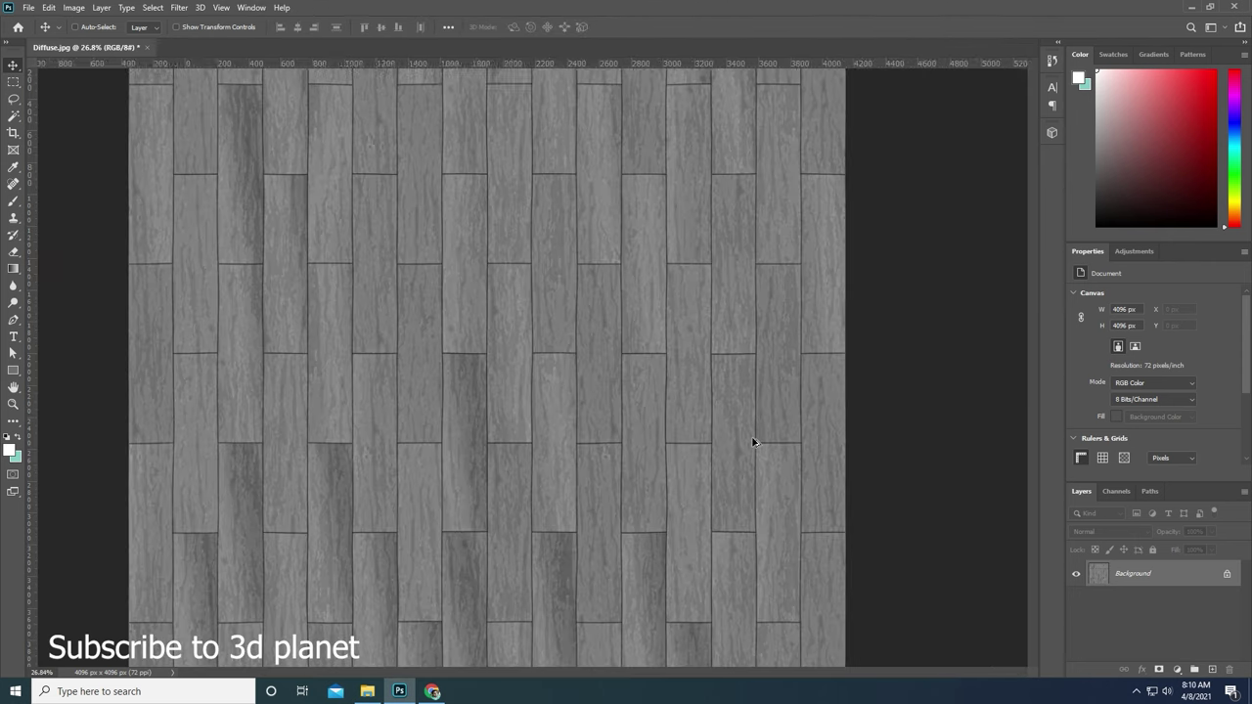
pyautogui.scroll(-2, 746, 435)
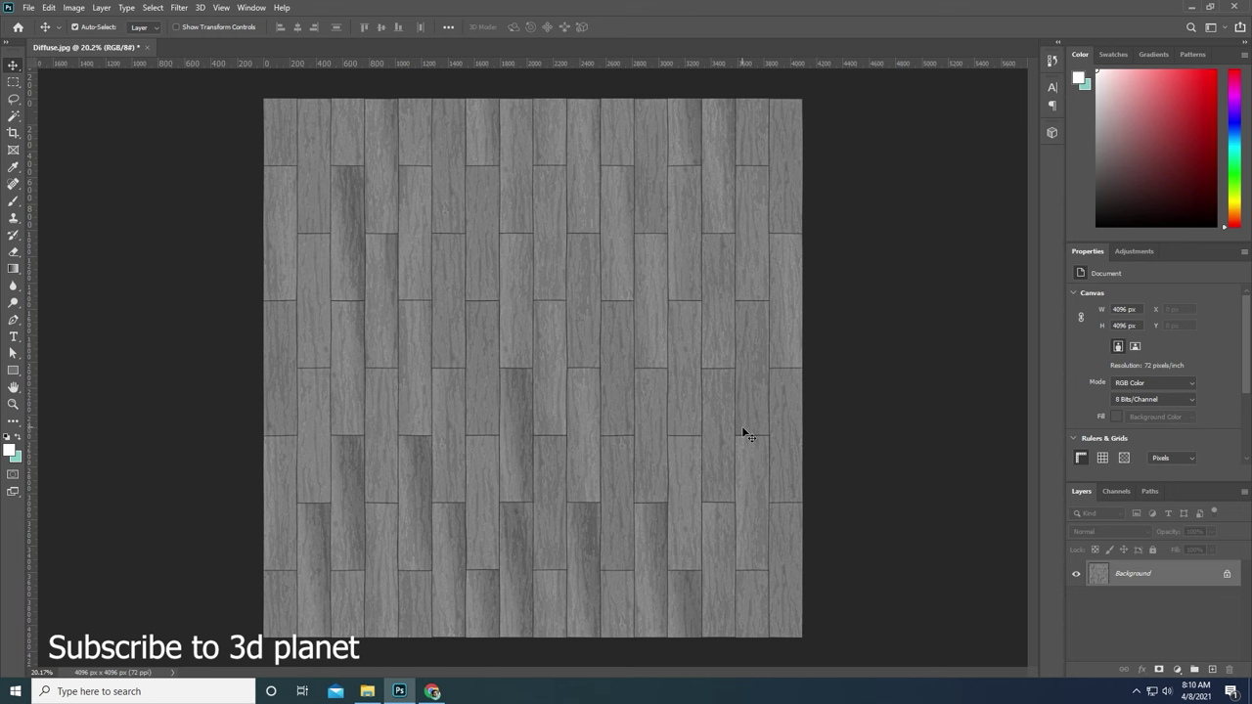
pyautogui.hotkey('ctrl', 'shift', 's')
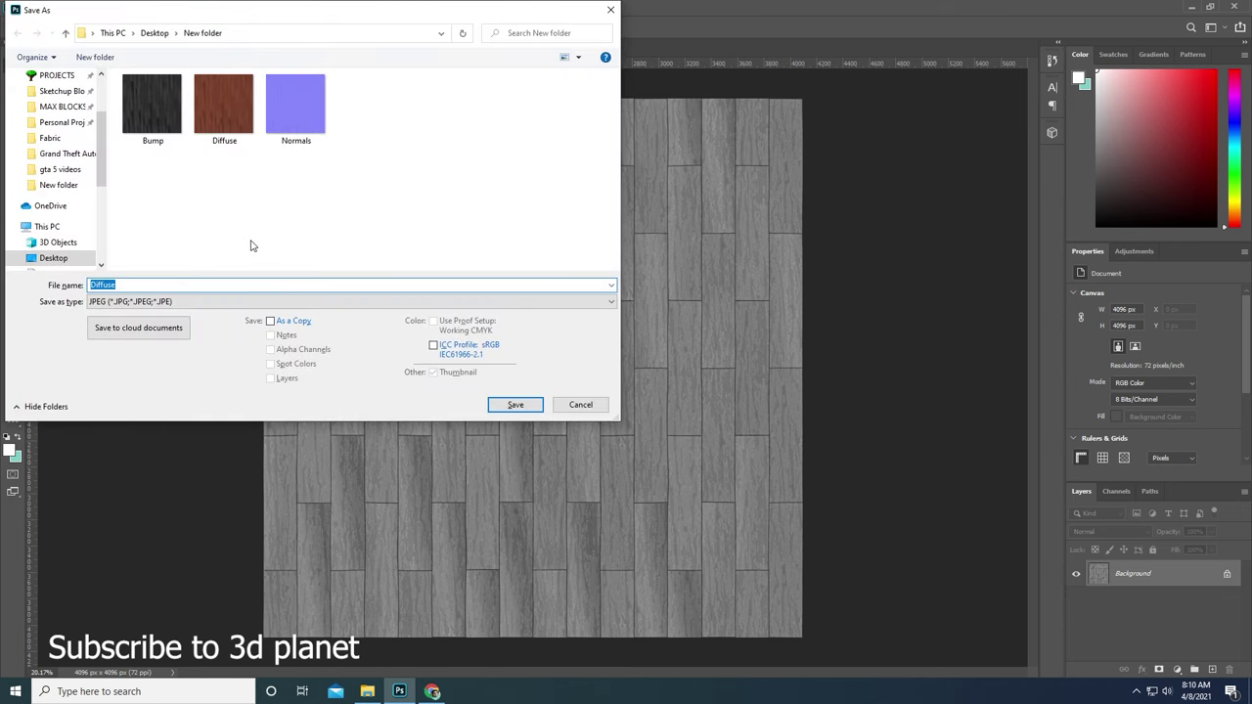
pyautogui.write('Dis')
pyautogui.write('plac')
pyautogui.write('ement')
pyautogui.click(515, 405)
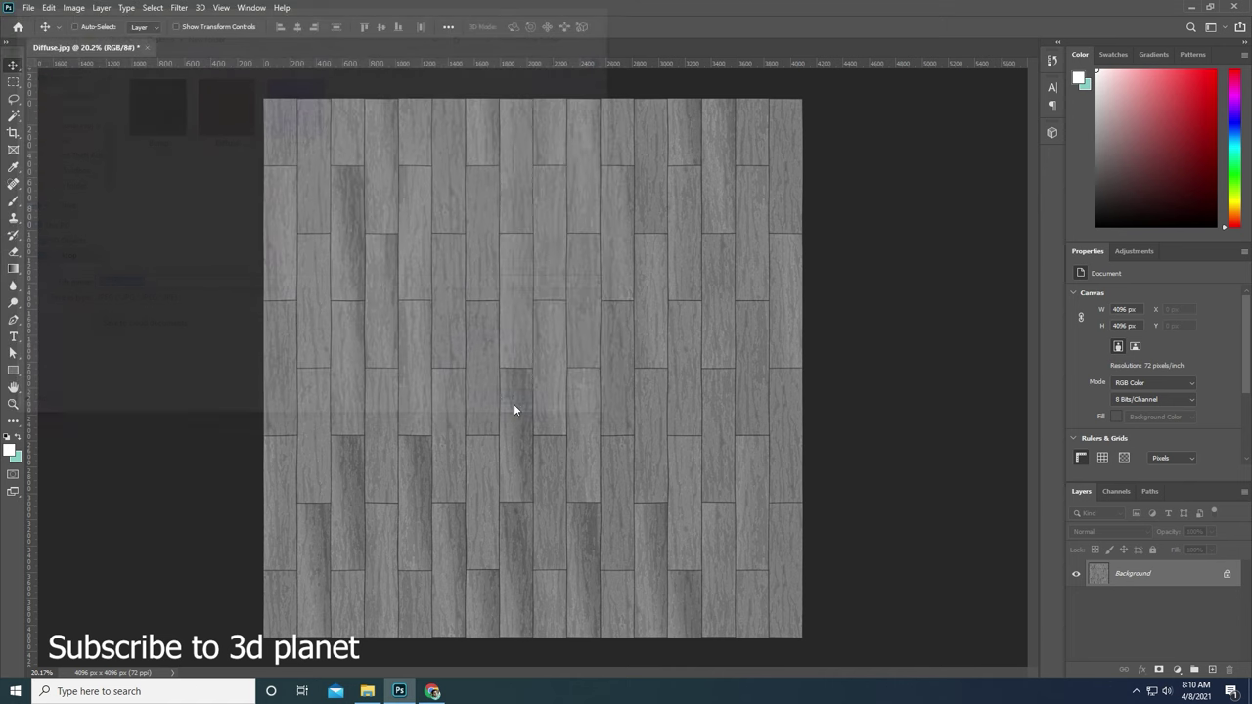
# Finish saving Displacement.jpg, close it, reopen Diffuse.jpg and convert it to default black and white.
pyautogui.click(697, 172)
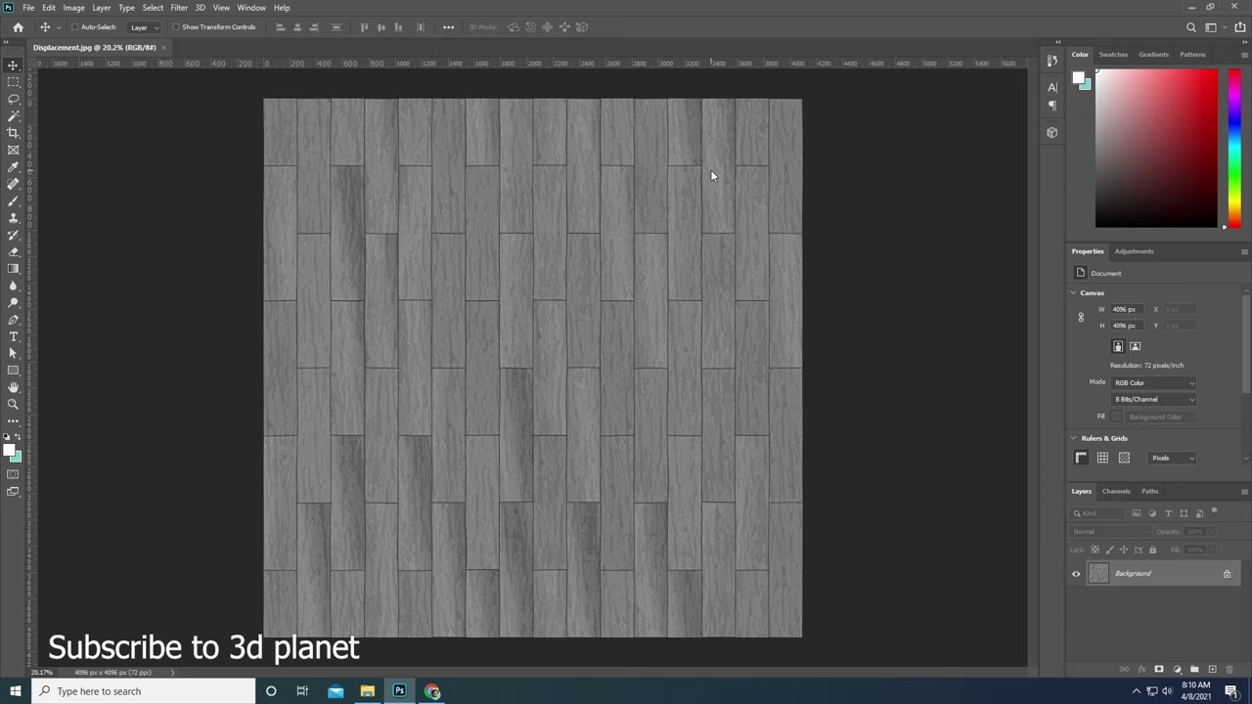
pyautogui.click(163, 47)
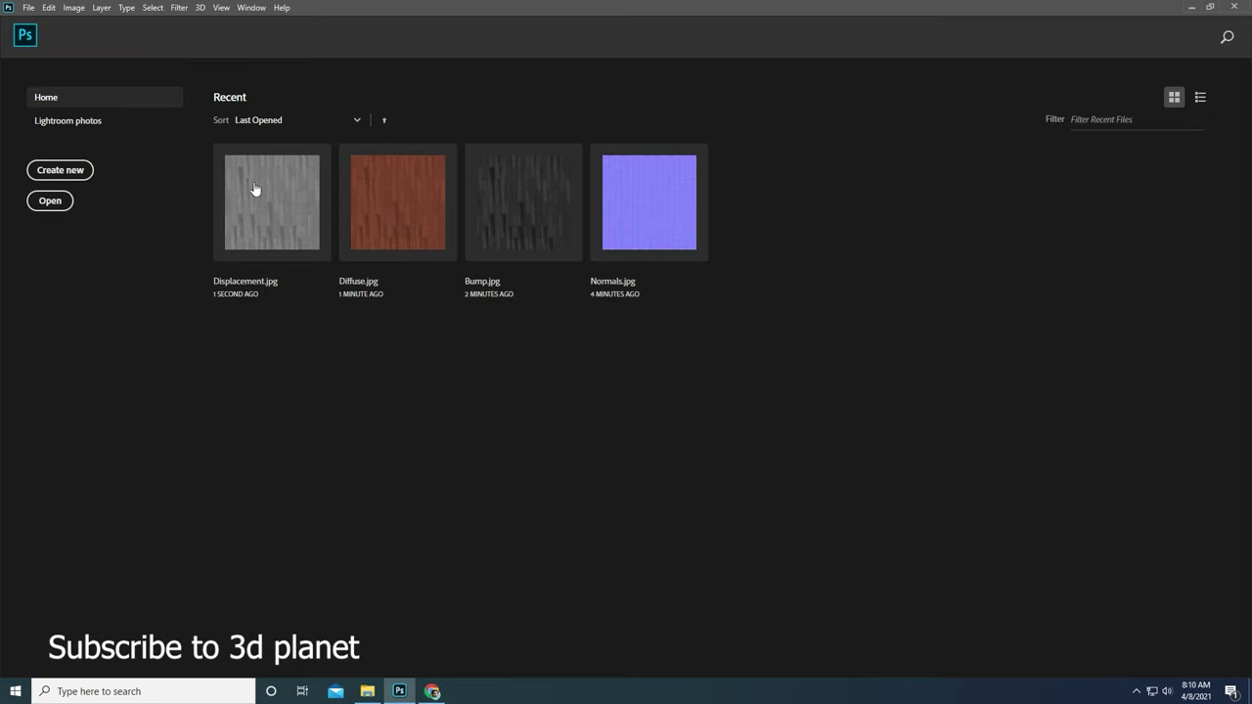
pyautogui.click(426, 206)
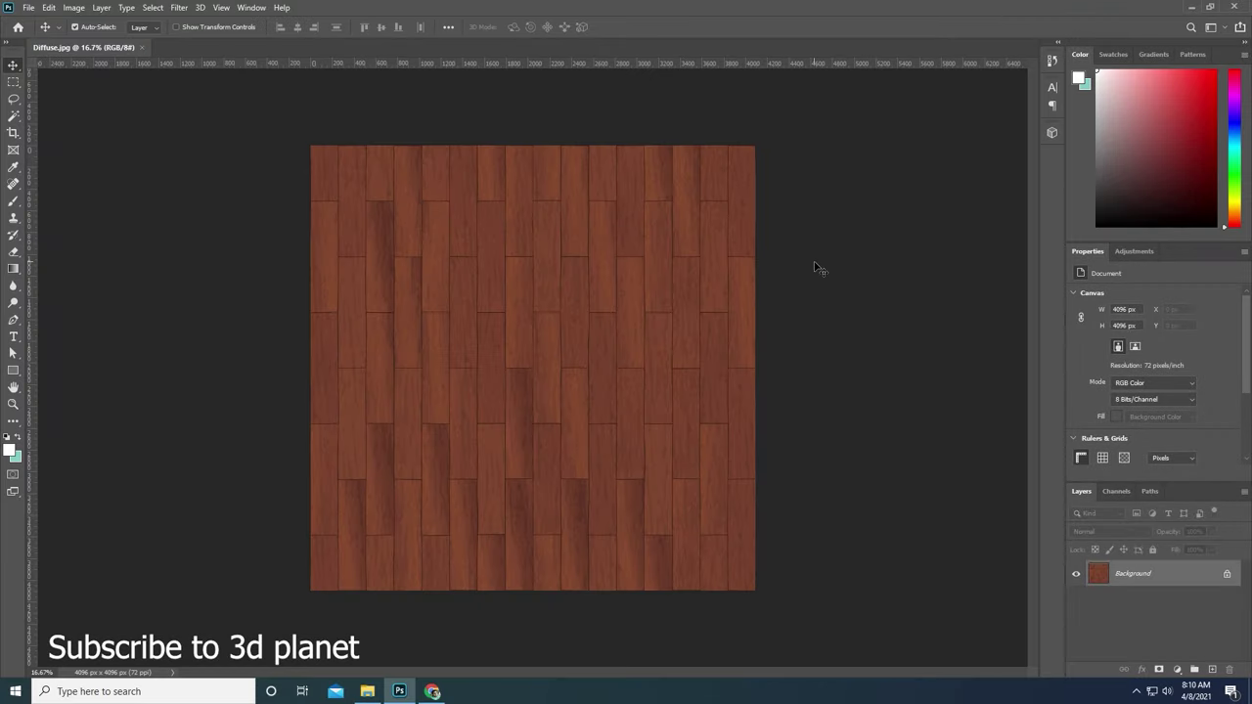
pyautogui.hotkey('ctrl', 'alt', 'shift', 'b')
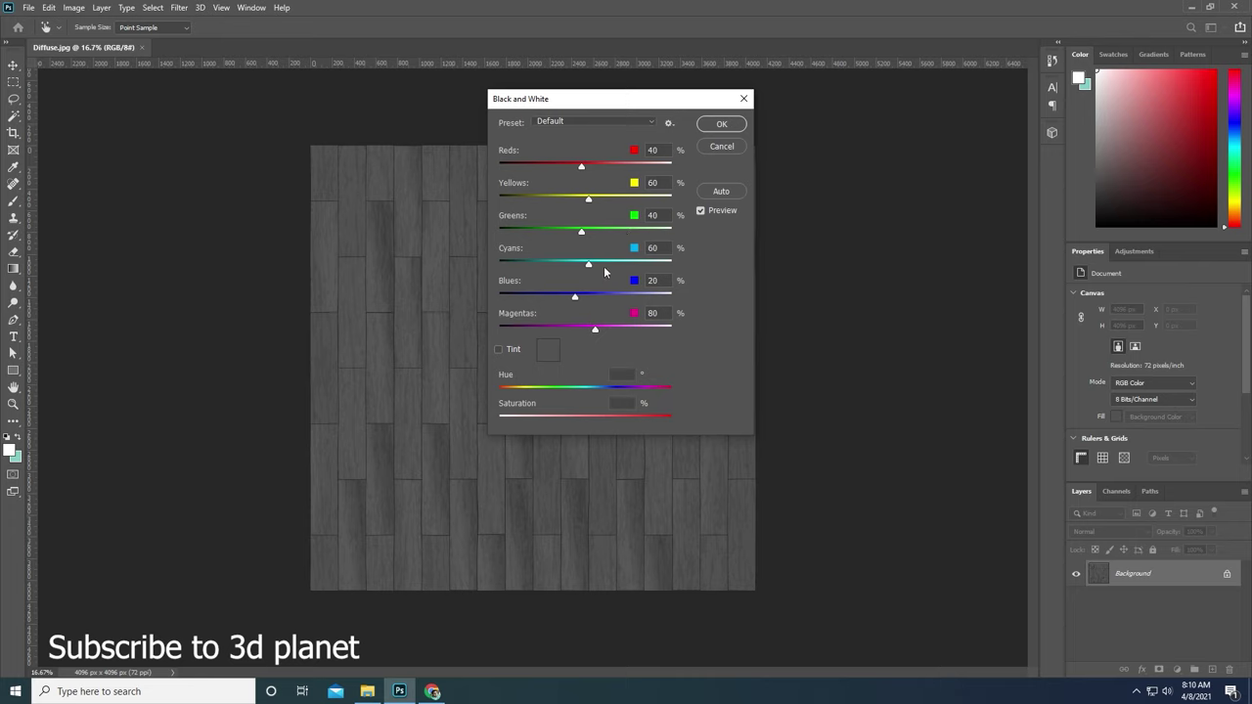
pyautogui.click(718, 124)
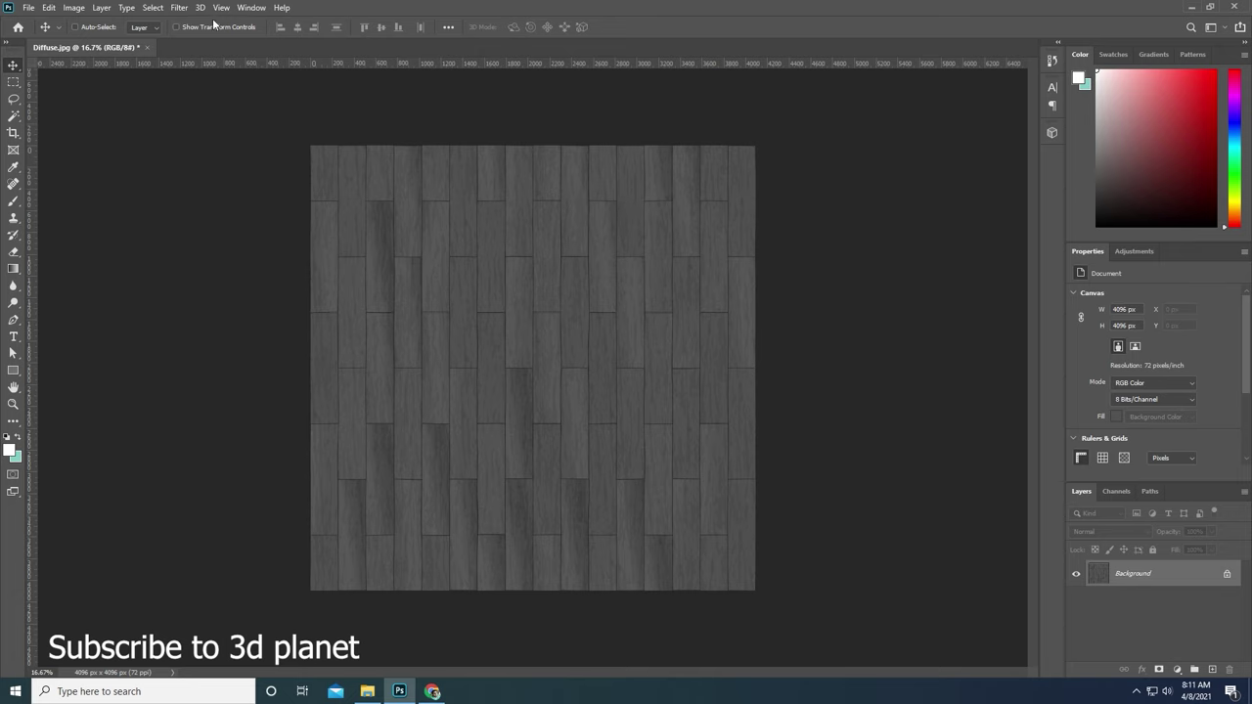
# Generate a bump height map from the grey planks with Blur 2.6 and Detail Scale 9%.
pyautogui.click(179, 8)
pyautogui.moveTo(253, 143)
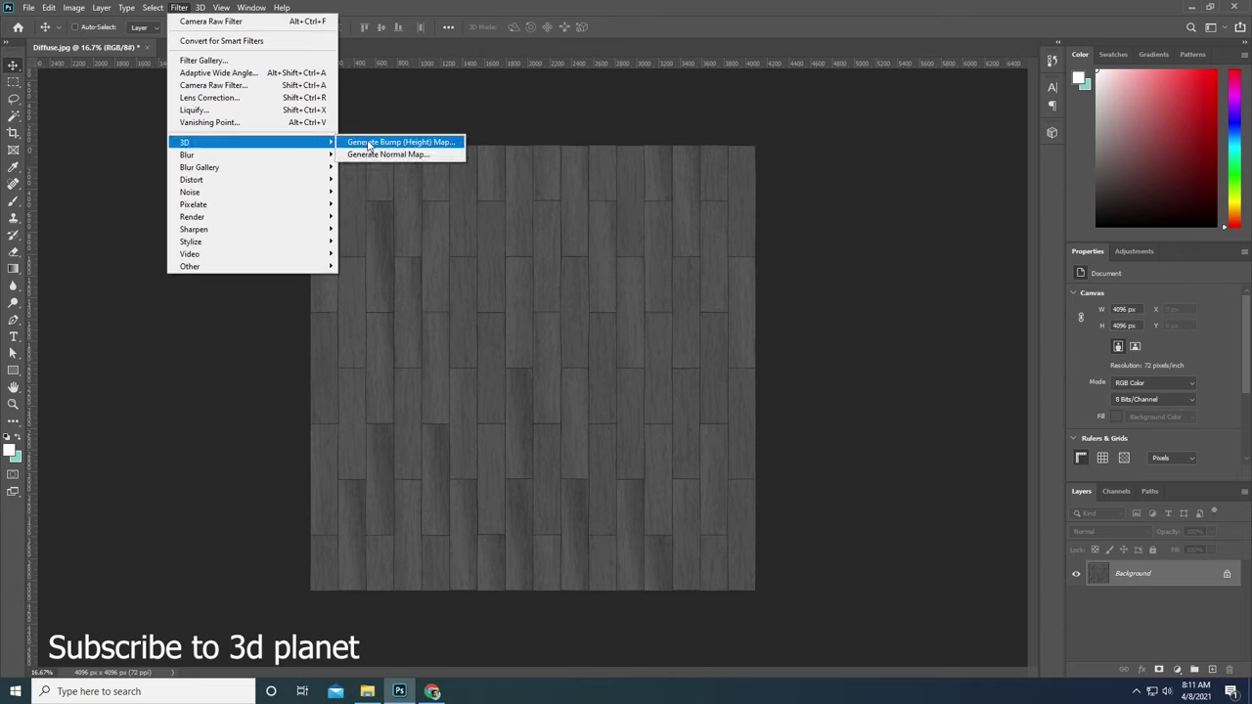
pyautogui.click(431, 143)
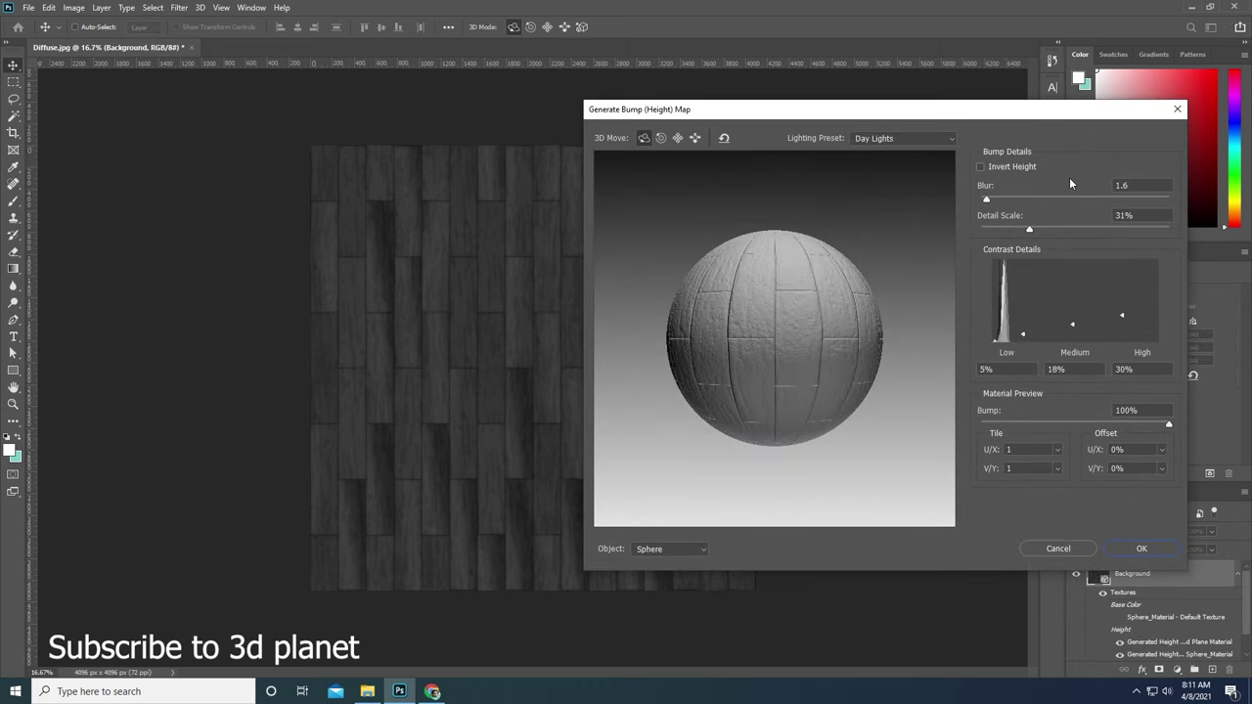
pyautogui.moveTo(993, 201); pyautogui.dragTo(999, 201)
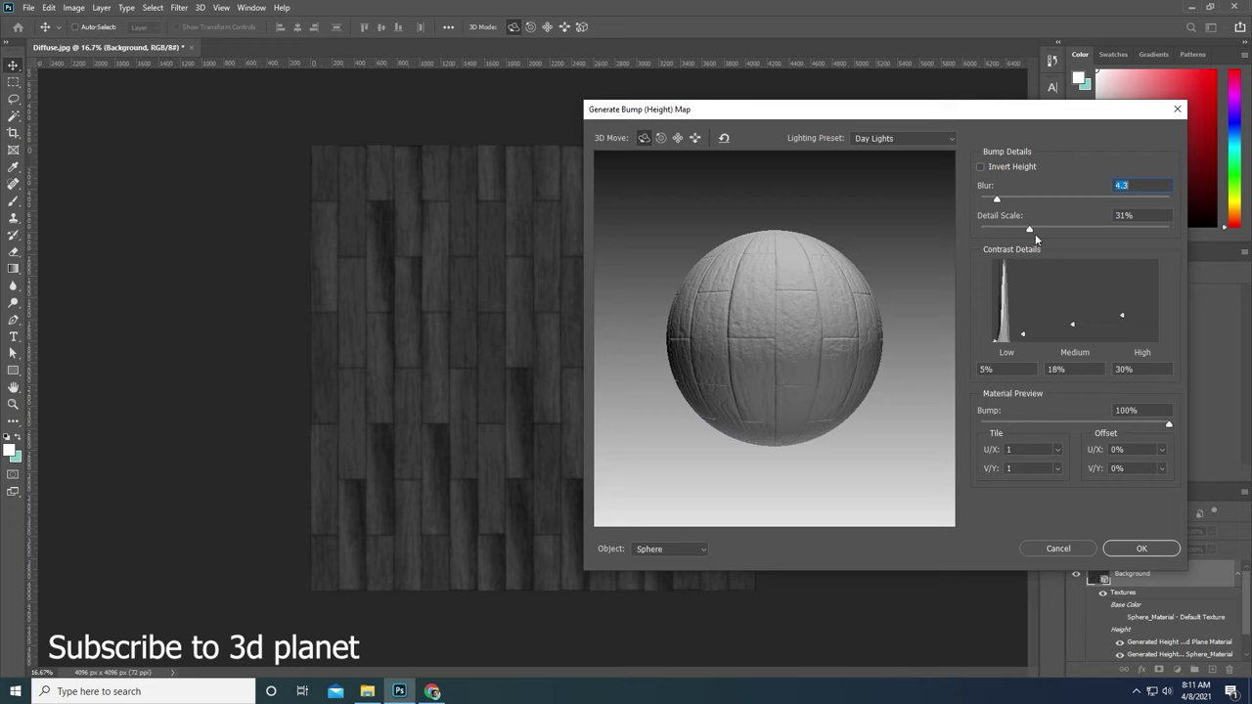
pyautogui.moveTo(1031, 229); pyautogui.dragTo(973, 232)
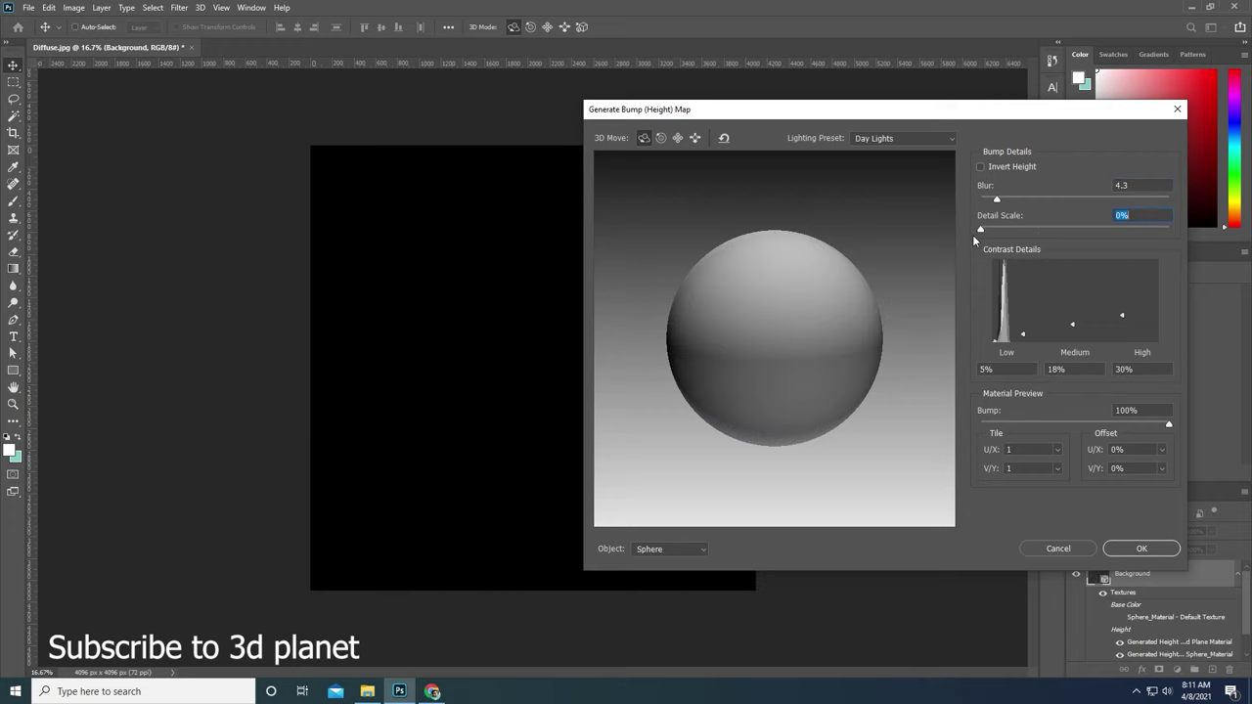
pyautogui.moveTo(973, 235); pyautogui.dragTo(1001, 233)
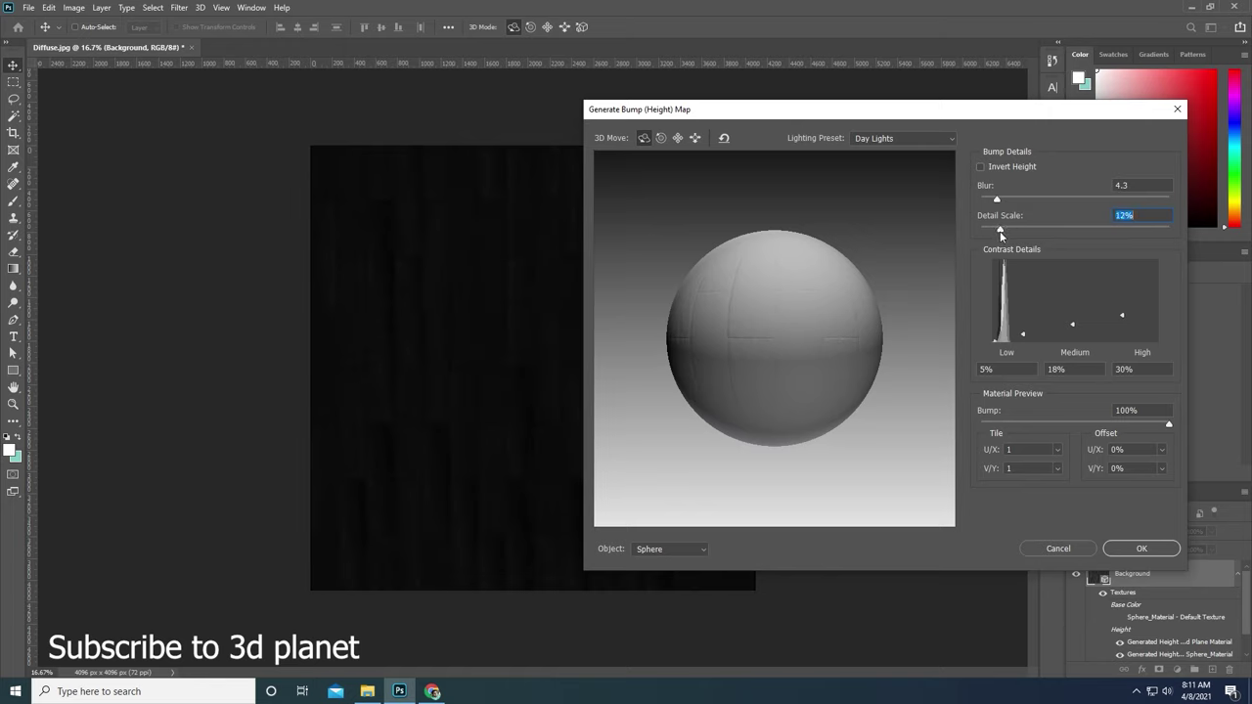
pyautogui.moveTo(999, 231); pyautogui.dragTo(996, 231)
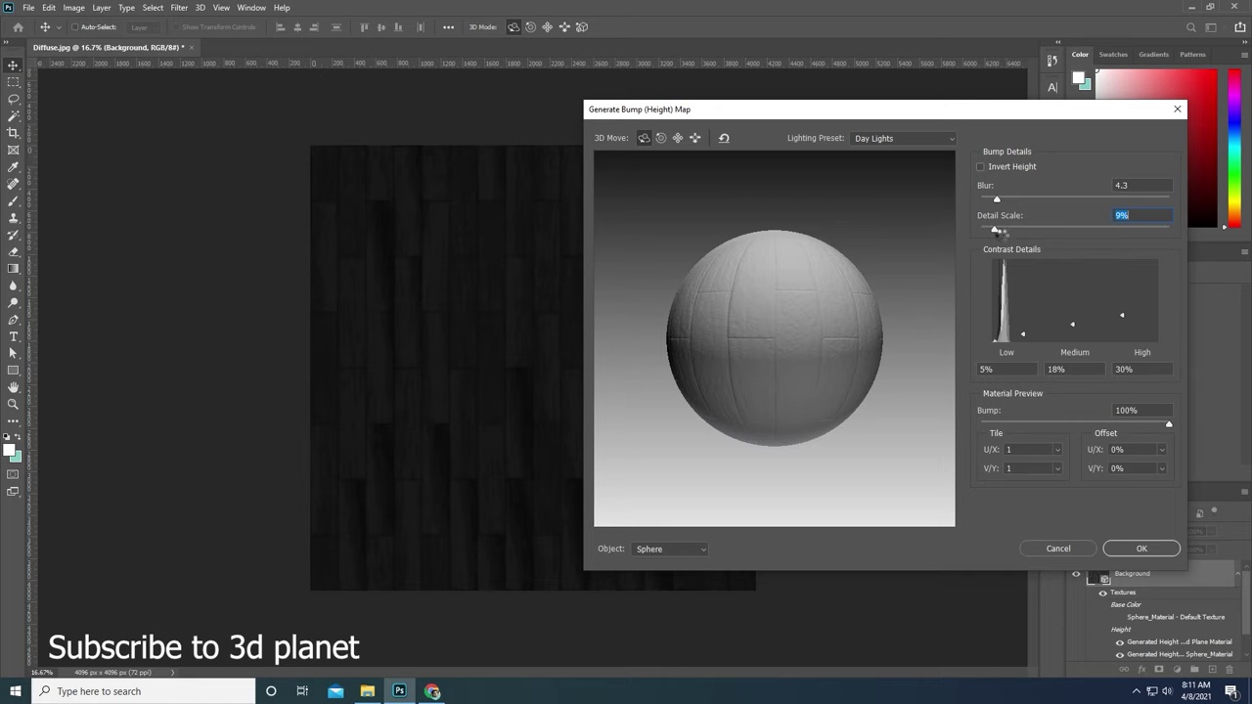
pyautogui.moveTo(995, 205); pyautogui.dragTo(991, 203)
# Apply the height map, save it as Reflection.jpg, and close the document.
pyautogui.click(1143, 549)
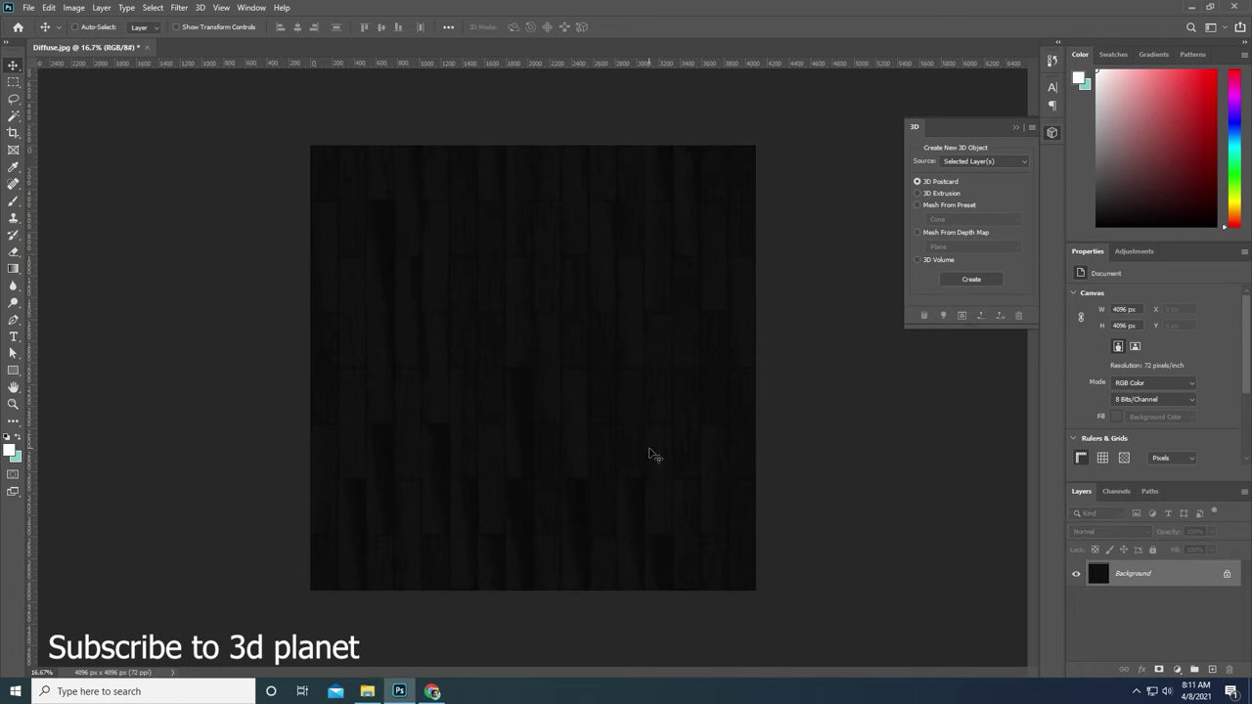
pyautogui.scroll(4, 635, 355)
pyautogui.scroll(-3, 633, 358)
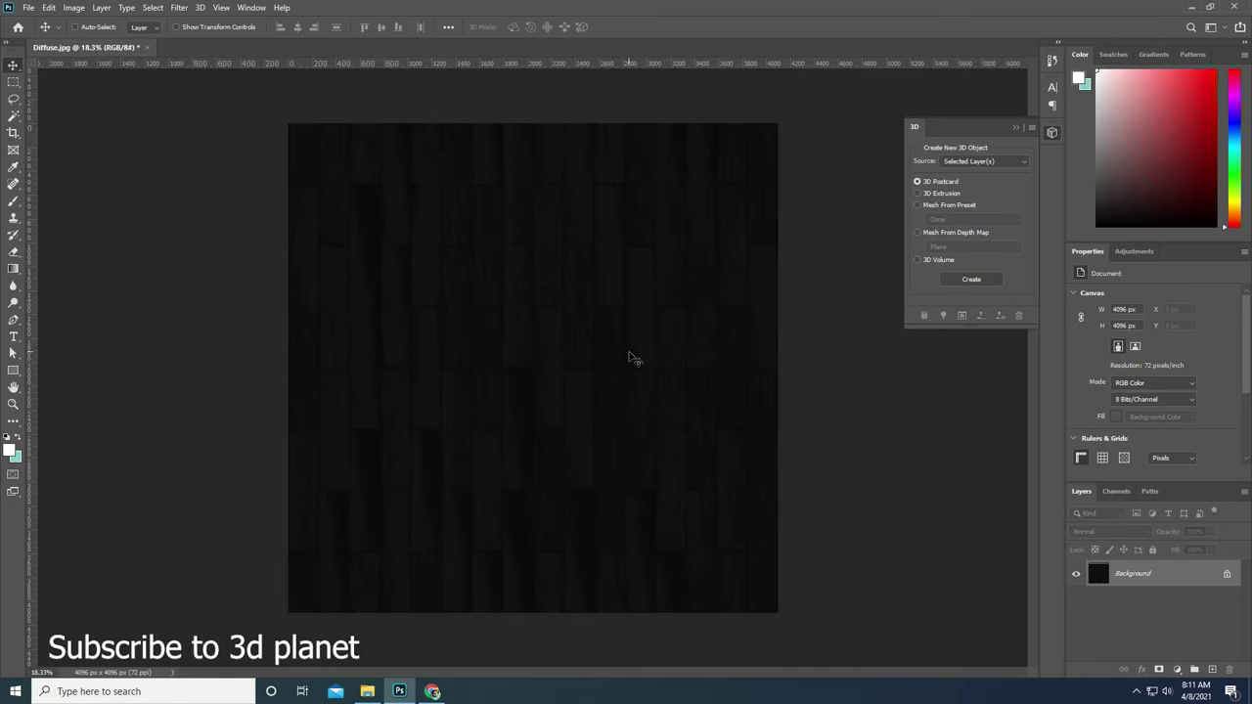
pyautogui.hotkey('ctrl', 'shift', 's')
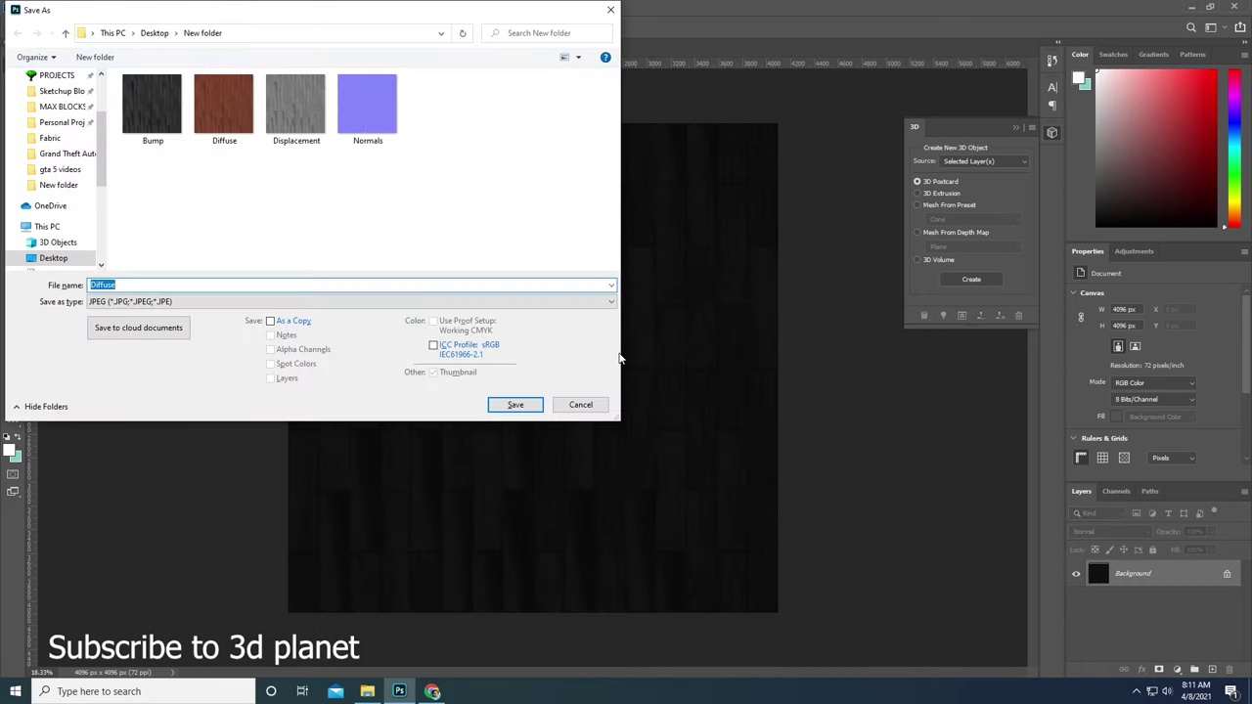
pyautogui.write('Reflection')
pyautogui.click(516, 404)
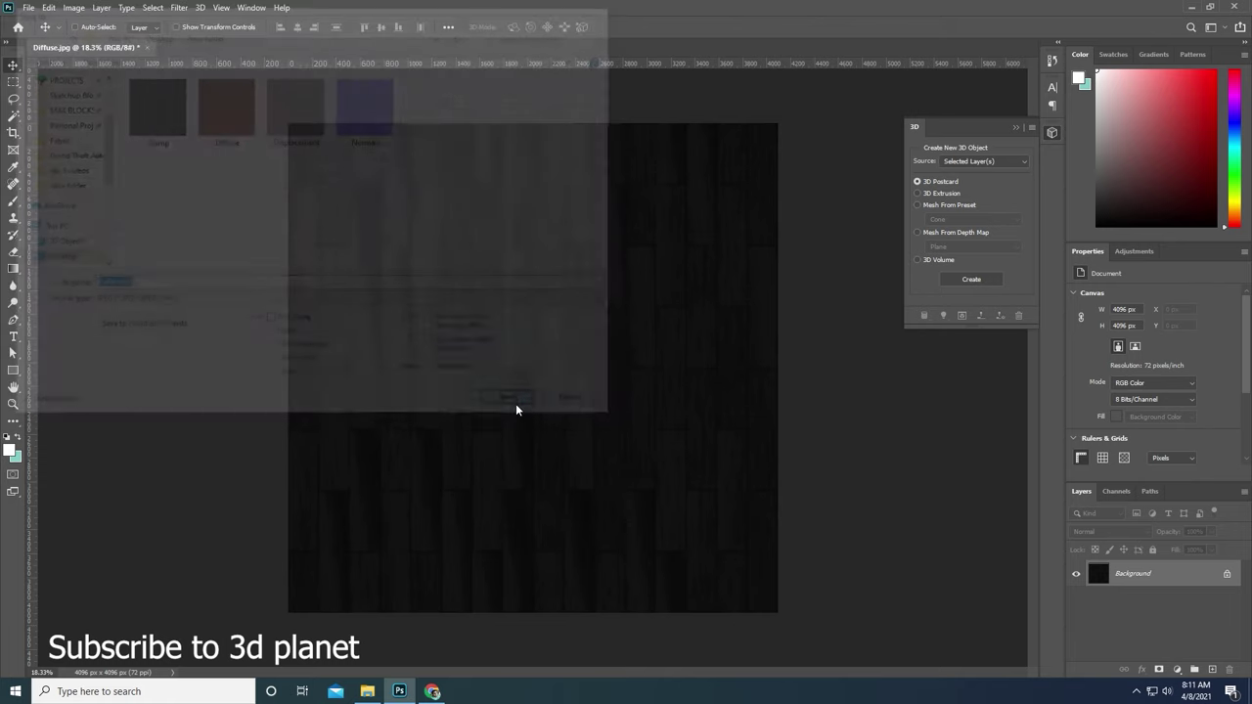
pyautogui.click(711, 173)
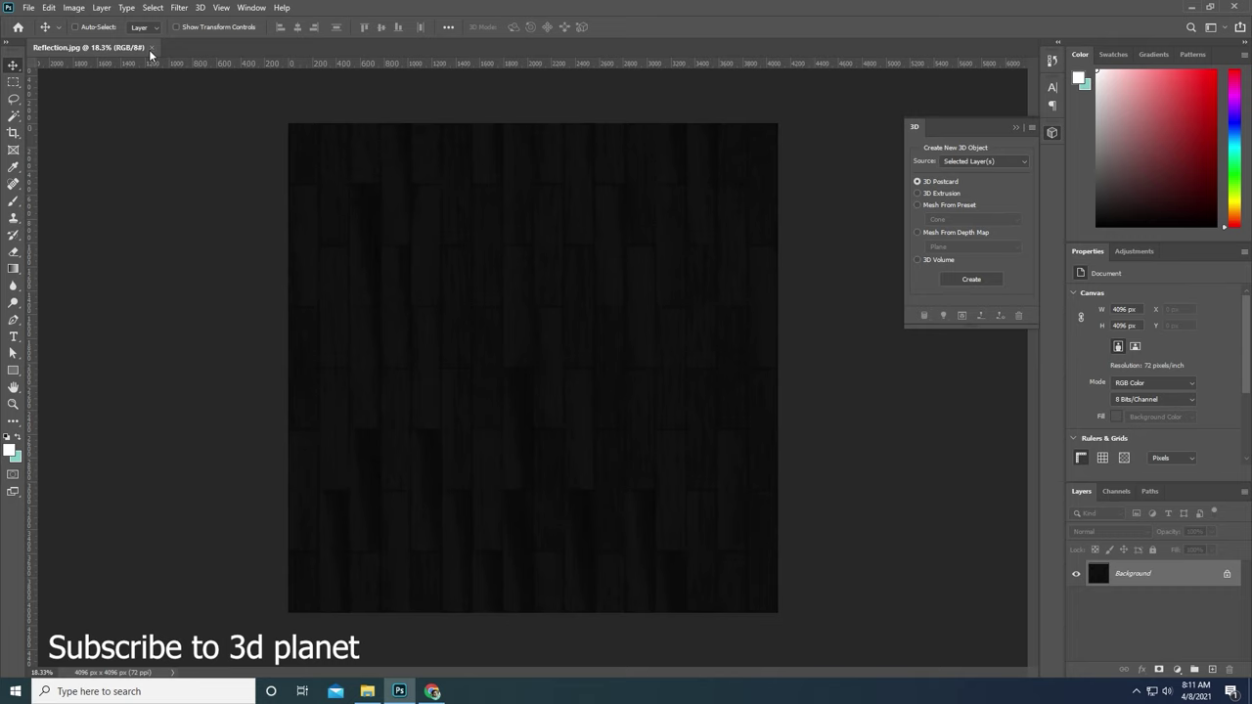
pyautogui.click(151, 48)
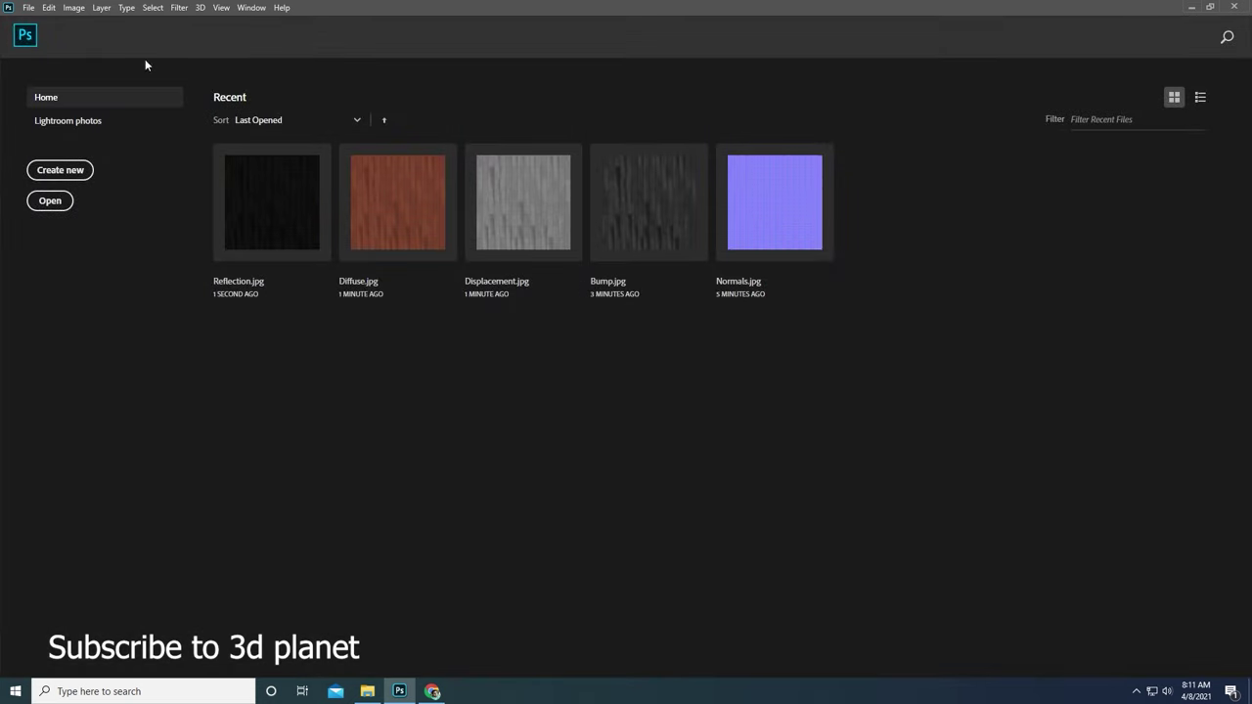
# Reopen Diffuse.jpg from the Home screen and convert it to default black and white.
pyautogui.click(383, 211)
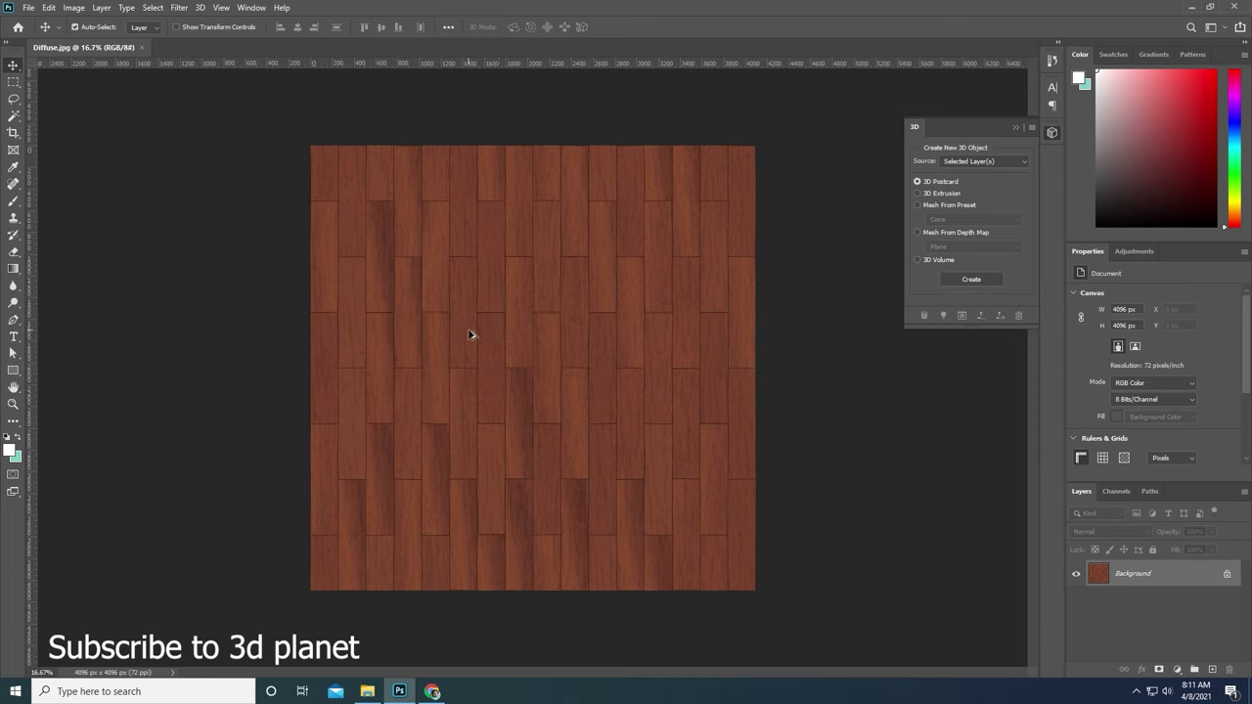
pyautogui.hotkey('ctrl', 'alt', 'shift', 'b')
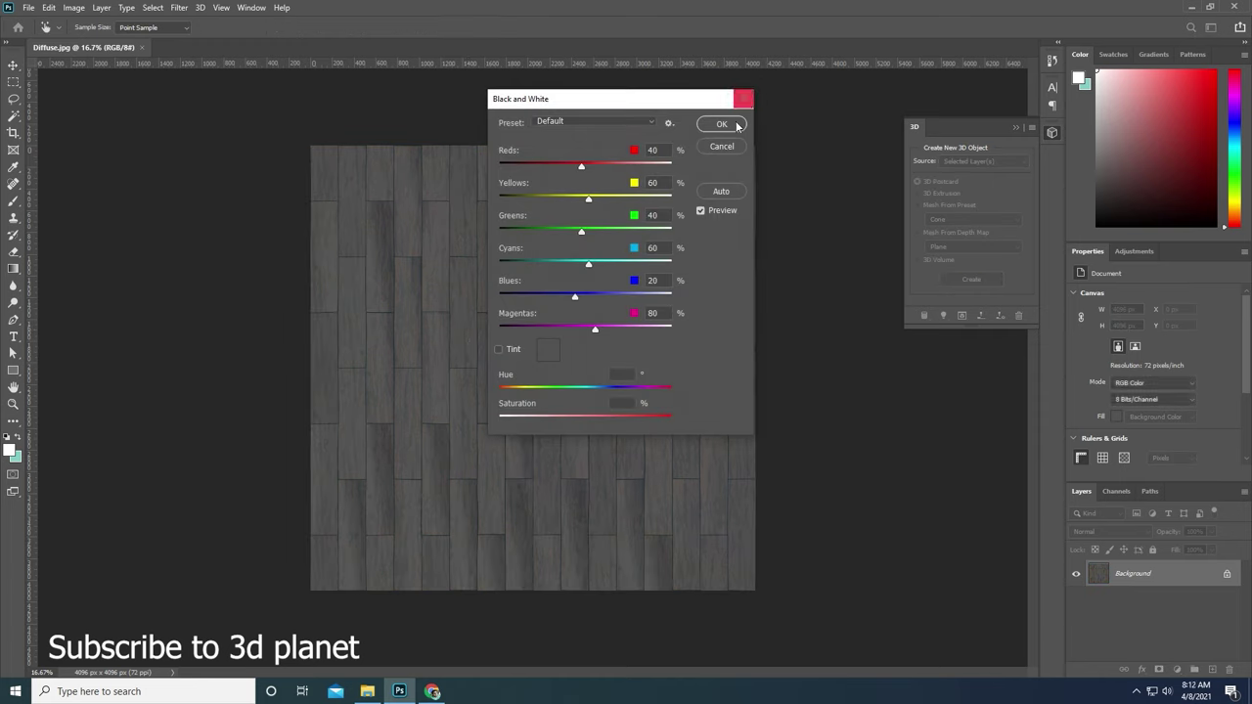
pyautogui.click(721, 124)
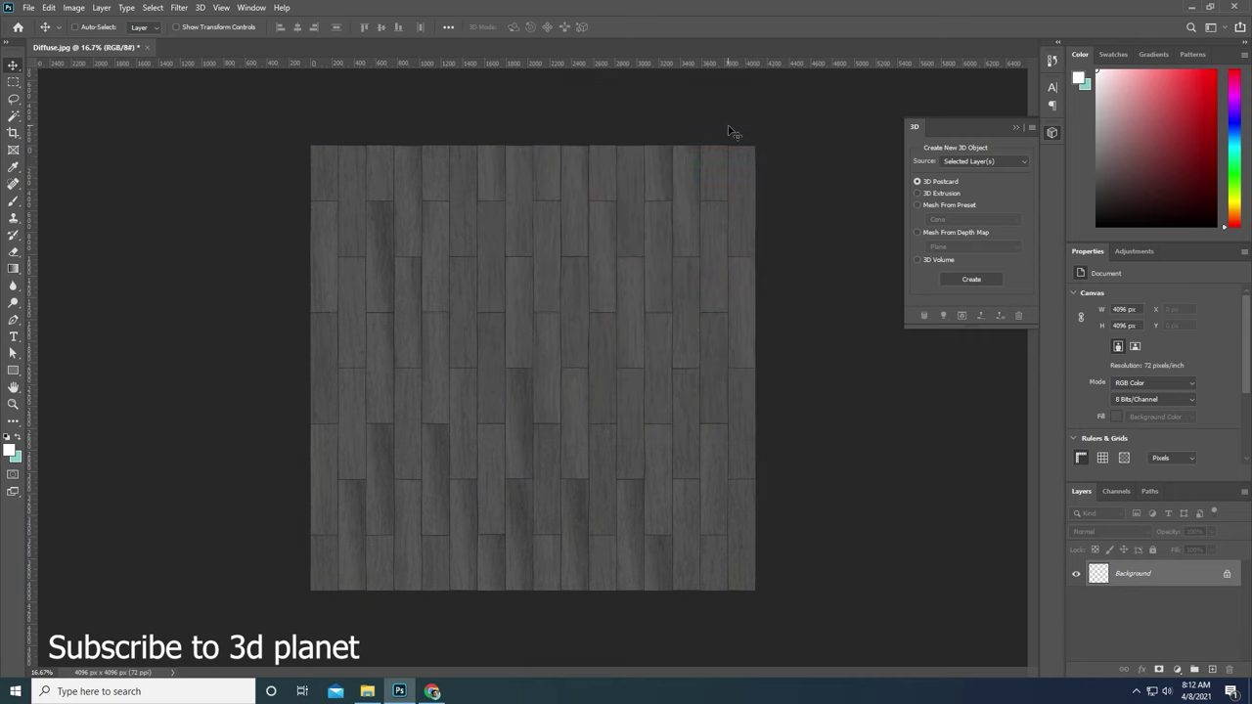
pyautogui.click(179, 7)
pyautogui.moveTo(185, 143)
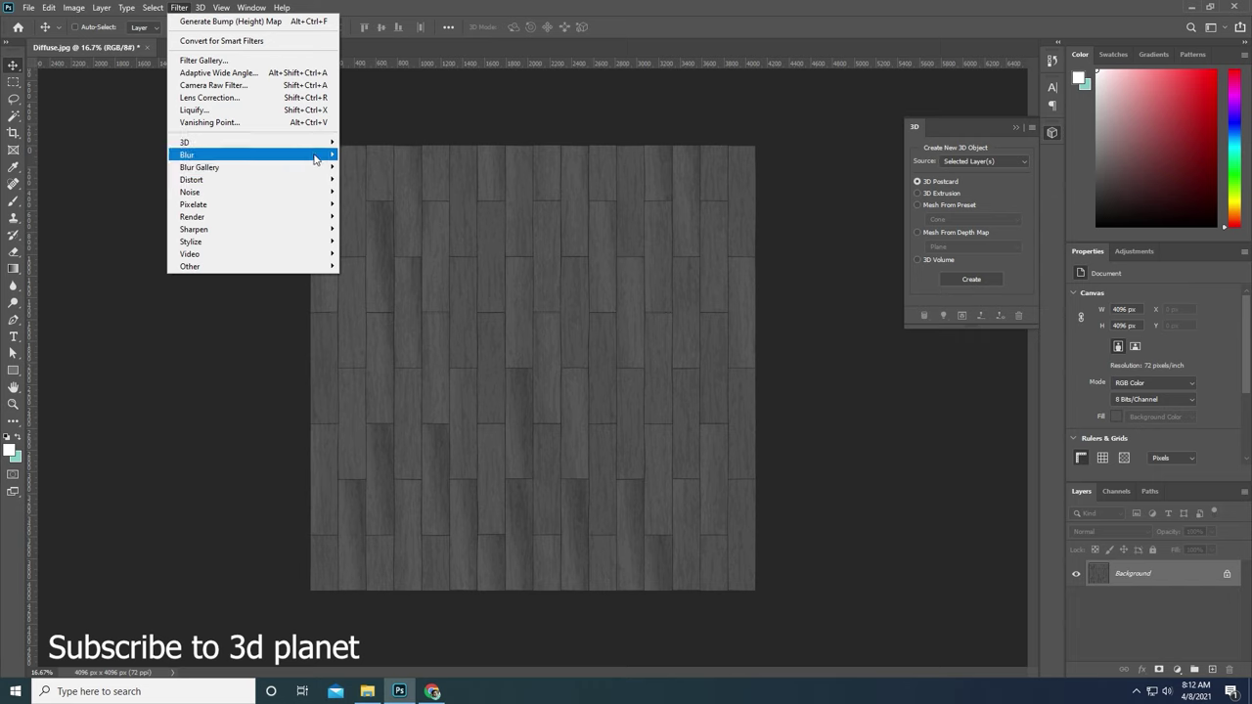
# Generate a bump height map with Blur 3.6 and Detail Scale 62%.
pyautogui.click(430, 142)
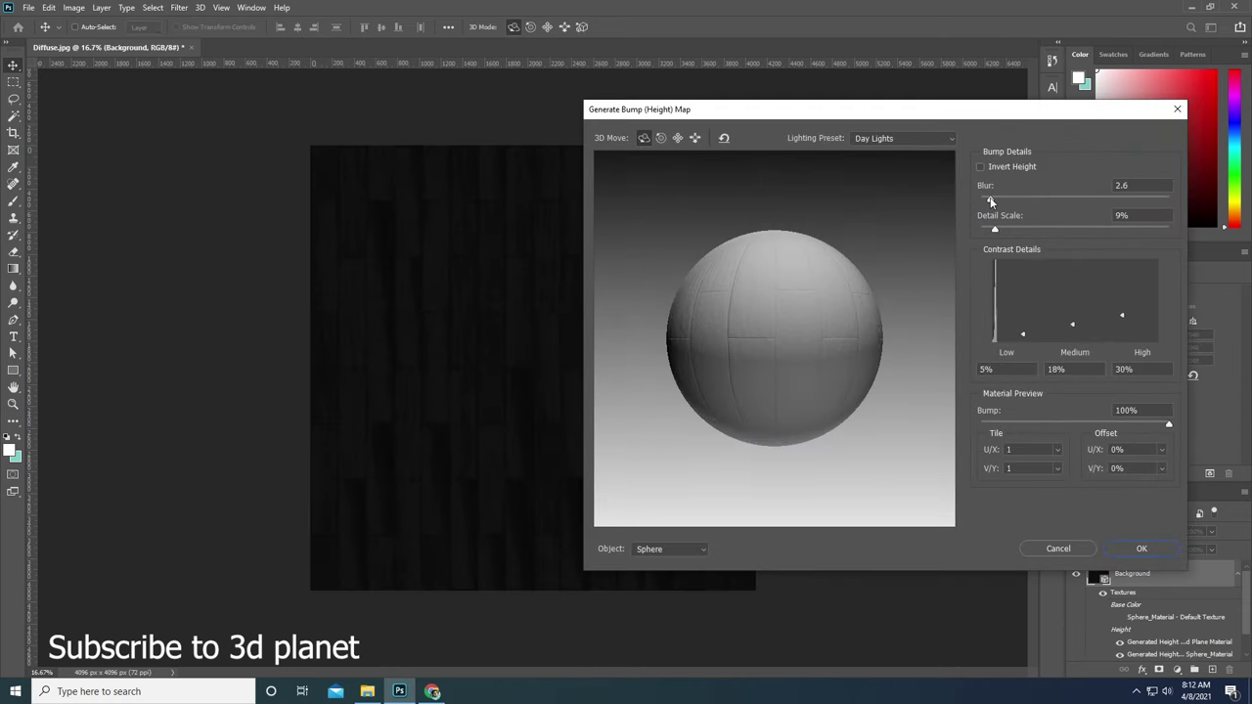
pyautogui.moveTo(990, 202); pyautogui.dragTo(996, 203)
pyautogui.moveTo(995, 227); pyautogui.dragTo(1012, 232)
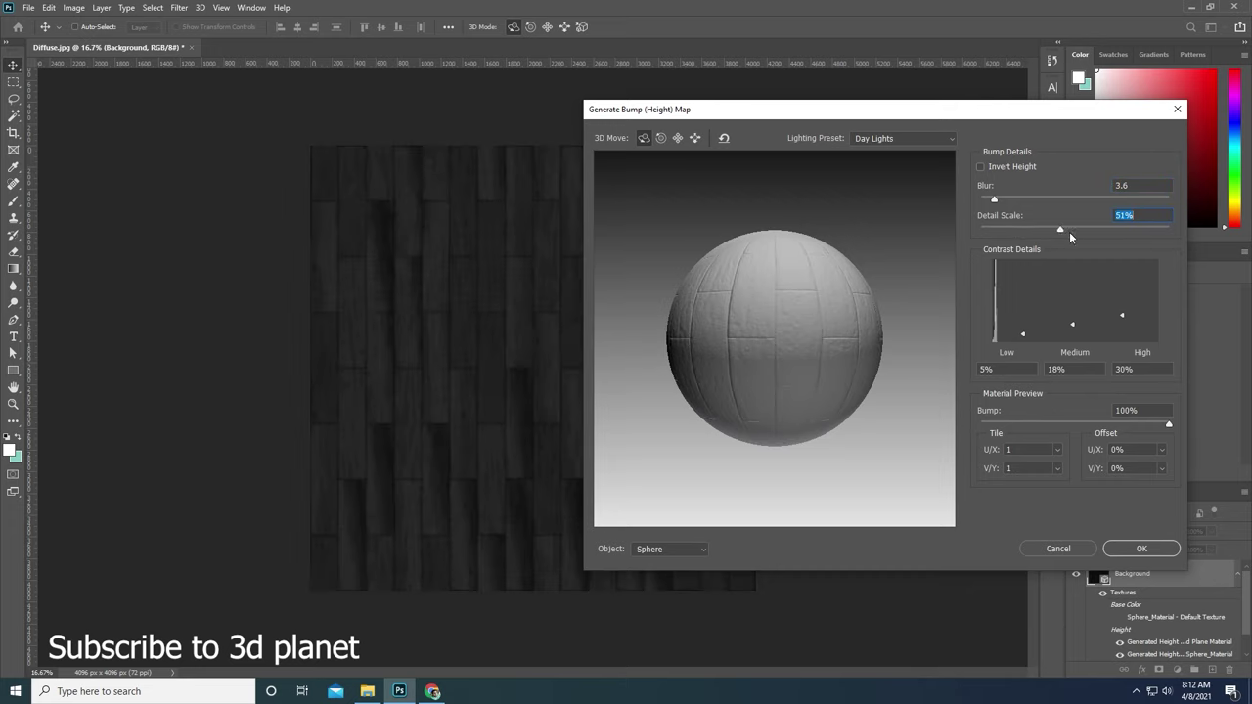
pyautogui.moveTo(1069, 230); pyautogui.dragTo(1078, 231)
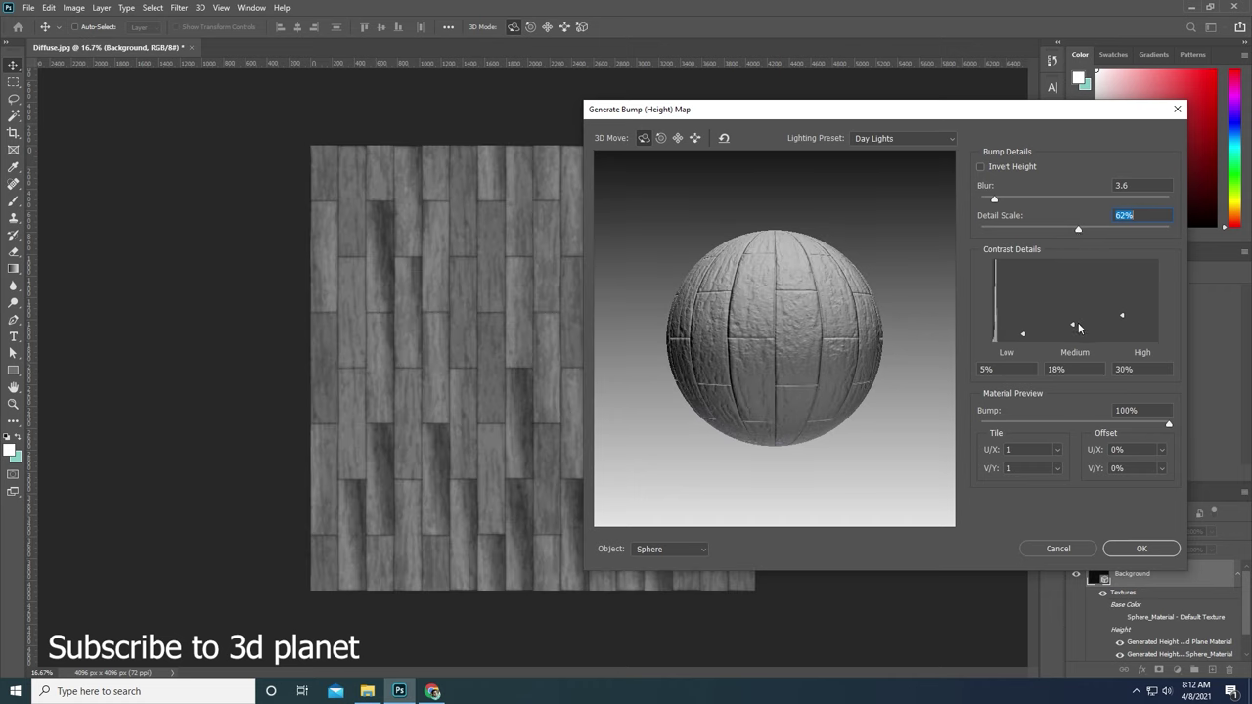
# Set bump contrast to 25%, 21% and 30% with Invert Height off, and apply it.
pyautogui.moveTo(1072, 325); pyautogui.dragTo(1074, 325)
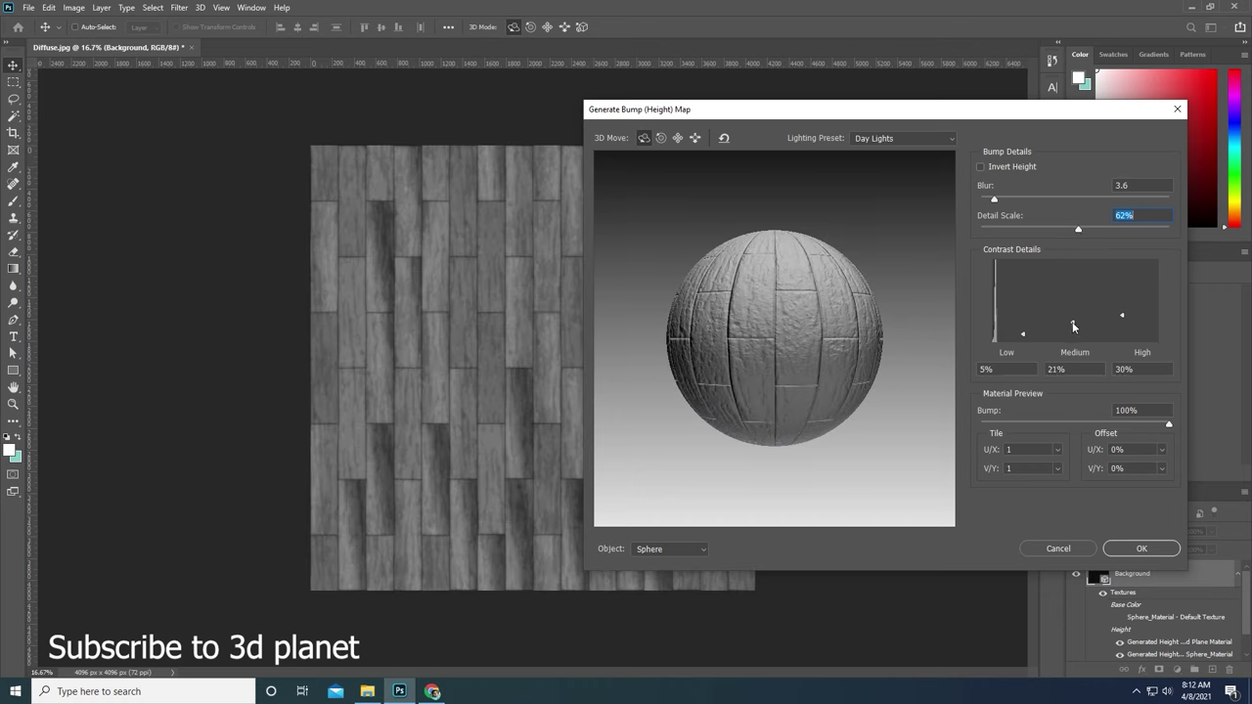
pyautogui.click(1023, 321)
pyautogui.click(1026, 313)
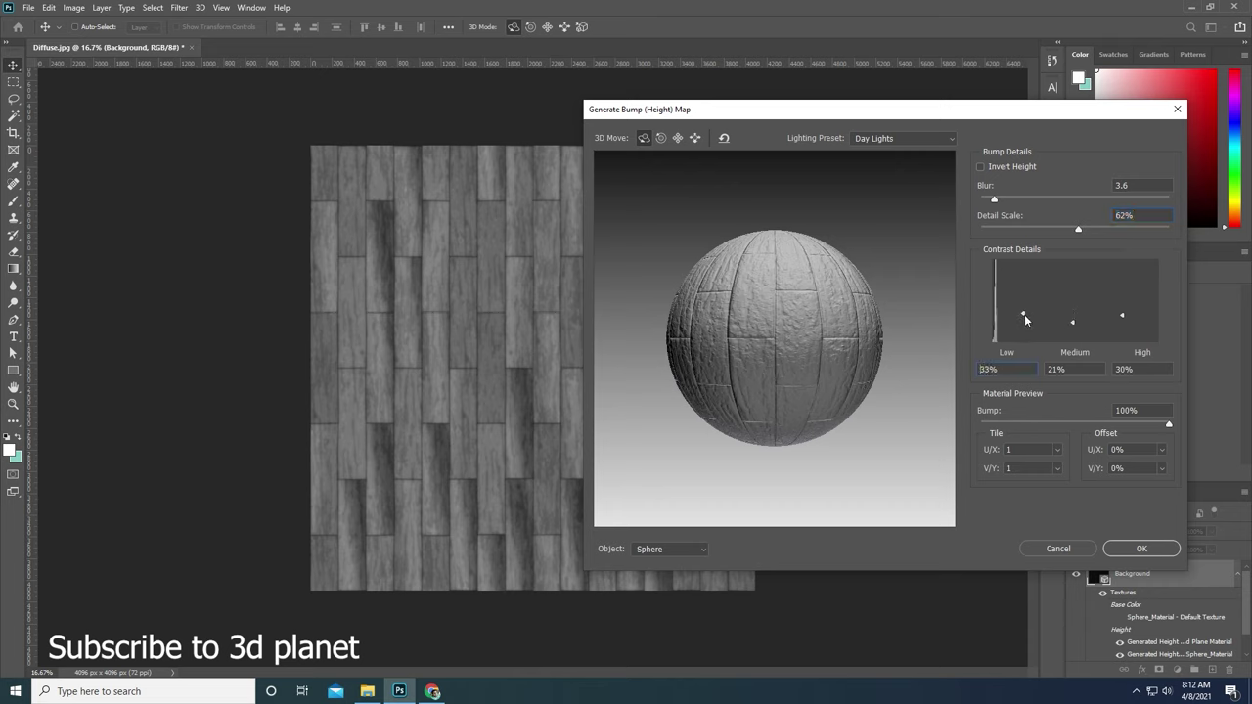
pyautogui.click(1023, 321)
pyautogui.click(982, 166)
pyautogui.click(982, 167)
pyautogui.click(1154, 550)
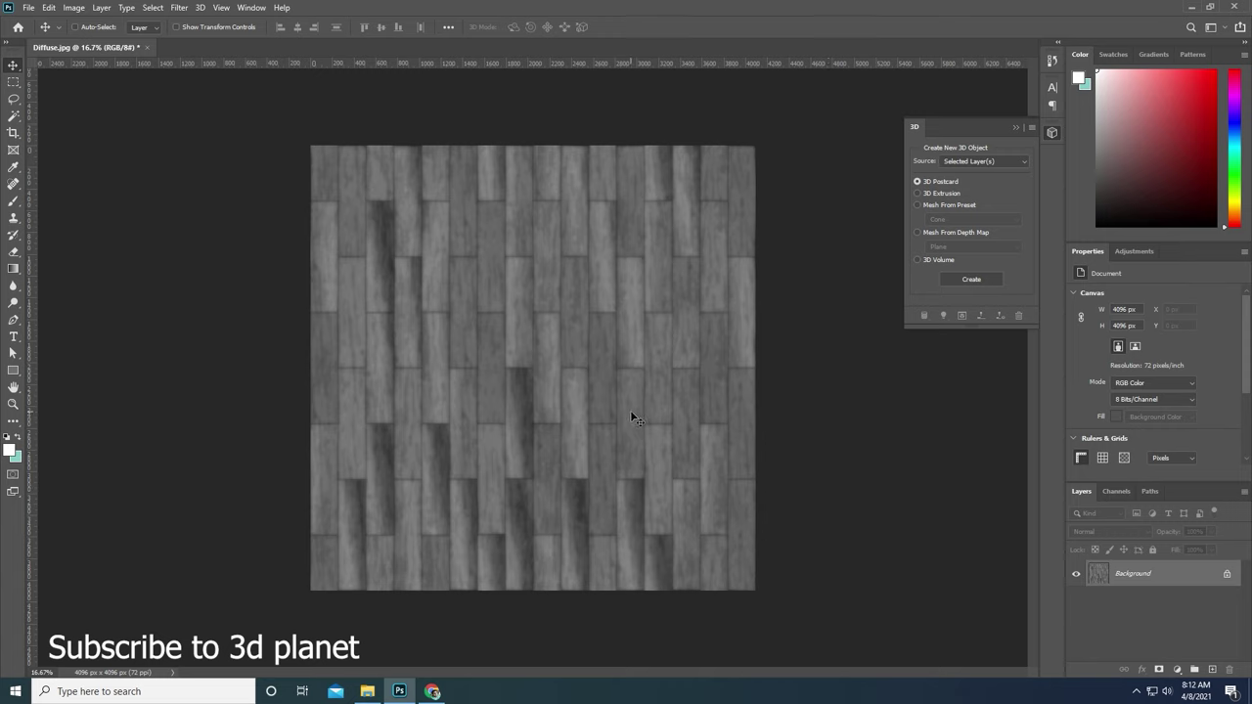
# Brighten the grey planks' midtones with a Levels gamma of 1.40.
pyautogui.hotkey('ctrl', 'l')
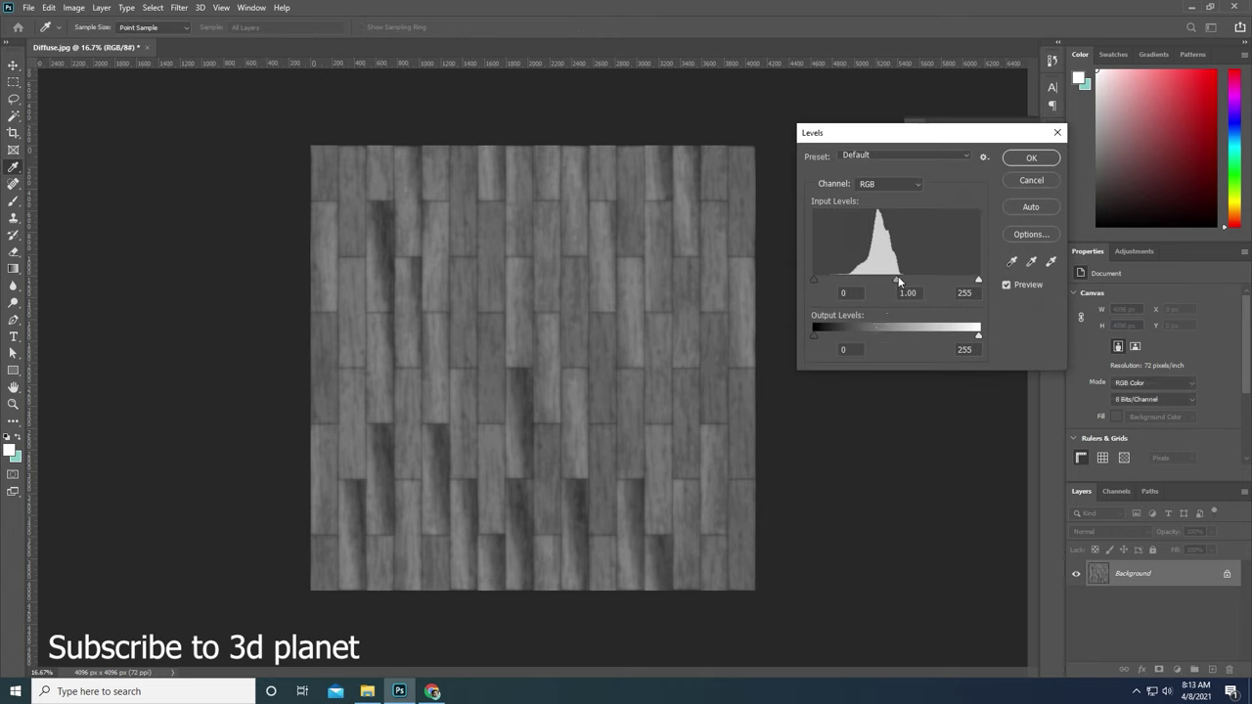
pyautogui.moveTo(898, 279); pyautogui.dragTo(879, 282)
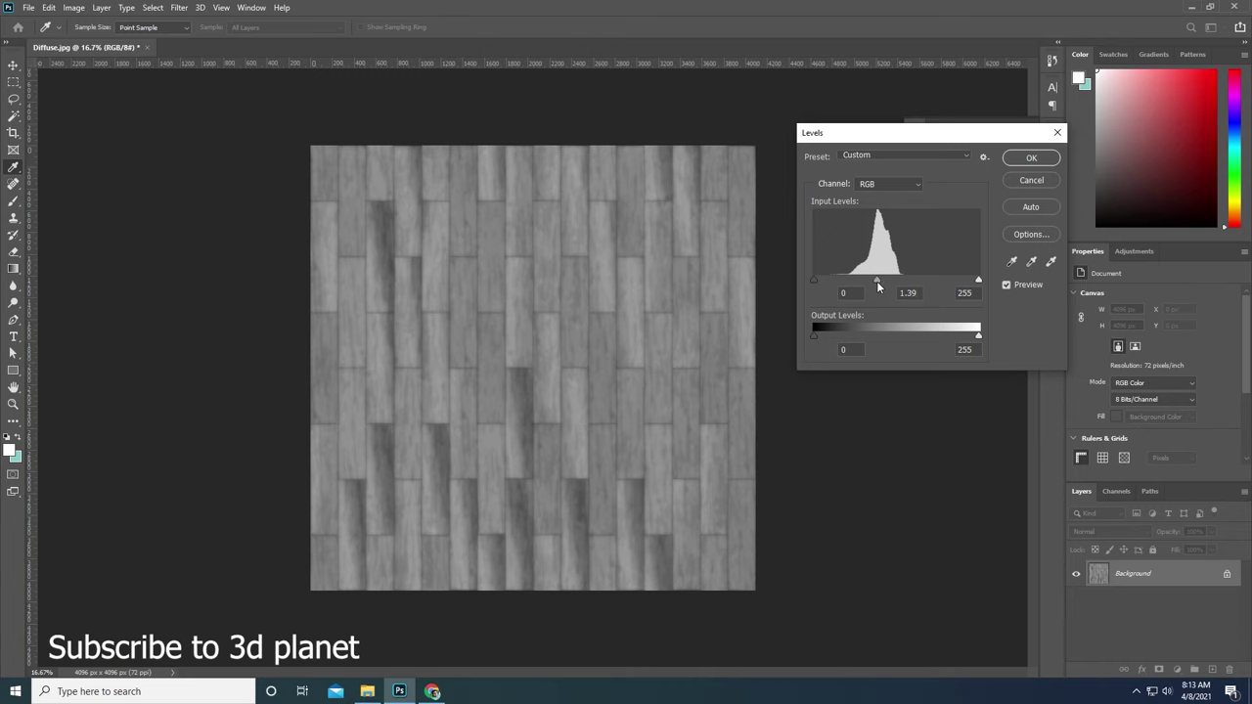
pyautogui.click(1030, 159)
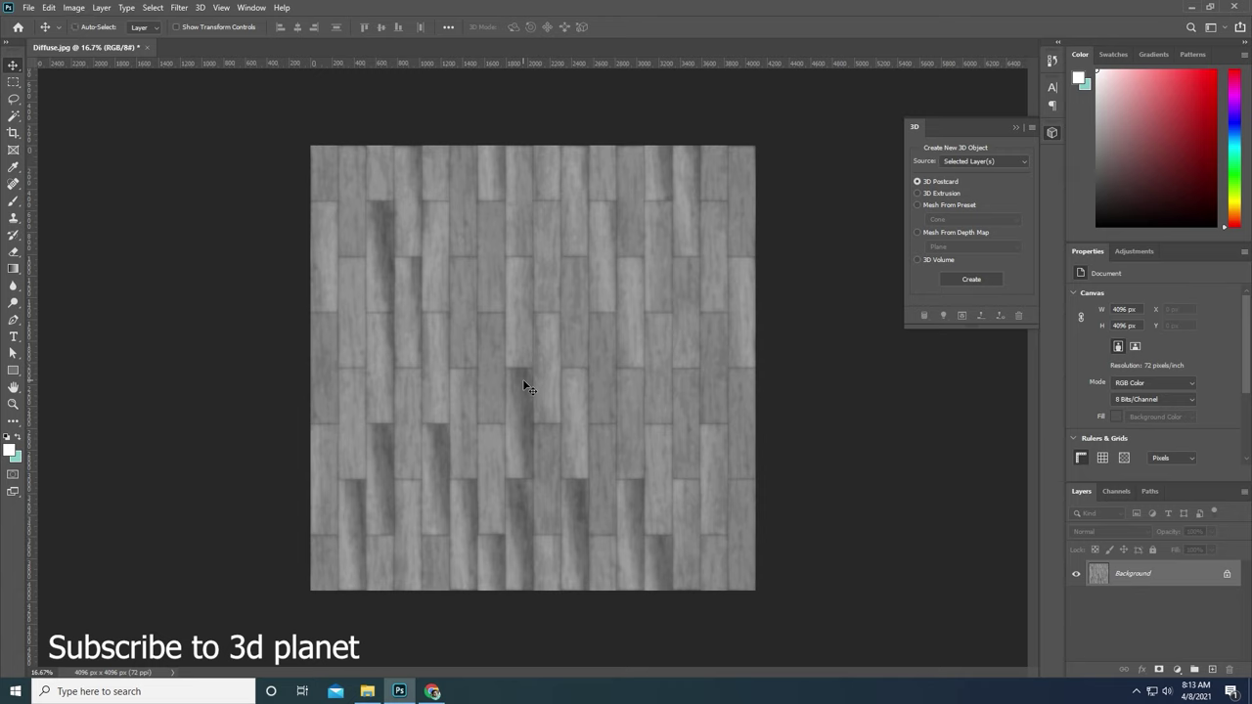
# Lift the midtones again to 1.22 with Levels and bring up Save As.
pyautogui.hotkey('ctrl', 'l')
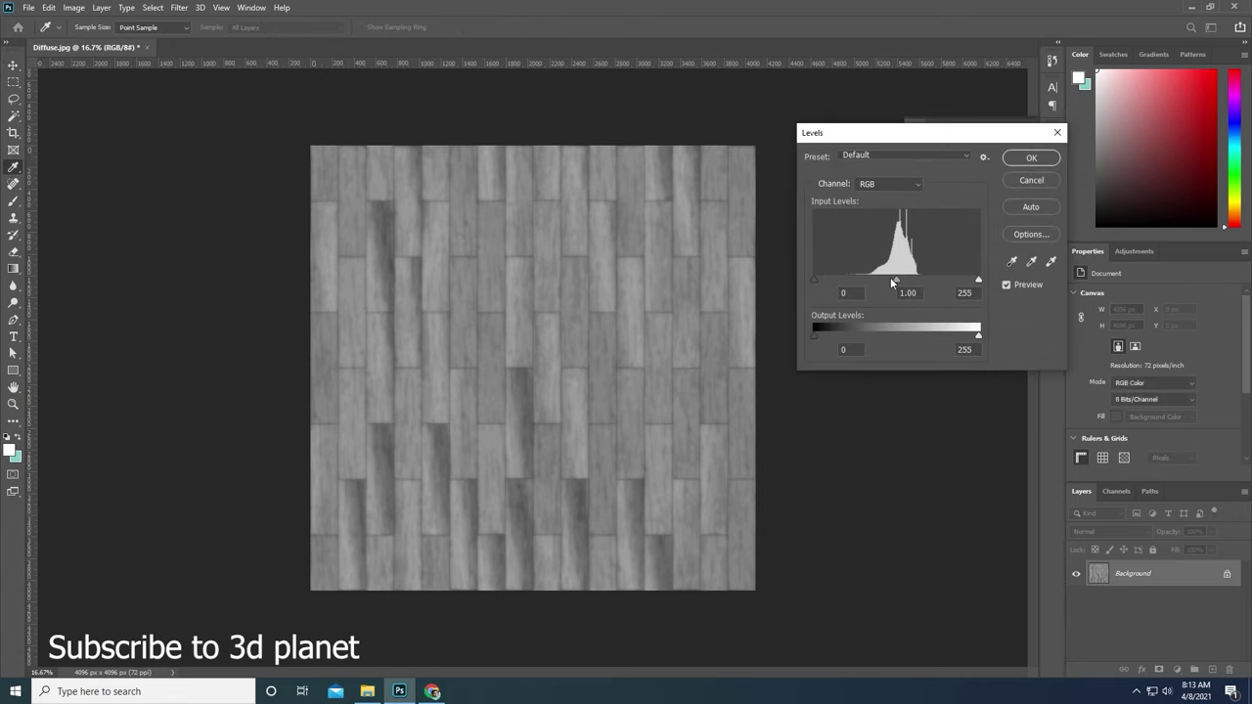
pyautogui.moveTo(895, 281); pyautogui.dragTo(884, 280)
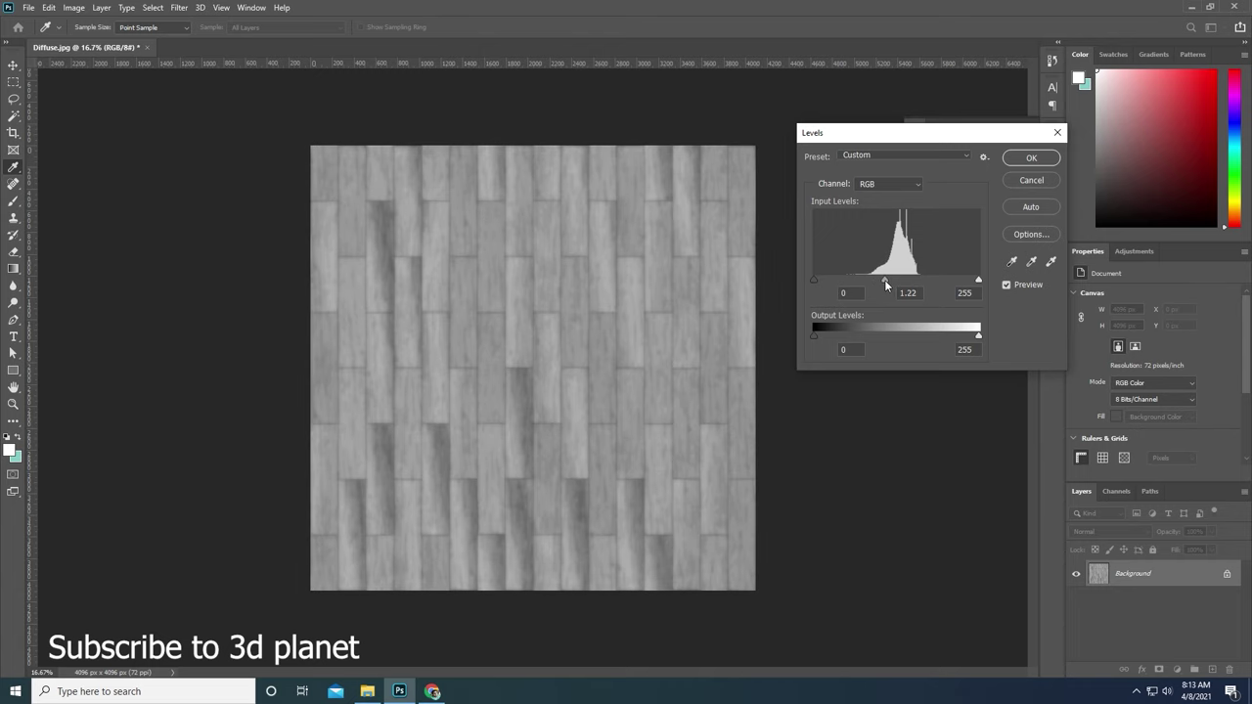
pyautogui.click(1030, 158)
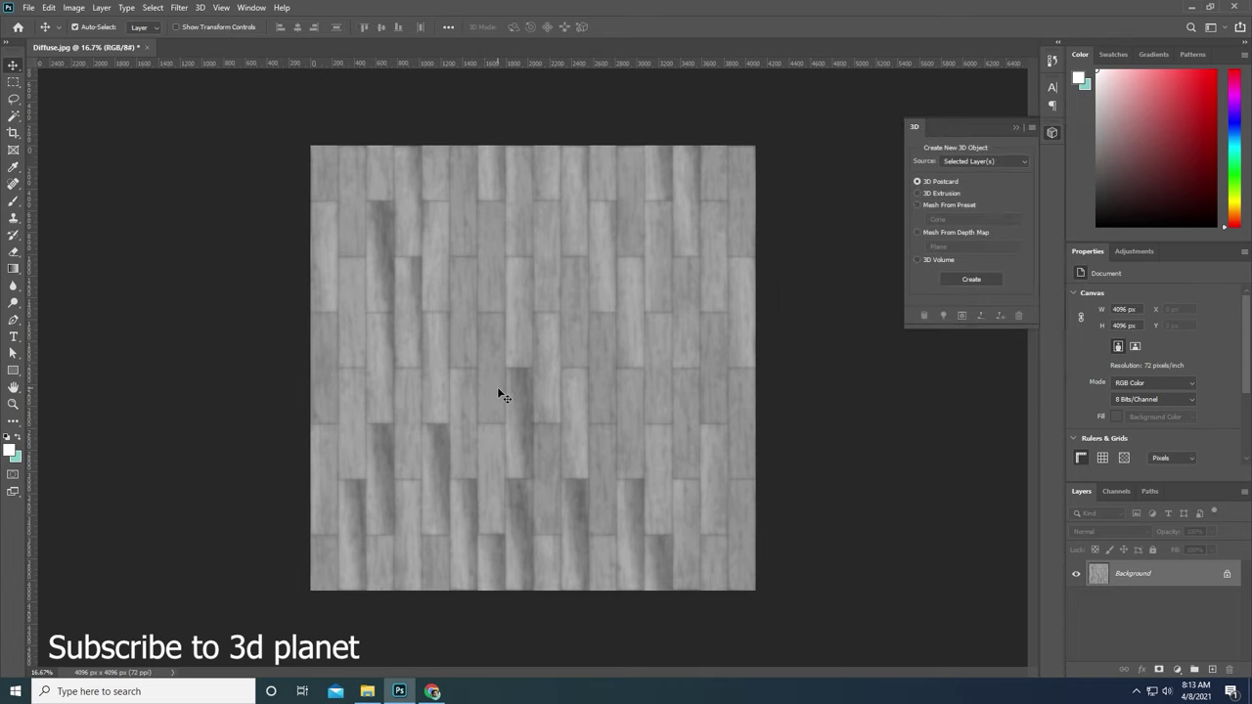
pyautogui.hotkey('ctrl', 'shift', 's')
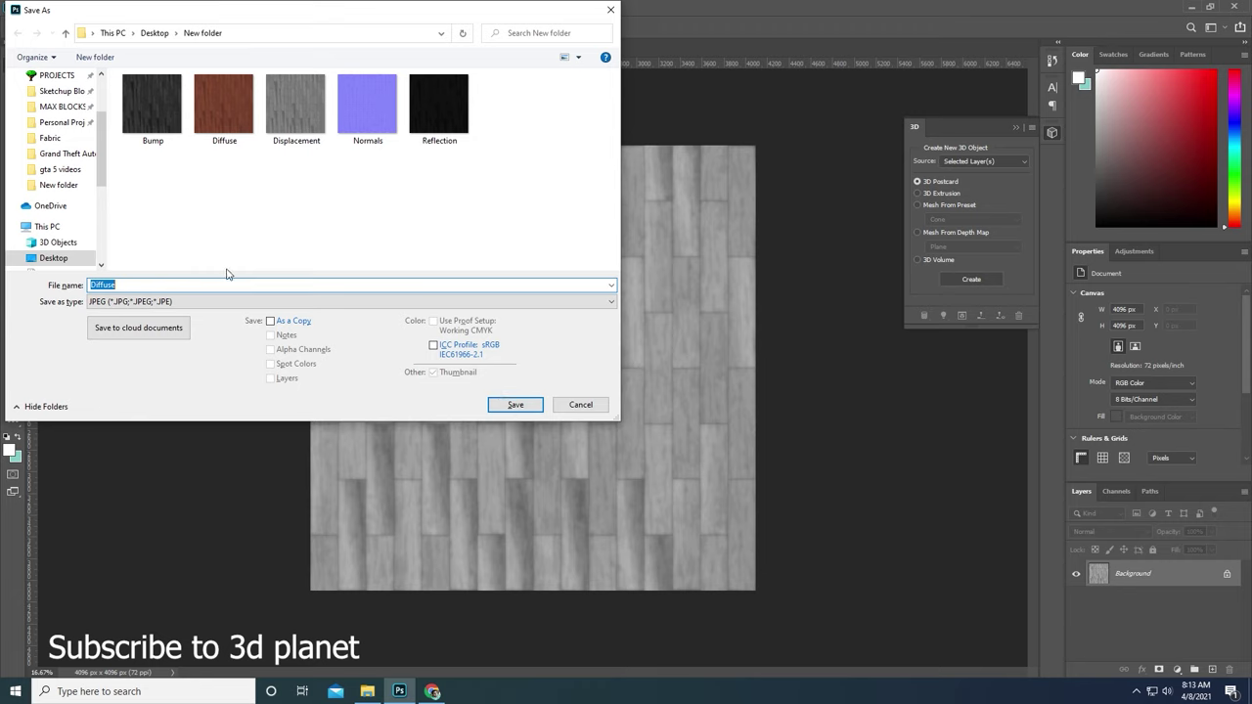
# Save the texture as 'Gloss Map' JPEG at quality 12 and close the document.
pyautogui.write('Gloss Map')
pyautogui.click(515, 405)
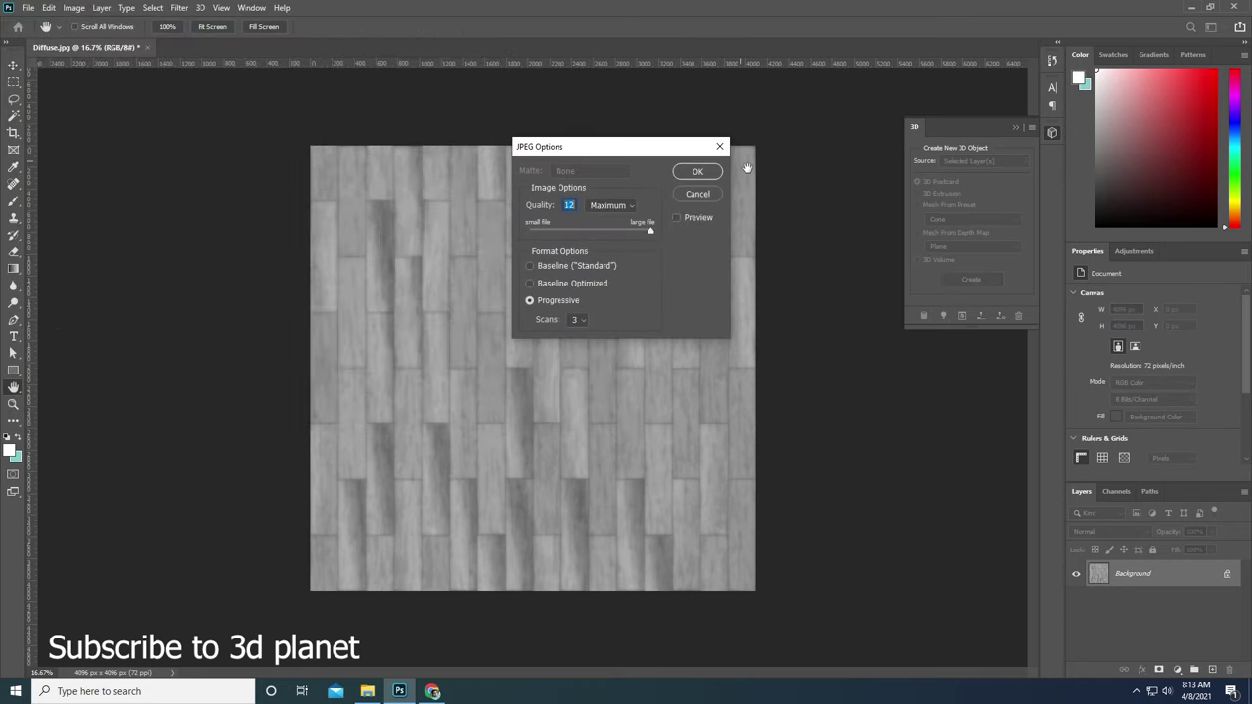
pyautogui.click(697, 172)
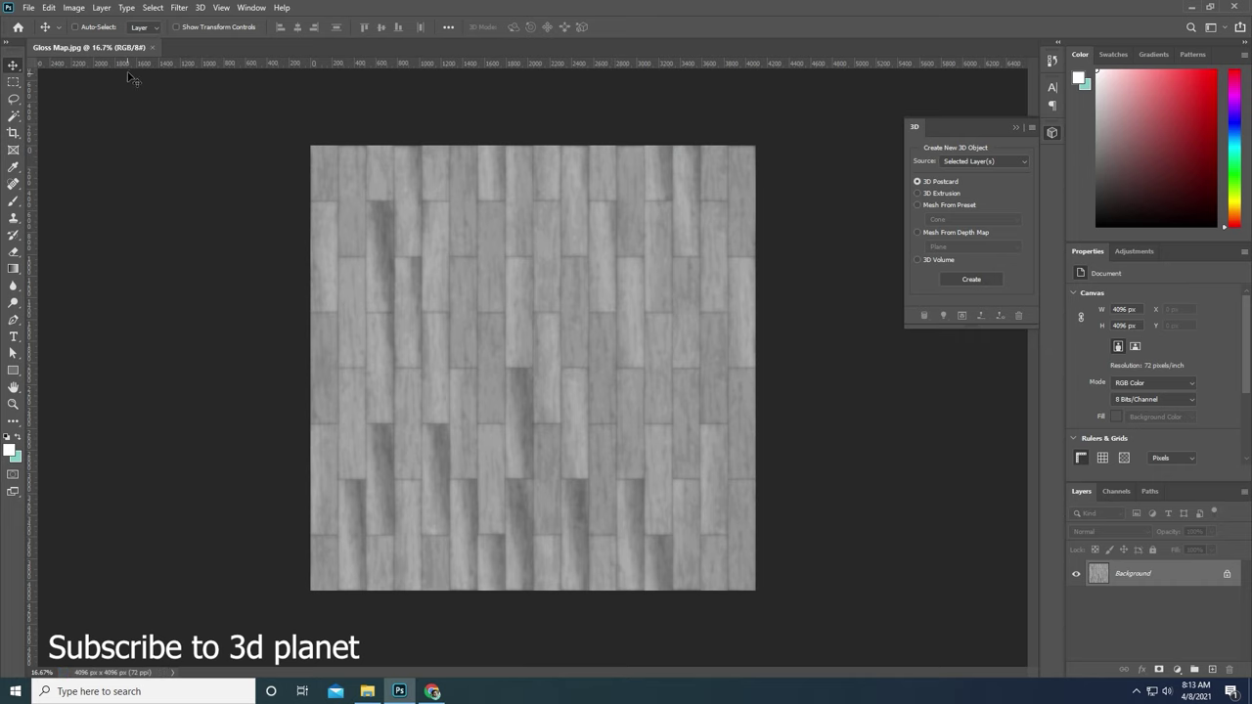
pyautogui.click(153, 47)
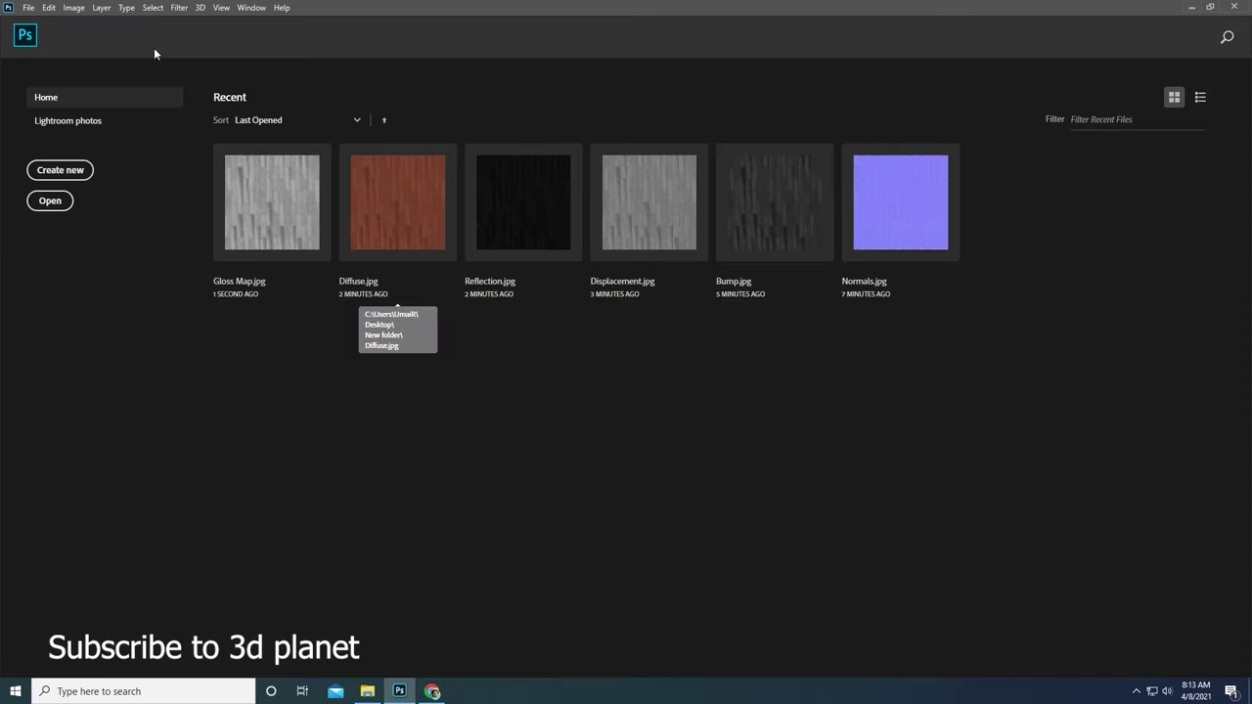
# Reopen Diffuse.jpg, collapse the 3D panel, and try then cancel a Black & White conversion.
pyautogui.click(379, 221)
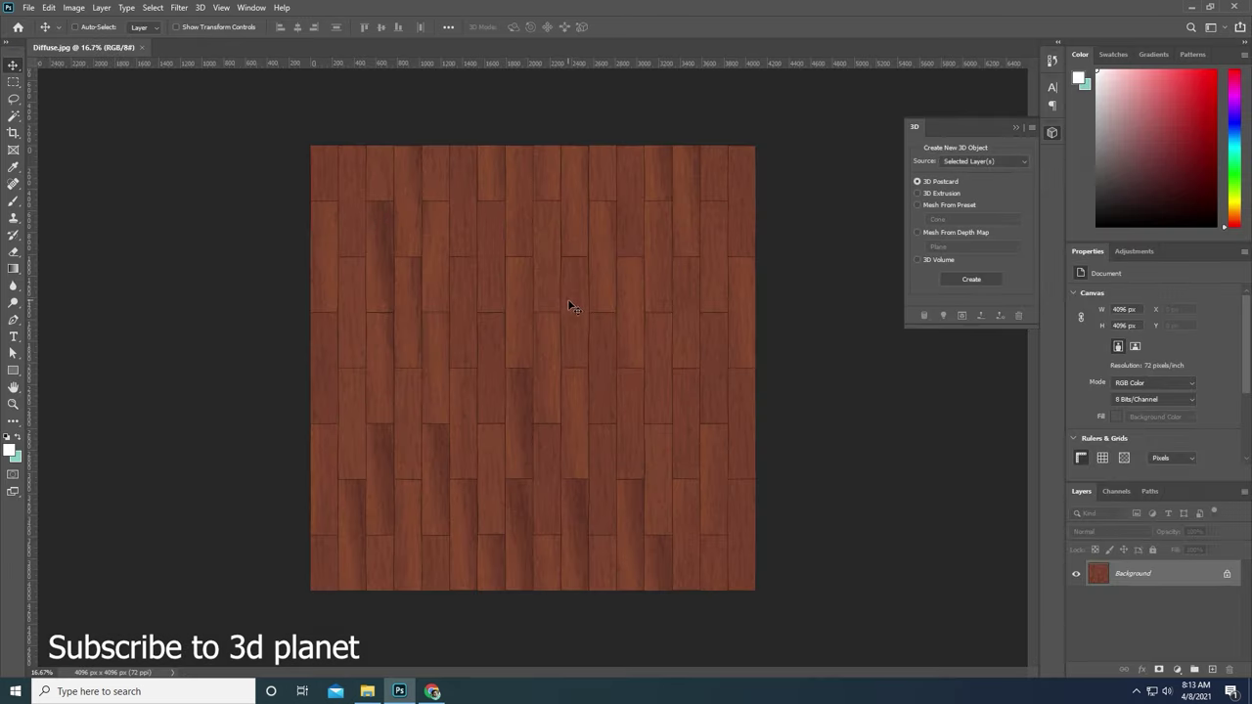
pyautogui.scroll(1, 699, 395)
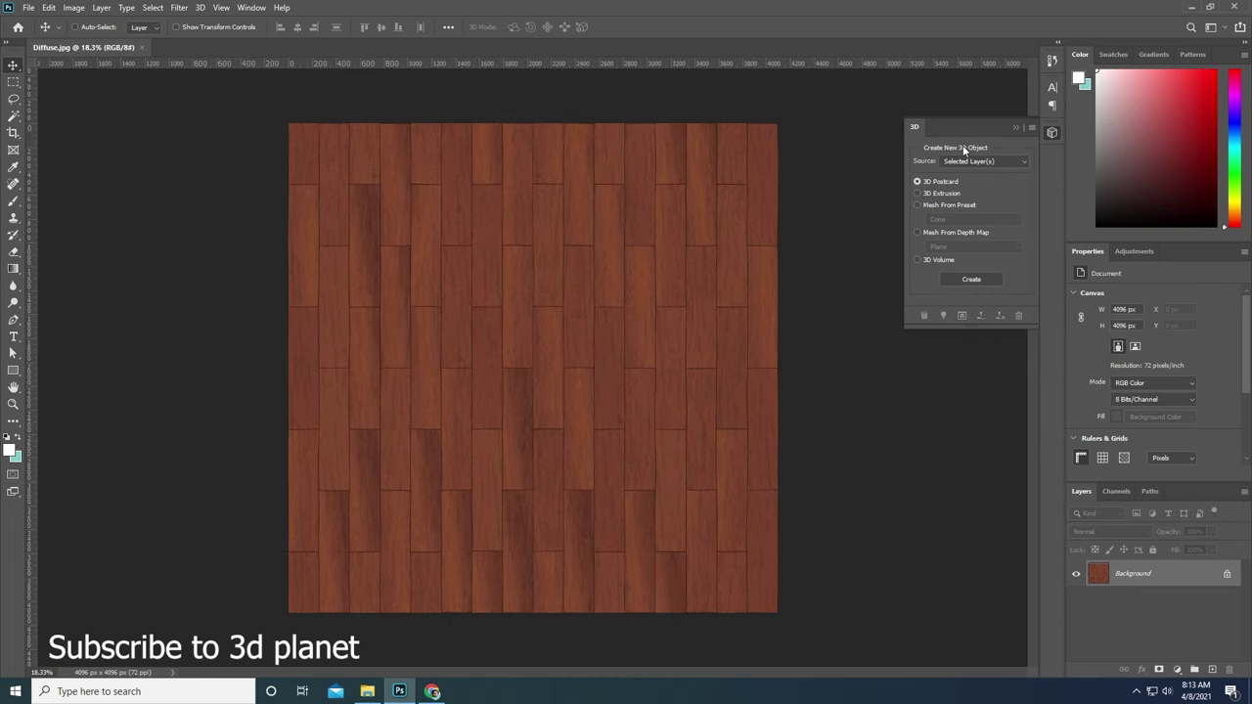
pyautogui.click(1014, 128)
pyautogui.scroll(-1, 550, 226)
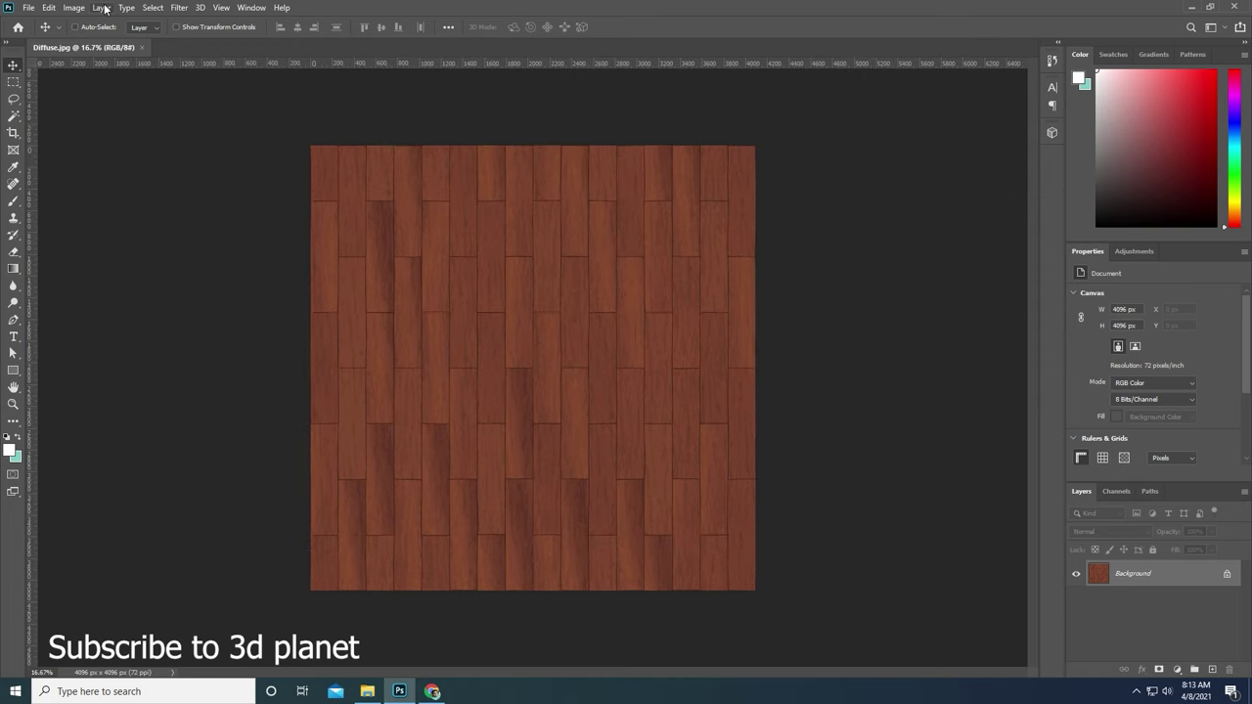
pyautogui.click(74, 7)
pyautogui.moveTo(94, 41)
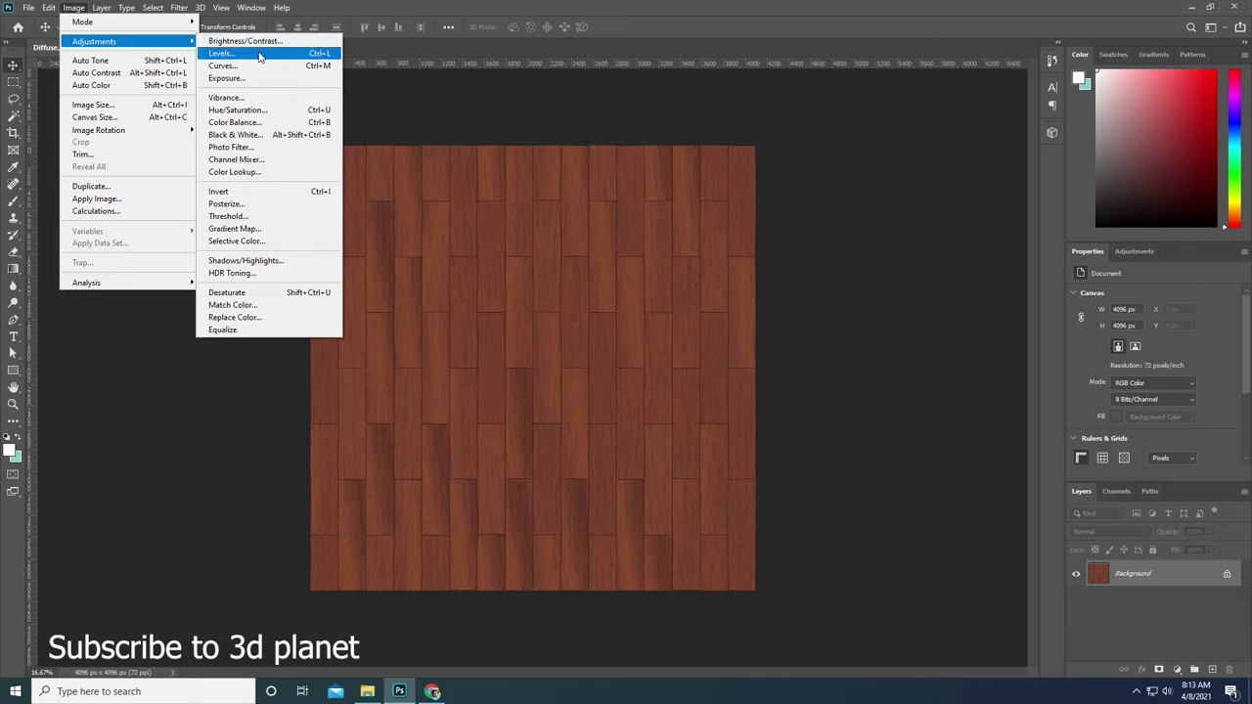
pyautogui.click(299, 142)
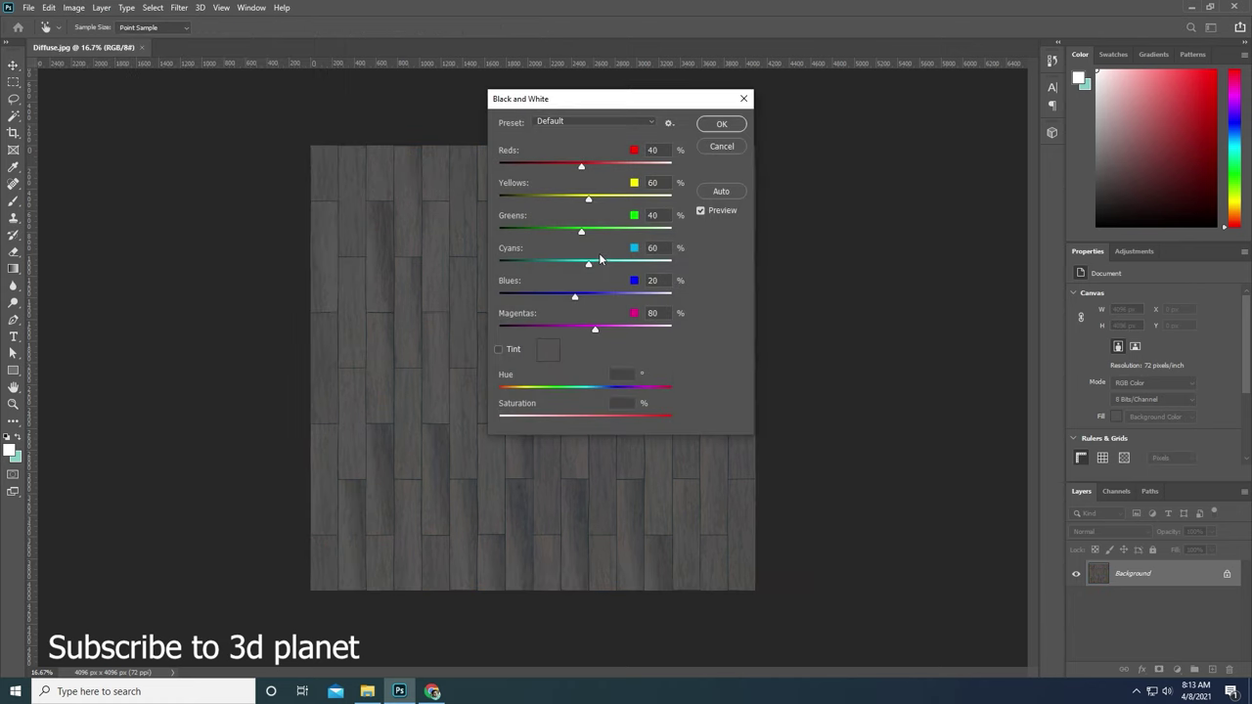
pyautogui.click(727, 155)
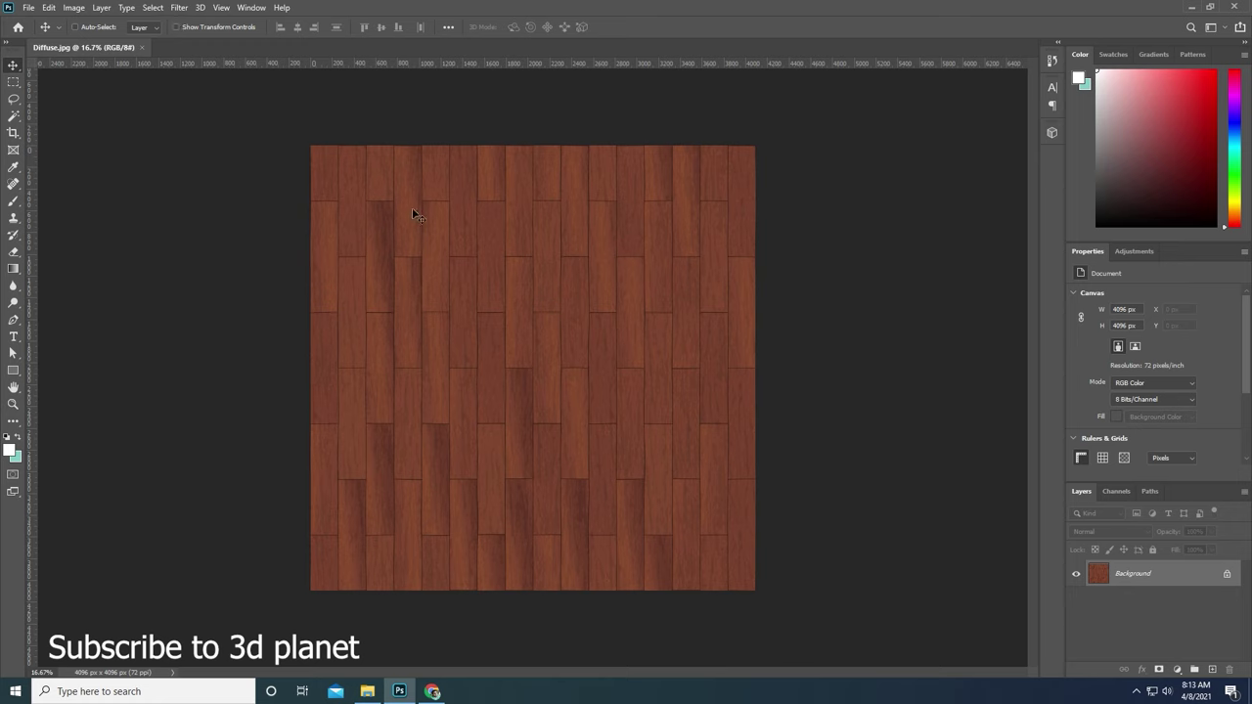
# Lift the red wood's midtones with Levels to a gamma of 2.88.
pyautogui.click(73, 6)
pyautogui.moveTo(127, 41)
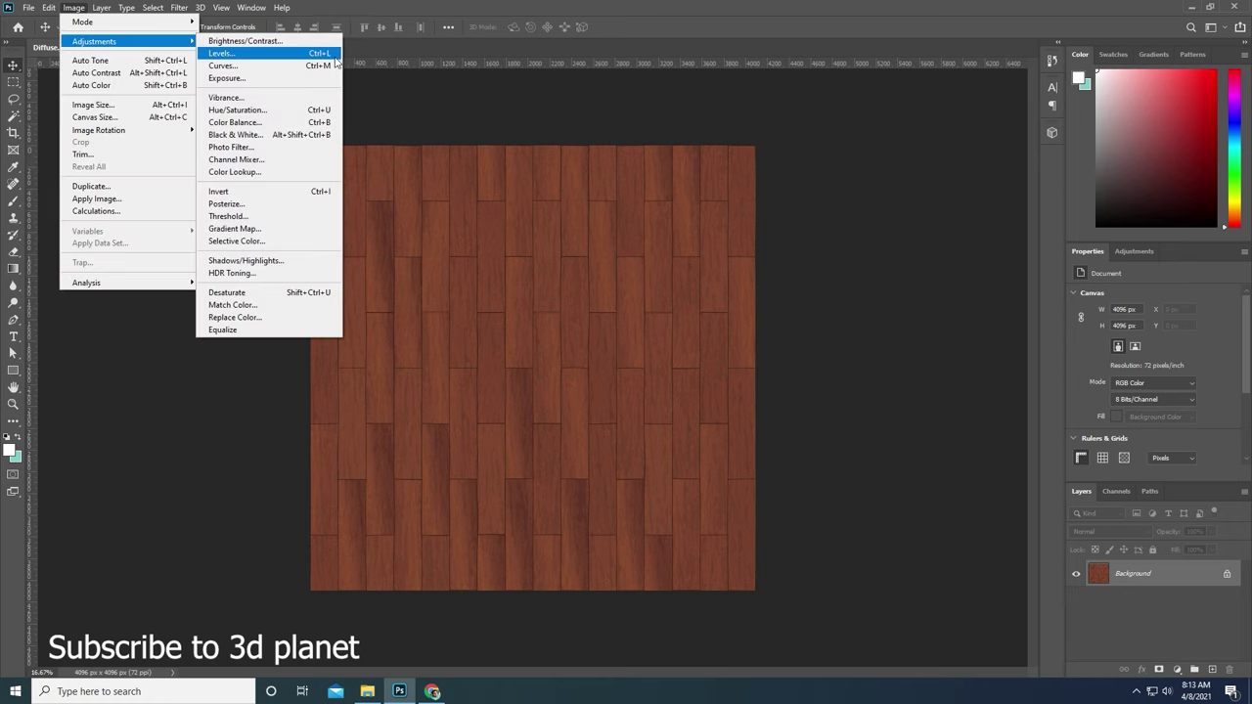
pyautogui.click(235, 53)
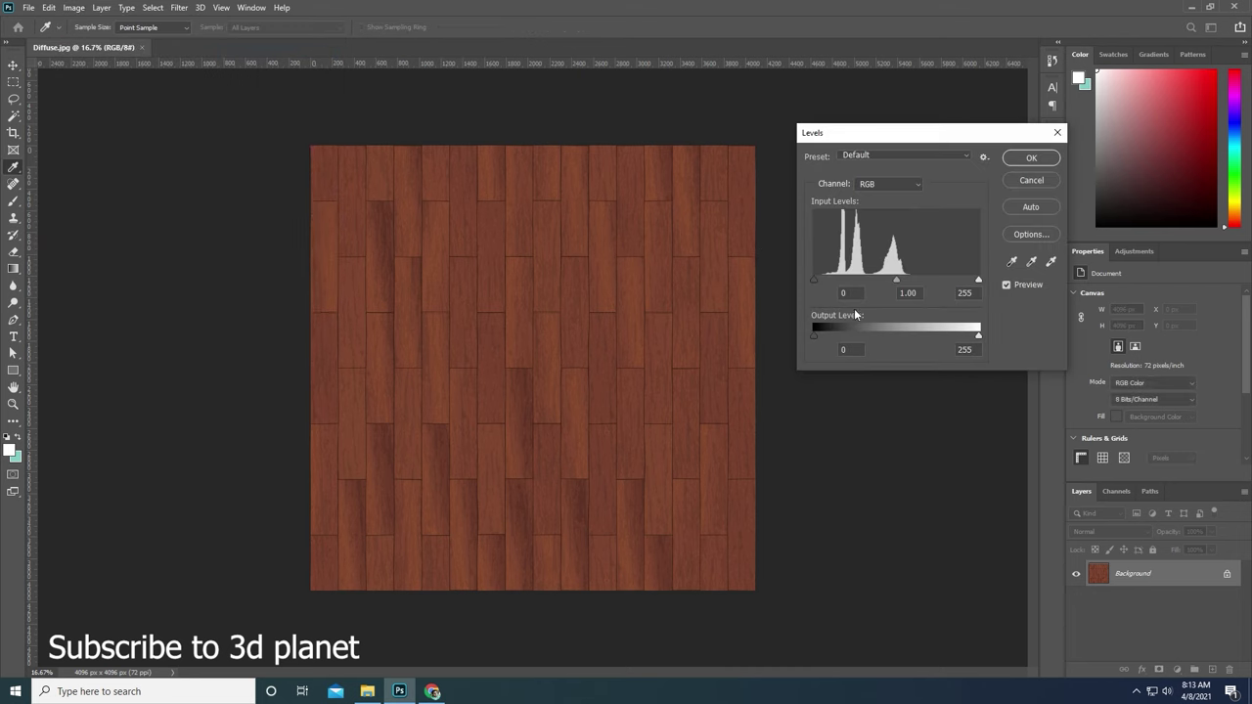
pyautogui.moveTo(896, 281); pyautogui.dragTo(837, 280)
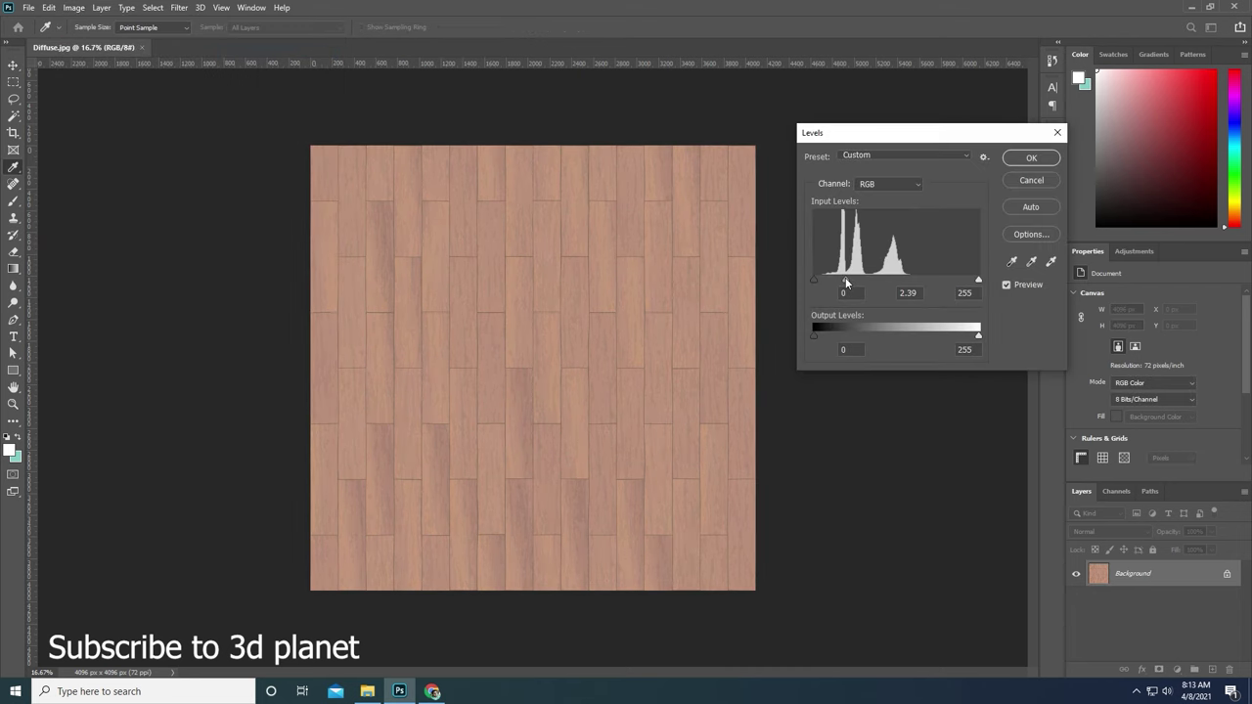
pyautogui.click(1013, 158)
pyautogui.click(83, 10)
pyautogui.moveTo(94, 41)
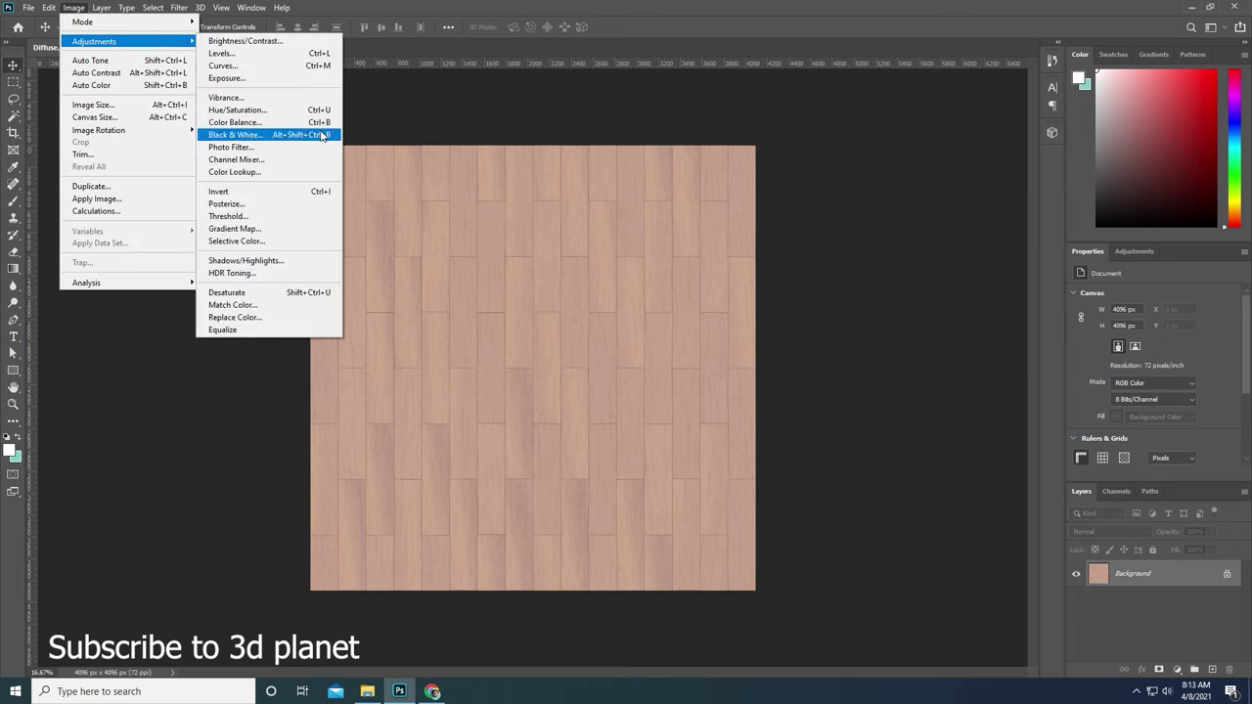
# Set Black & White weights: Reds, Cyans, Blues, Magentas 300%, Yellows 164%, Greens 153%.
pyautogui.click(293, 134)
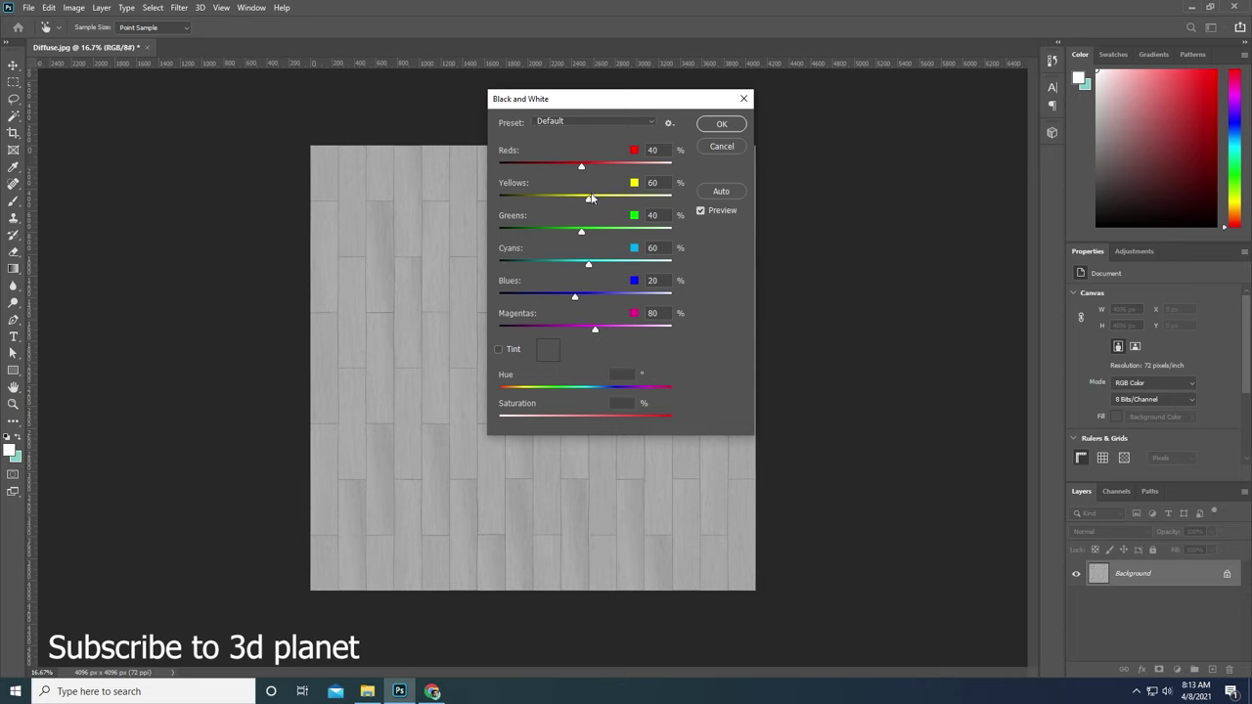
pyautogui.moveTo(583, 166); pyautogui.dragTo(671, 166)
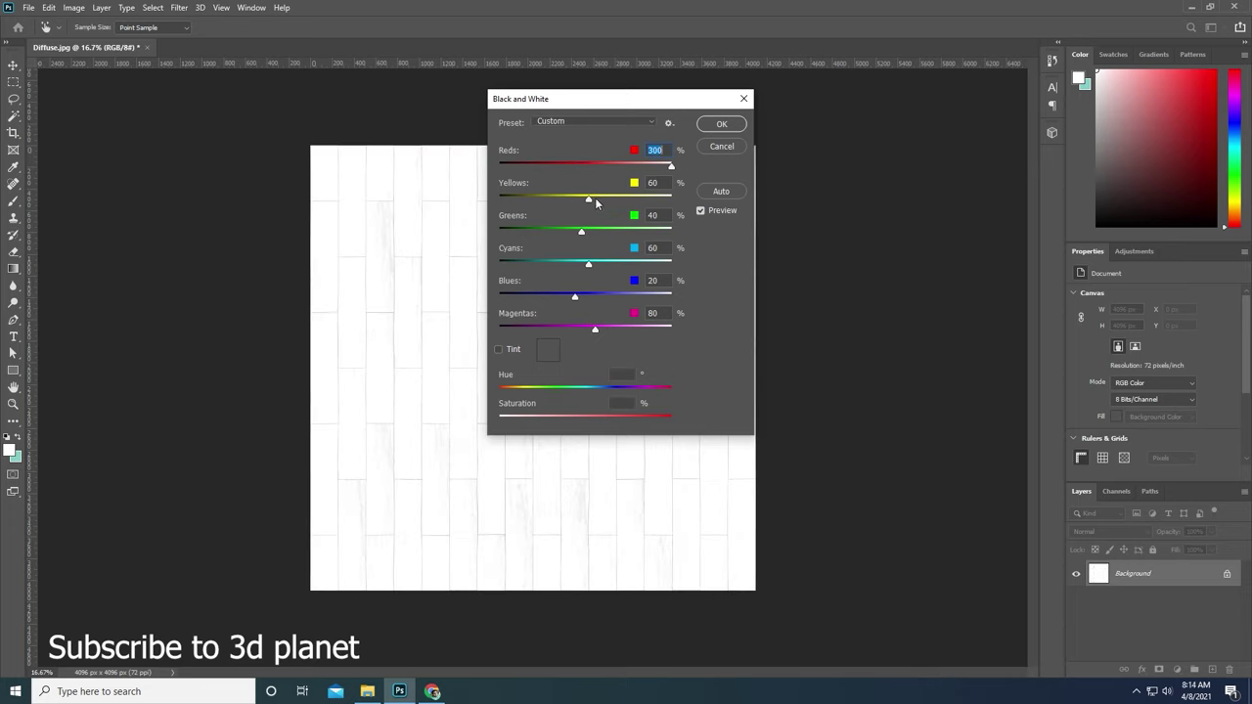
pyautogui.moveTo(595, 197); pyautogui.dragTo(631, 200)
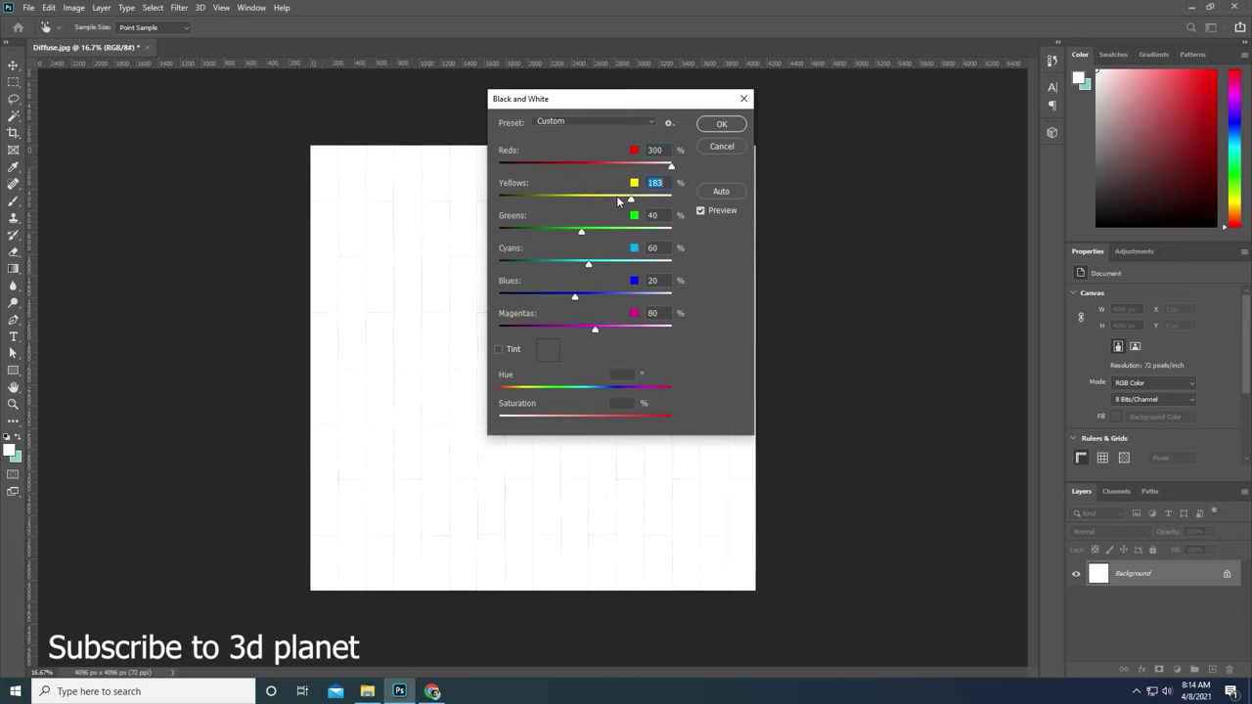
pyautogui.moveTo(582, 231)
pyautogui.mouseDown()
pyautogui.moveTo(641, 234)
pyautogui.moveTo(675, 263)
pyautogui.mouseUp()
pyautogui.moveTo(575, 295); pyautogui.dragTo(693, 300)
pyautogui.moveTo(595, 329); pyautogui.dragTo(696, 330)
pyautogui.click(671, 231)
pyautogui.moveTo(618, 202)
pyautogui.mouseDown()
pyautogui.moveTo(640, 201)
pyautogui.moveTo(620, 231)
pyautogui.moveTo(624, 202)
pyautogui.mouseUp()
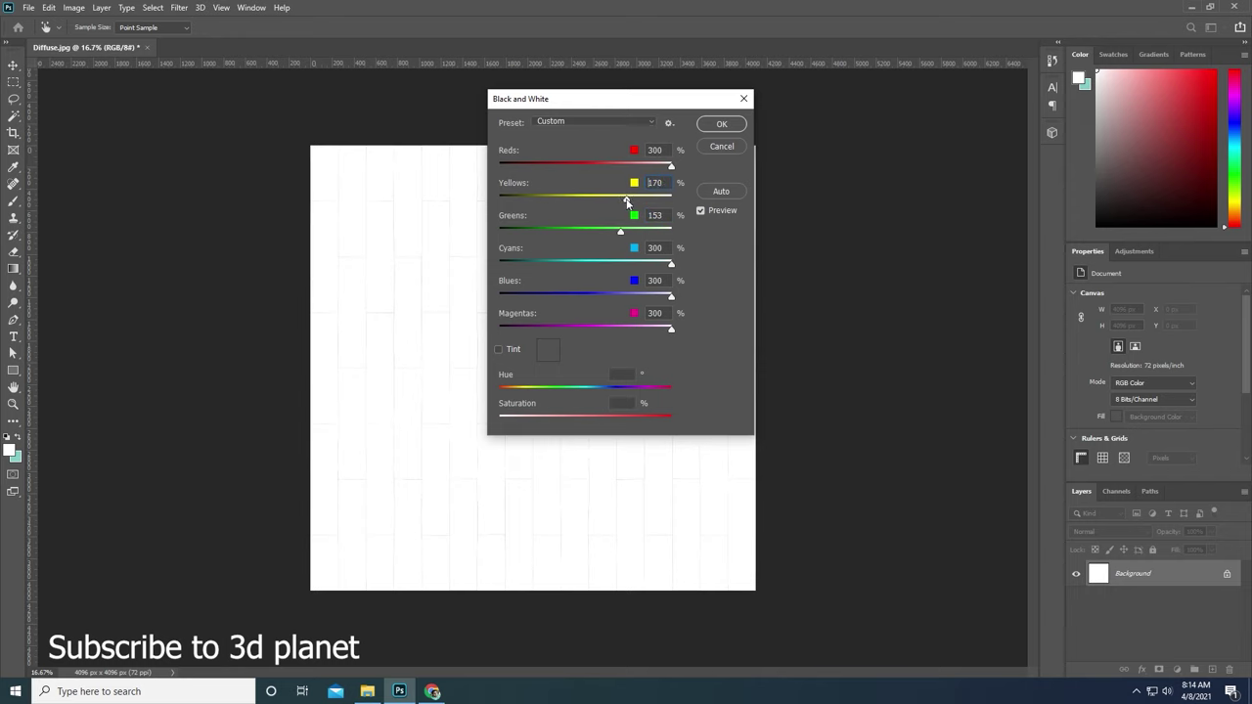
# Apply the Black & White conversion and zoom in on the white planks.
pyautogui.click(721, 124)
pyautogui.press('v')
pyautogui.scroll(2, 545, 329)
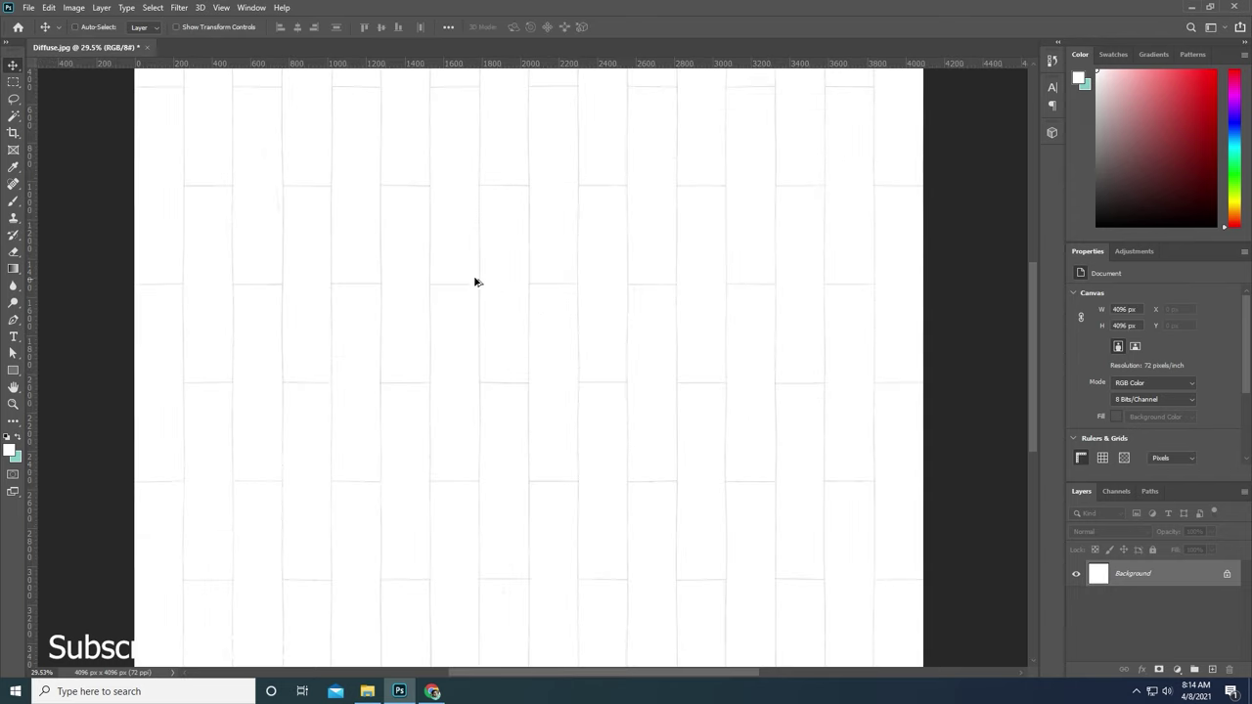
pyautogui.scroll(-3, 447, 291)
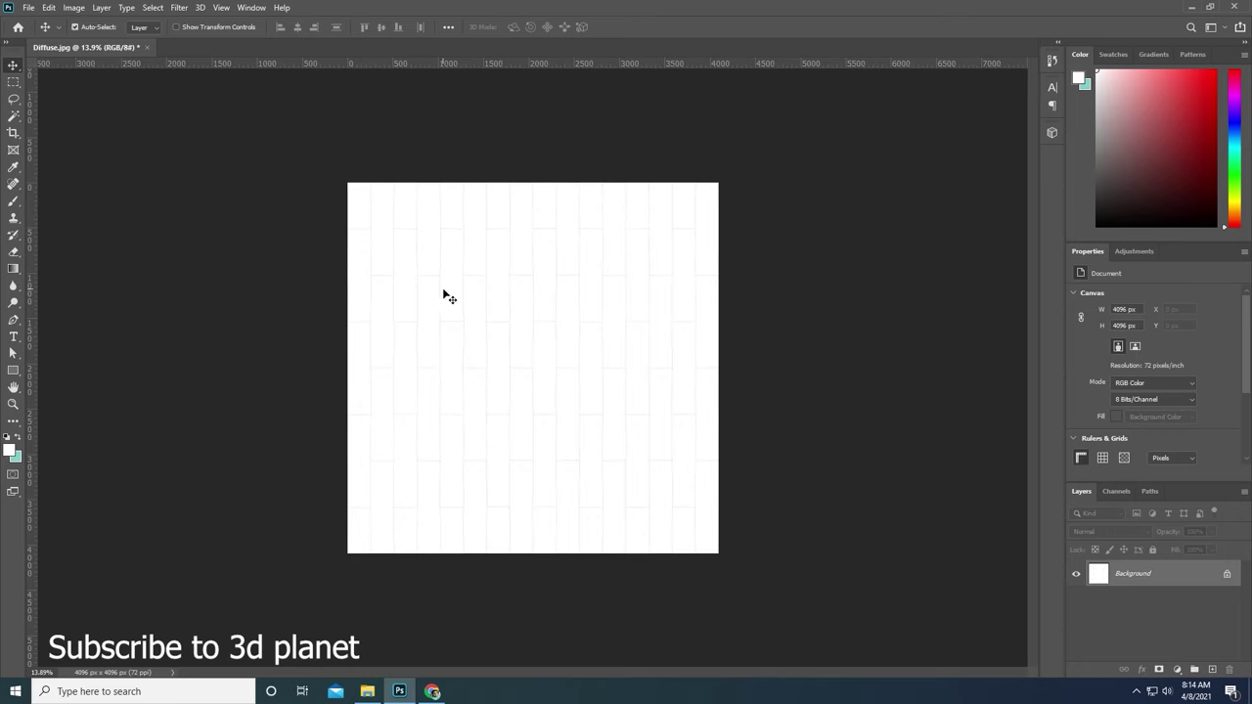
# Darken the midtones with Levels to 0.42 so plank seams show as dark lines.
pyautogui.hotkey('ctrl', 'l')
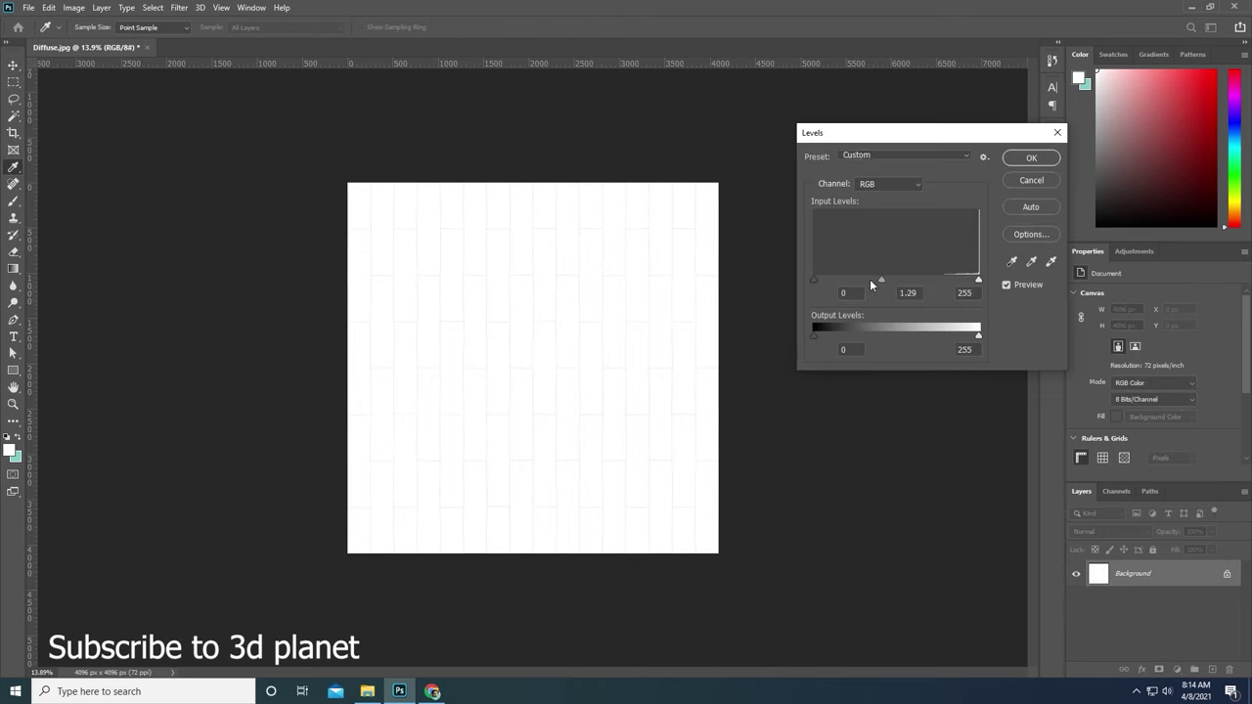
pyautogui.moveTo(892, 281)
pyautogui.mouseDown()
pyautogui.moveTo(1000, 287)
pyautogui.moveTo(951, 291)
pyautogui.mouseUp()
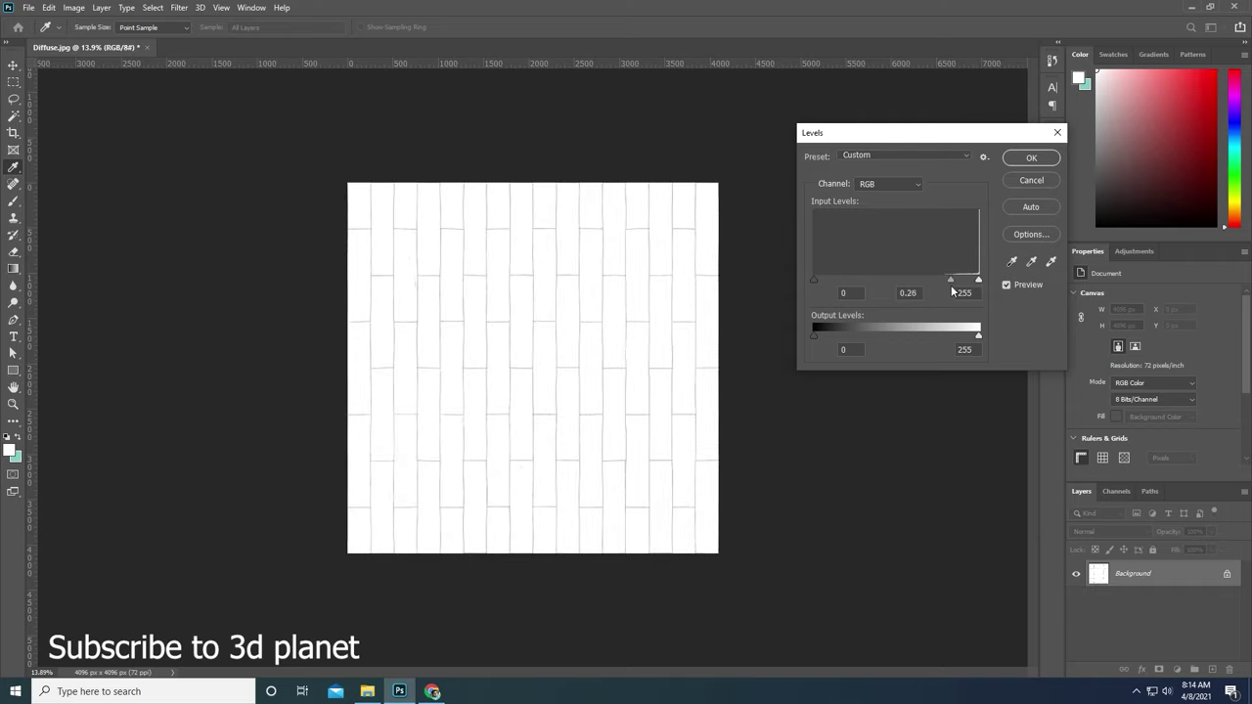
pyautogui.click(1034, 158)
pyautogui.press('v')
pyautogui.scroll(1, 544, 352)
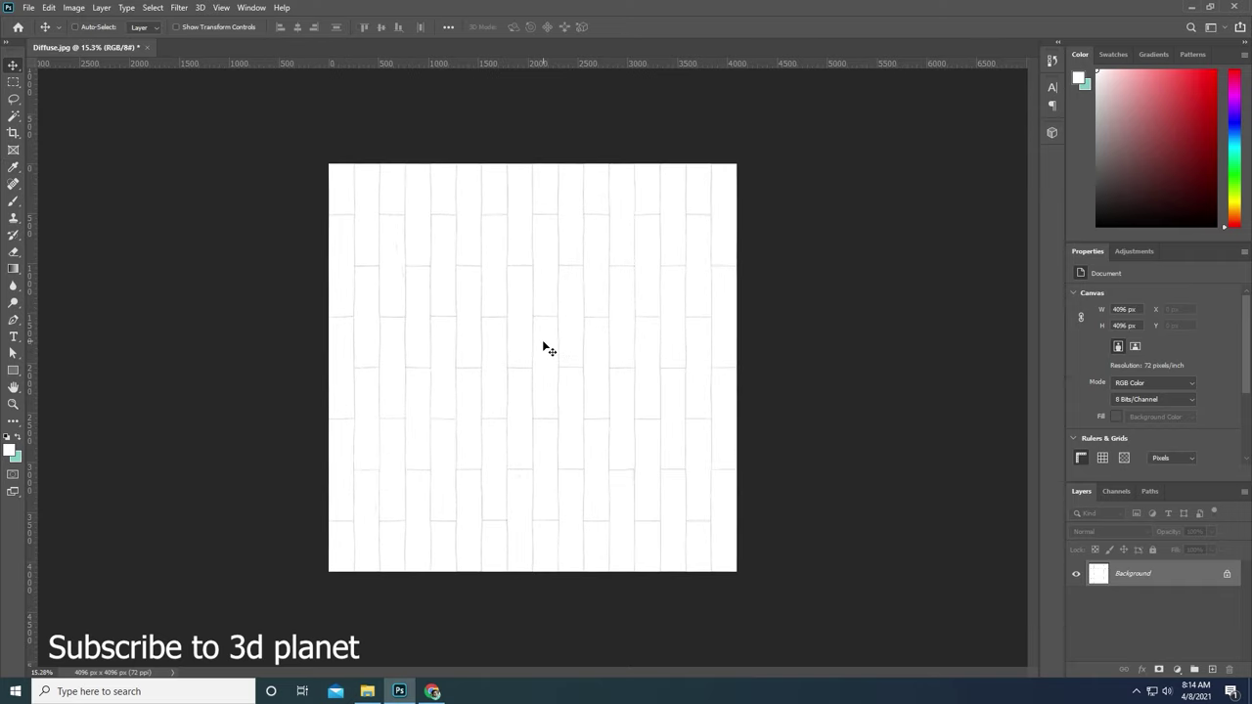
pyautogui.press('ctrl')
# Apply Camera Raw: darker blacks, Texture +100, Clarity +60, Dehaze +28, Contrast +50, Exposure +0.10.
pyautogui.hotkey('ctrl', 'shift', 'a')
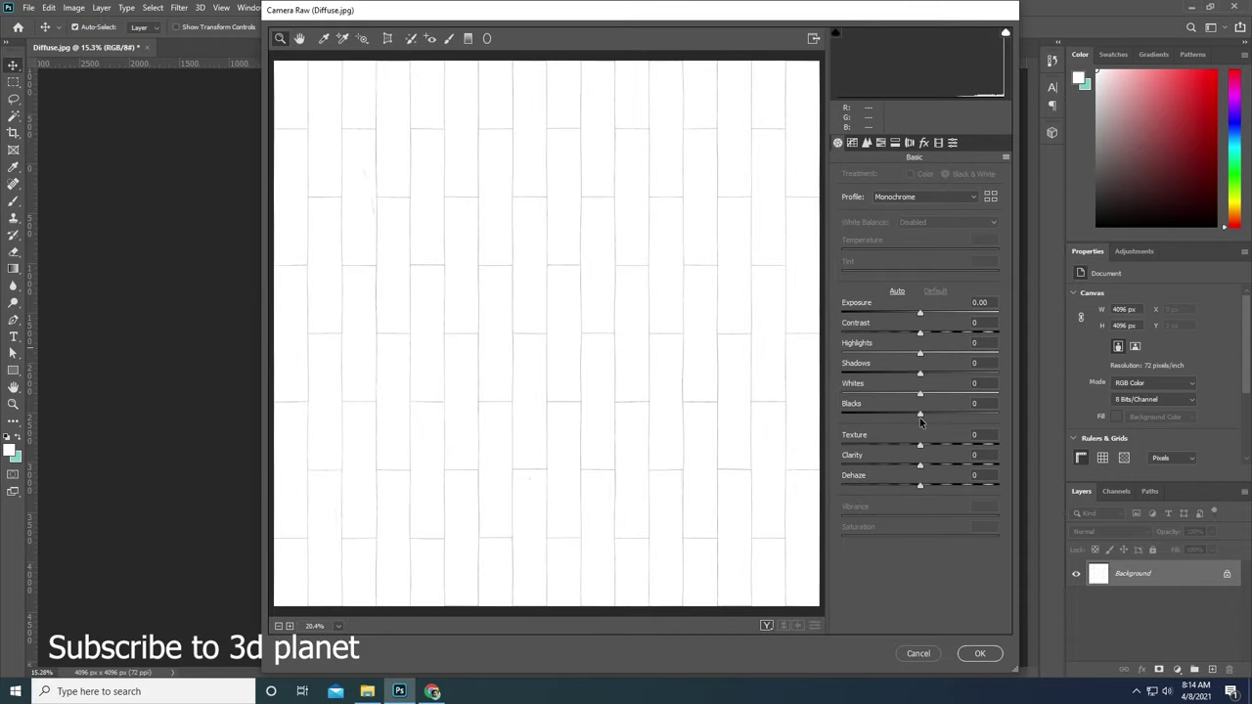
pyautogui.moveTo(919, 415)
pyautogui.mouseDown()
pyautogui.moveTo(835, 415)
pyautogui.moveTo(915, 416)
pyautogui.moveTo(923, 447)
pyautogui.moveTo(1000, 447)
pyautogui.mouseUp()
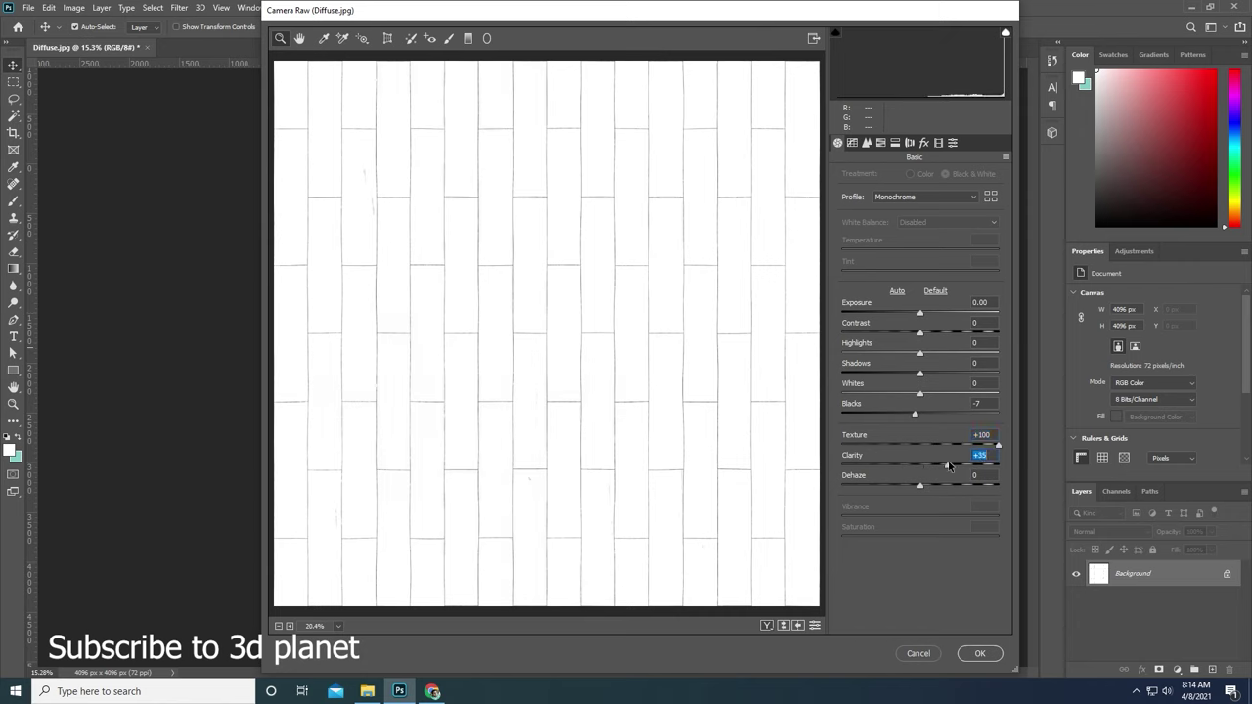
pyautogui.click(923, 486)
pyautogui.moveTo(928, 486)
pyautogui.mouseDown()
pyautogui.moveTo(1022, 472)
pyautogui.moveTo(968, 466)
pyautogui.mouseUp()
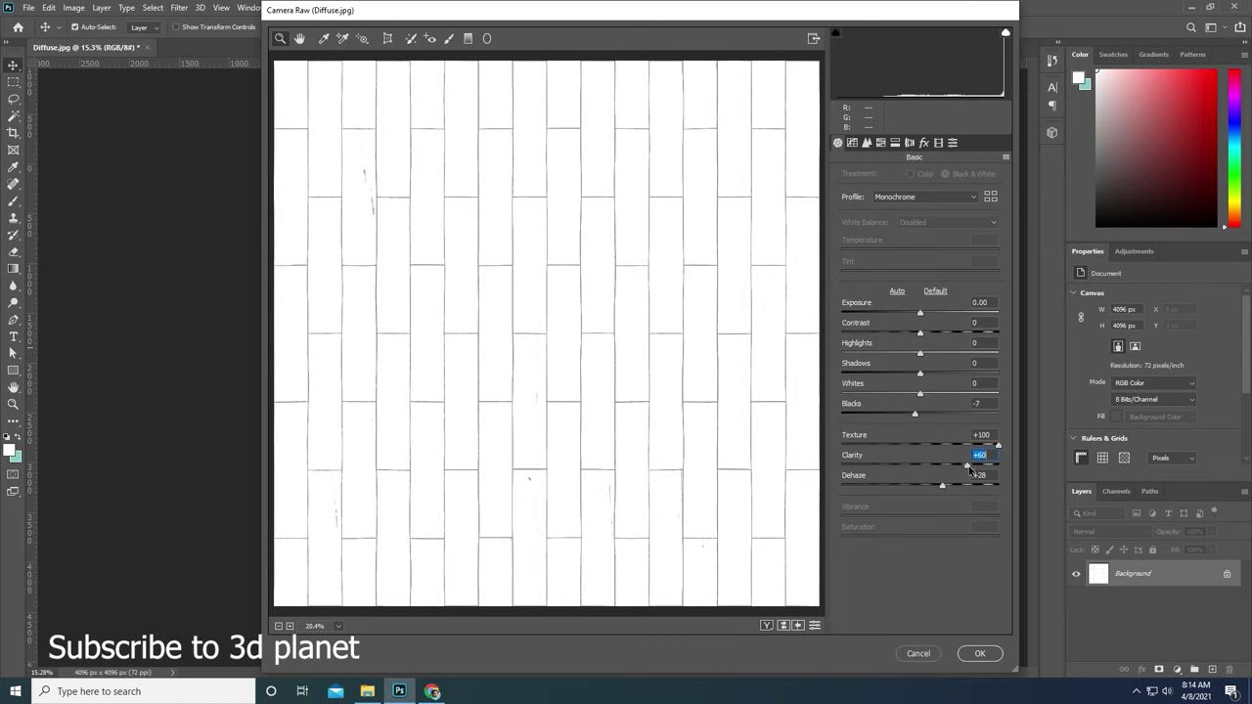
pyautogui.moveTo(920, 334); pyautogui.dragTo(1015, 340)
pyautogui.moveTo(919, 313)
pyautogui.mouseDown()
pyautogui.moveTo(948, 315)
pyautogui.moveTo(922, 317)
pyautogui.mouseUp()
pyautogui.click(983, 652)
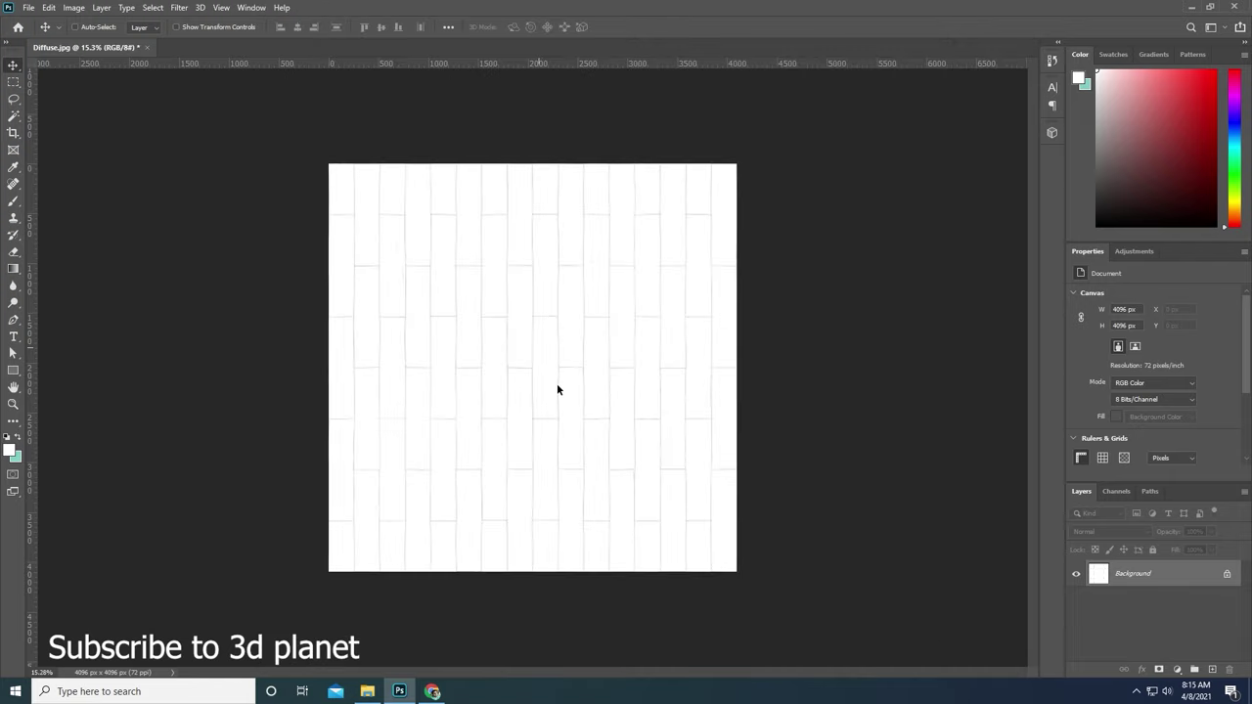
pyautogui.scroll(5, 587, 352)
pyautogui.scroll(2, 511, 281)
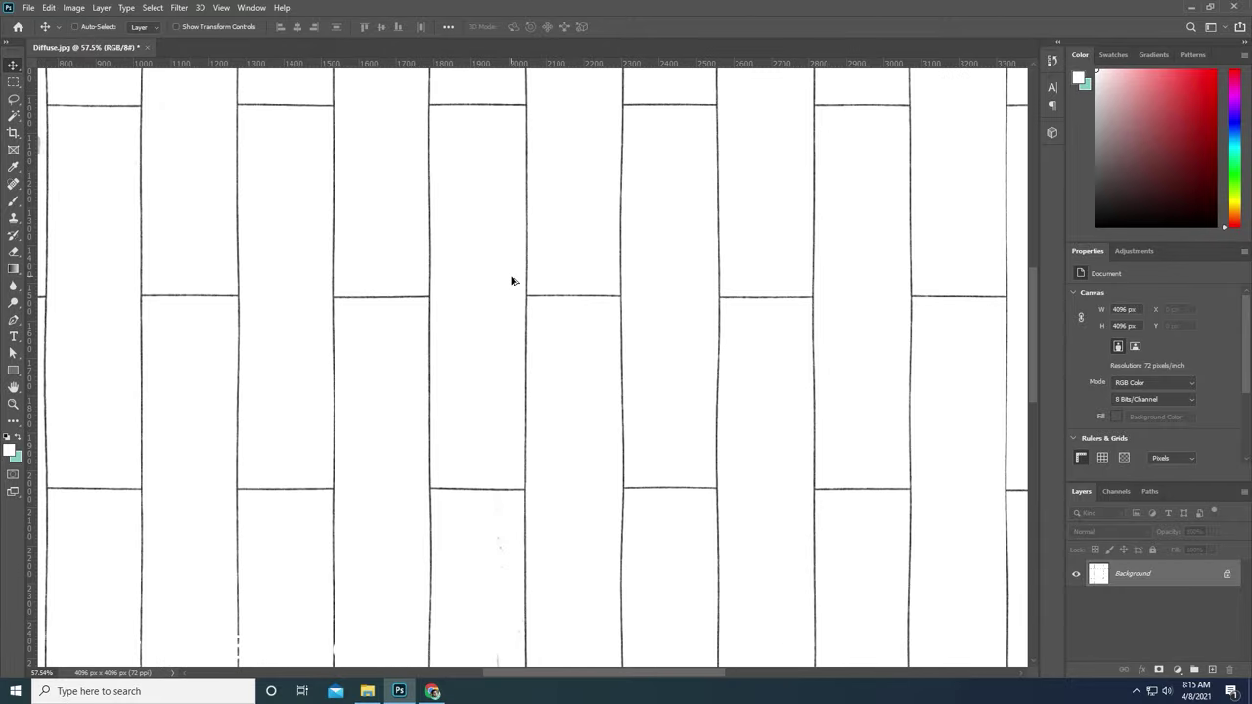
pyautogui.scroll(-3, 511, 280)
pyautogui.scroll(-3, 509, 284)
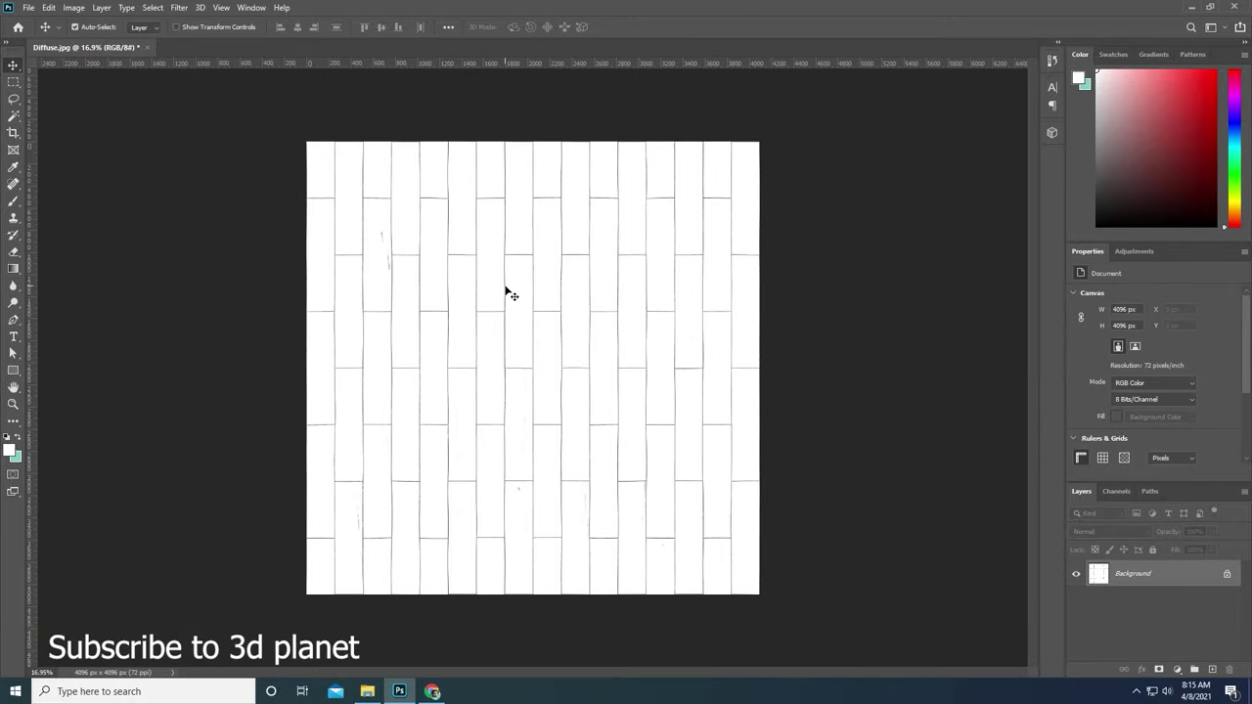
pyautogui.scroll(2, 352, 504)
pyautogui.scroll(2, 343, 488)
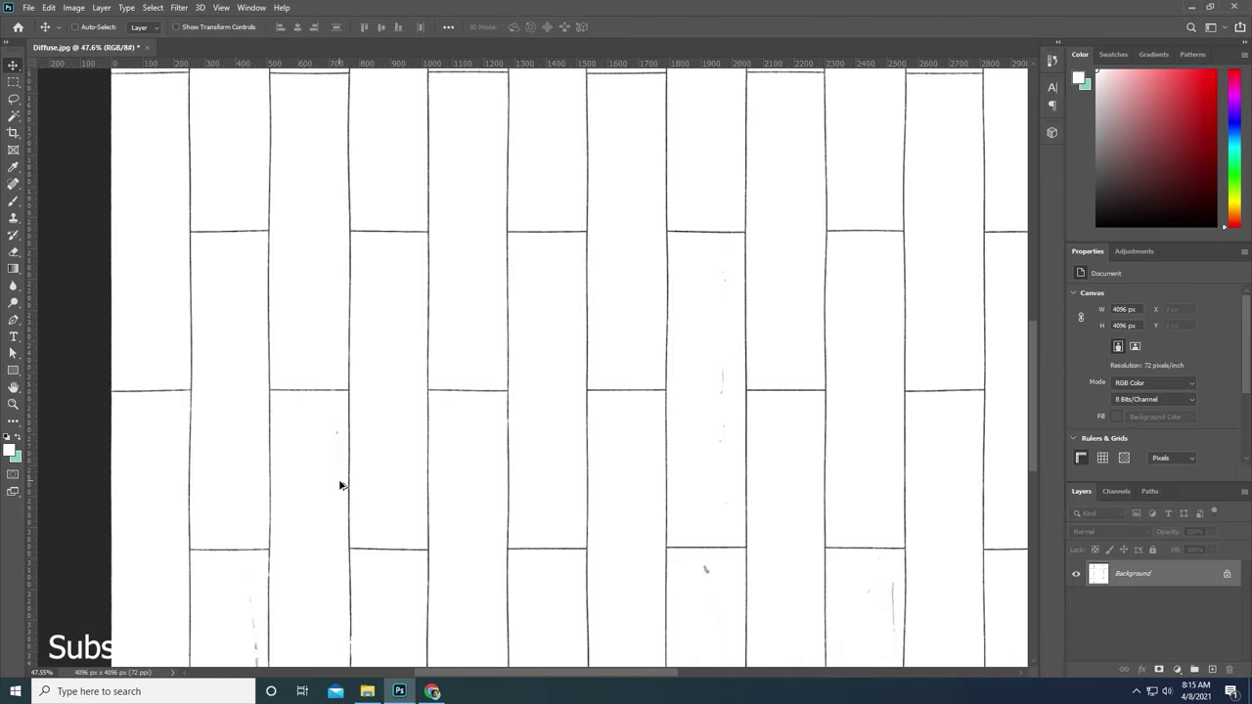
pyautogui.scroll(-2, 285, 452)
pyautogui.scroll(-2, 531, 392)
pyautogui.scroll(2, 590, 366)
pyautogui.scroll(-1, 534, 369)
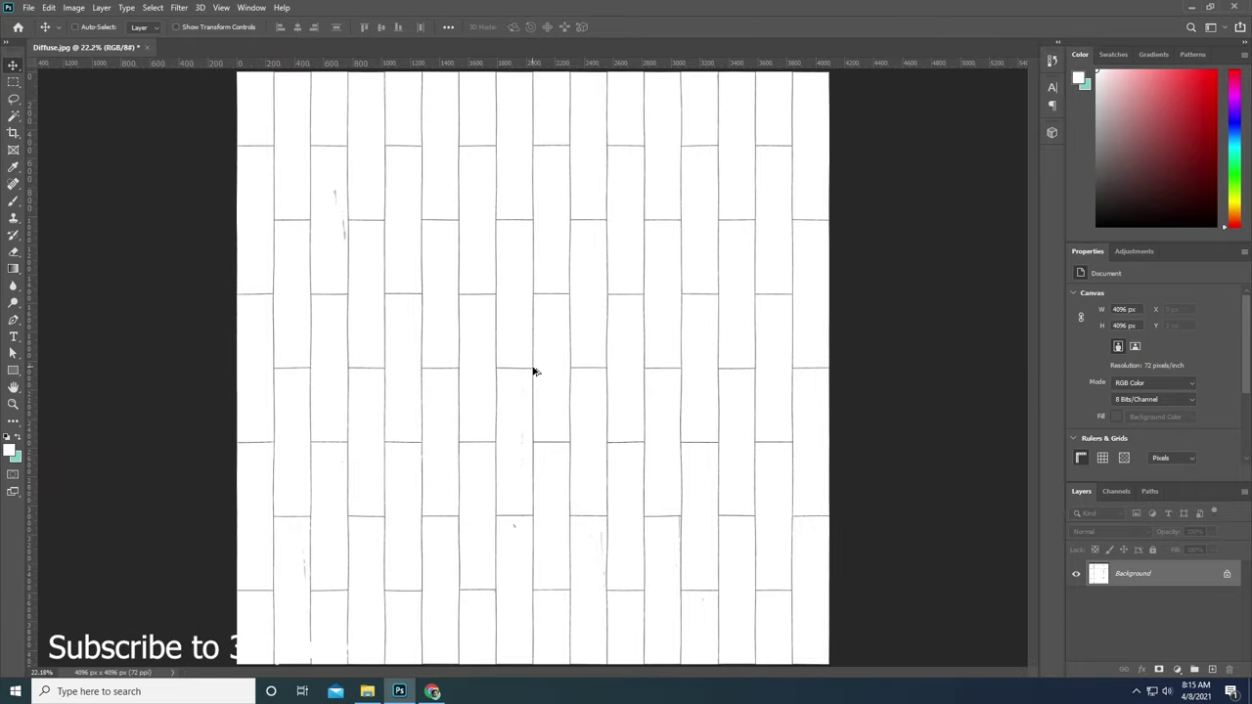
pyautogui.scroll(-1, 494, 360)
# Save the map as 'Ambient Occlusion' JPEG at quality 12, then view its folder in File Explorer.
pyautogui.hotkey('ctrl', 'shift', 's')
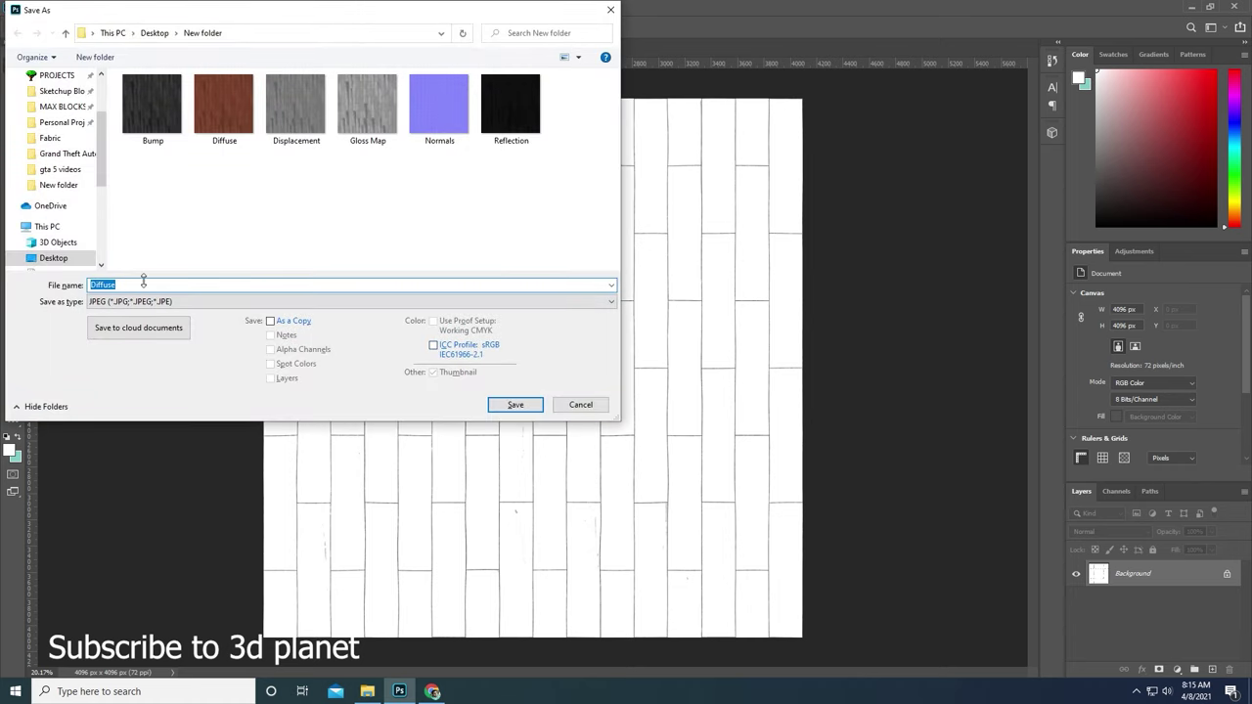
pyautogui.write('Ambient Occlusion')
pyautogui.click(516, 404)
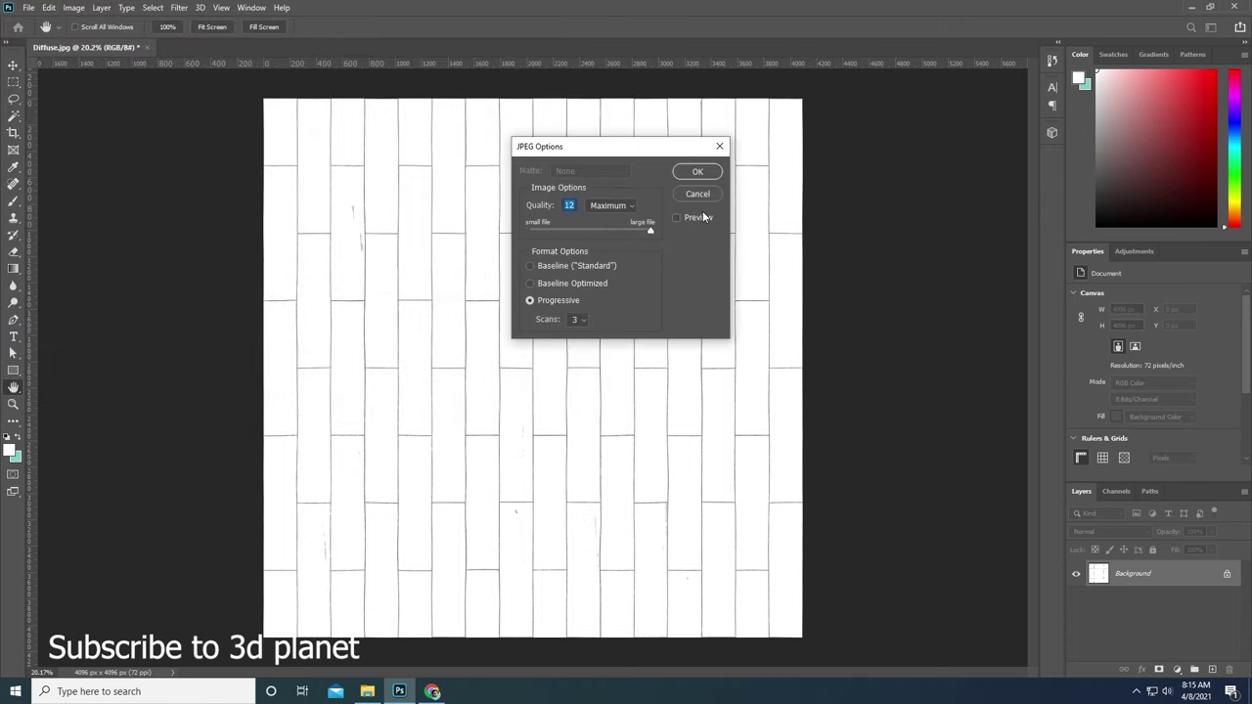
pyautogui.click(698, 171)
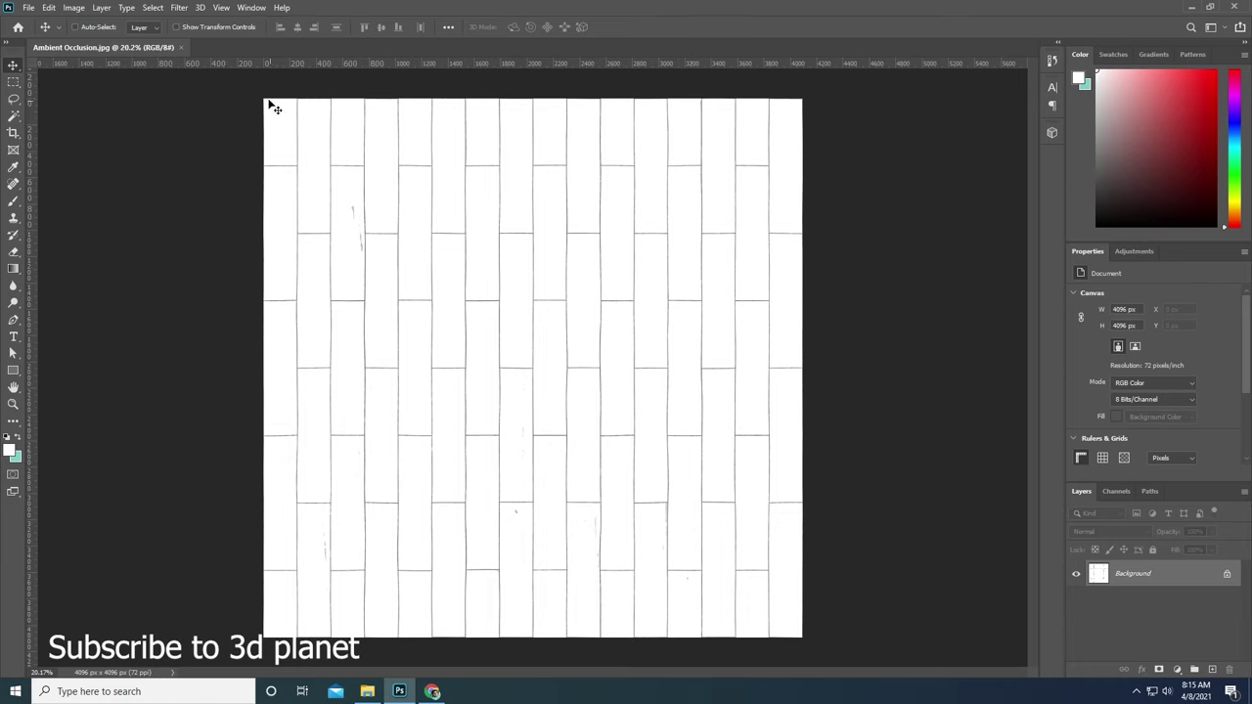
pyautogui.click(372, 687)
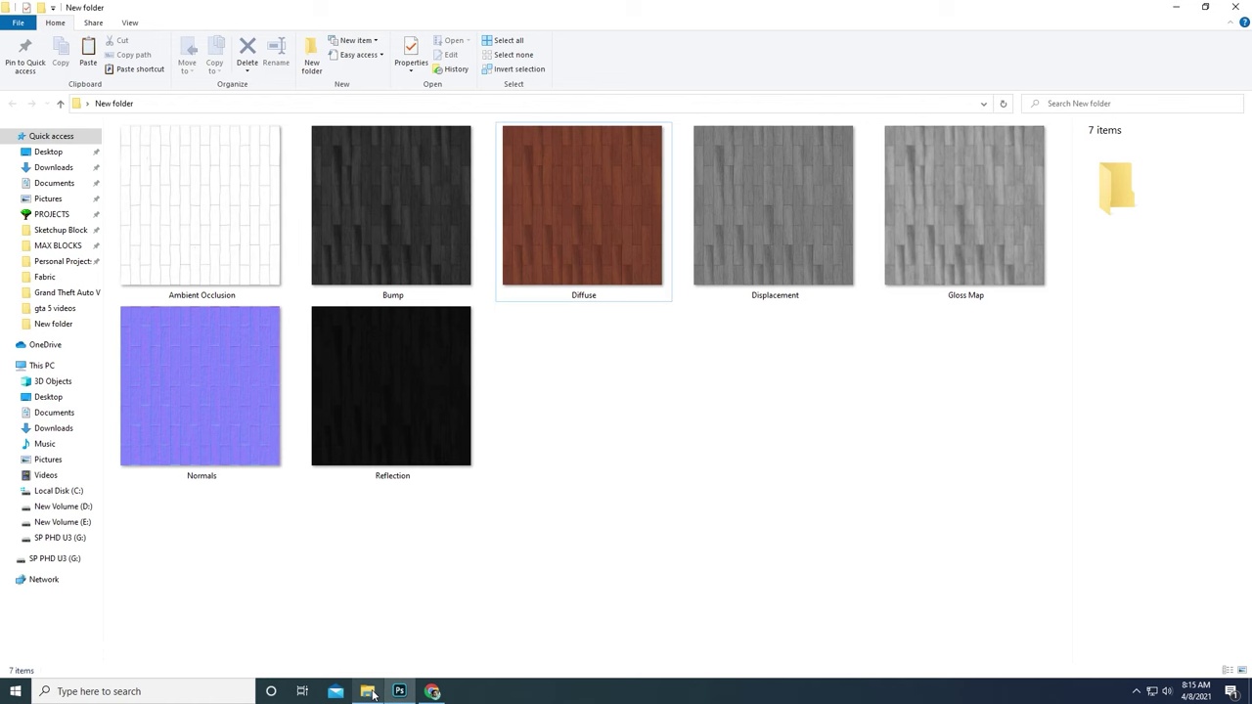
pyautogui.rightClick(617, 479)
pyautogui.click(641, 498)
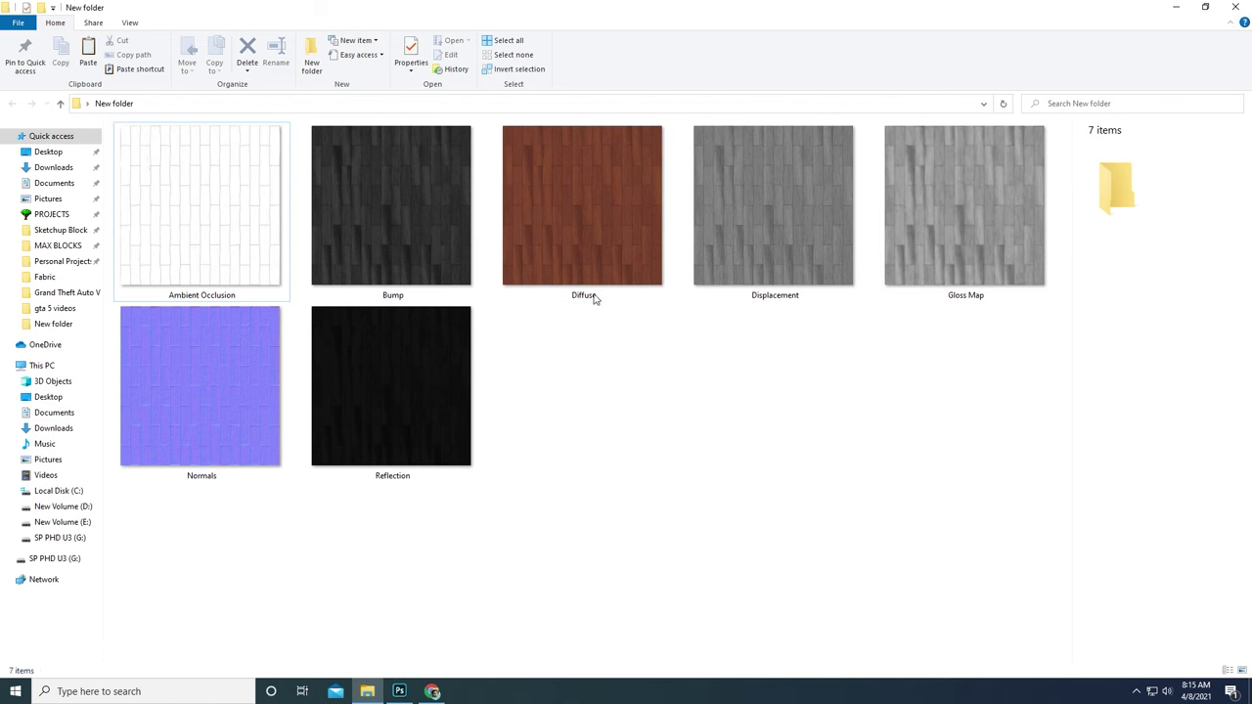
pyautogui.doubleClick(577, 226)
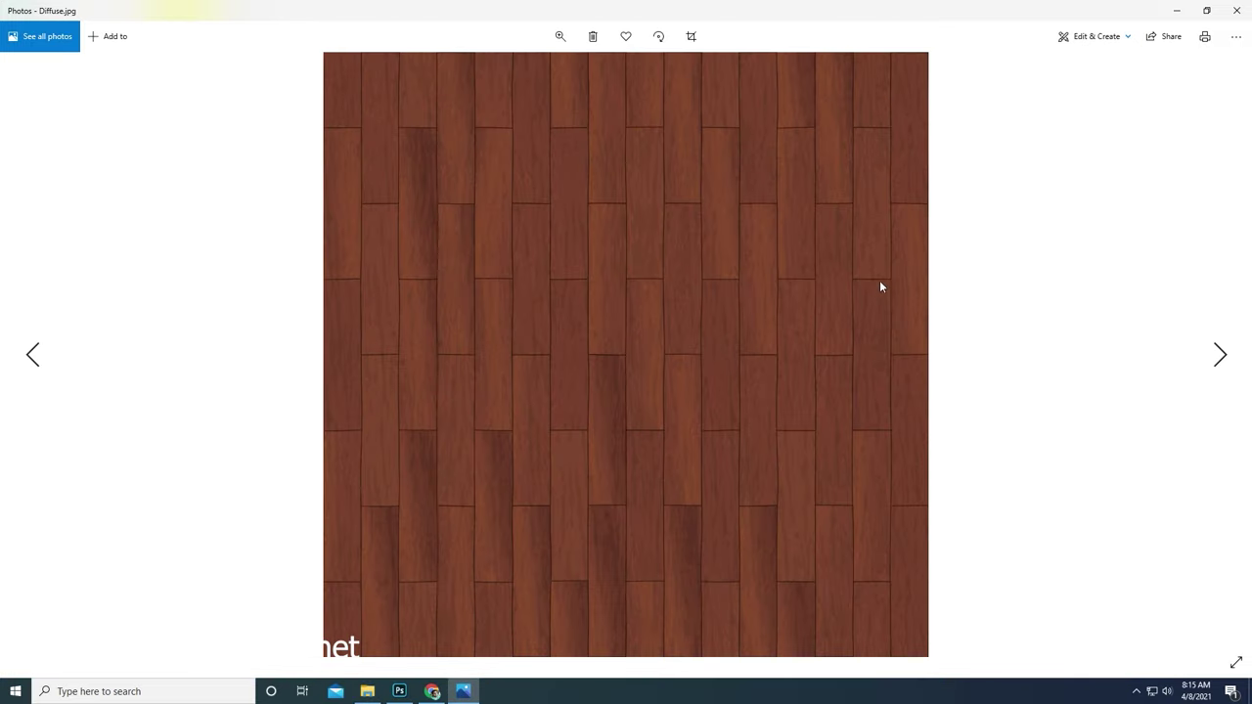
pyautogui.click(1236, 10)
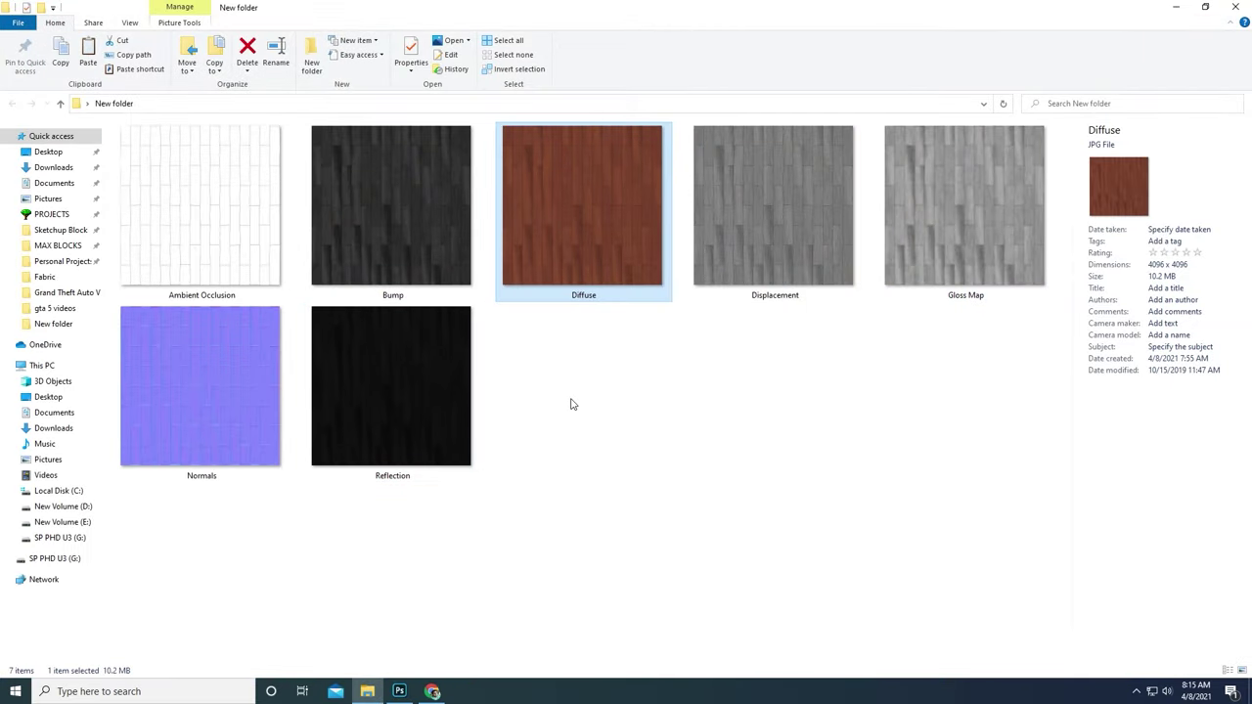
pyautogui.doubleClick(213, 196)
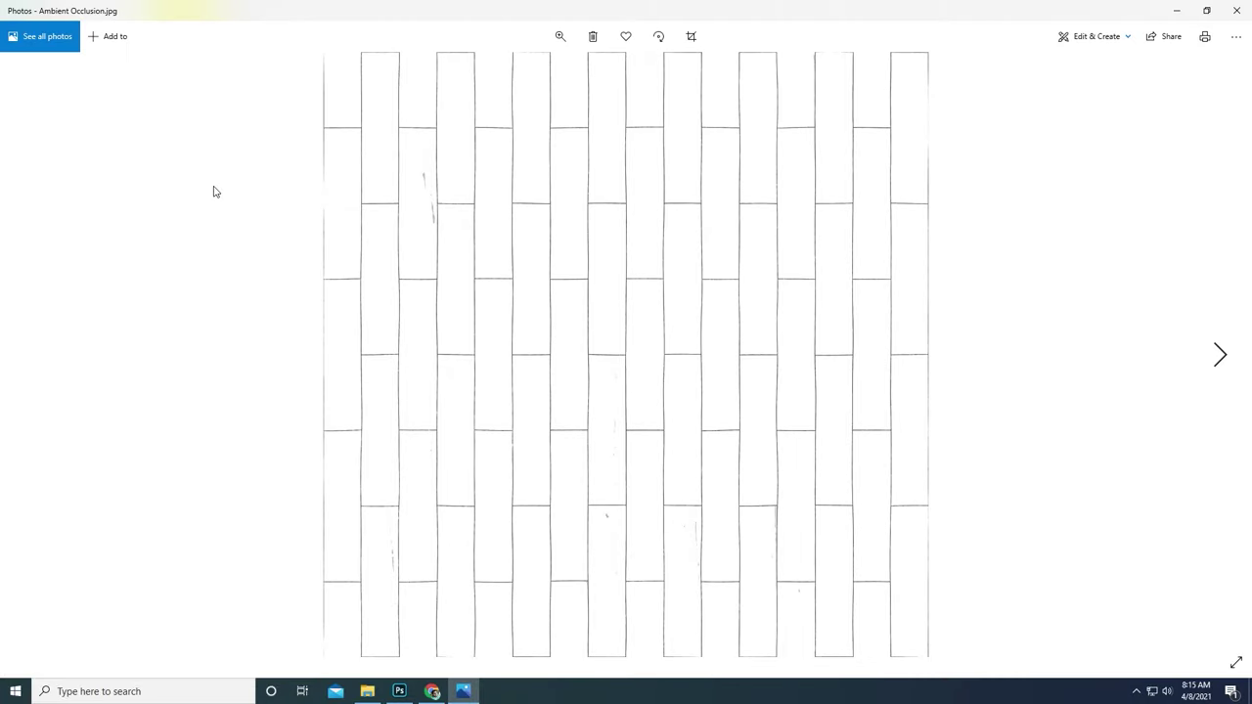
pyautogui.press('Right')
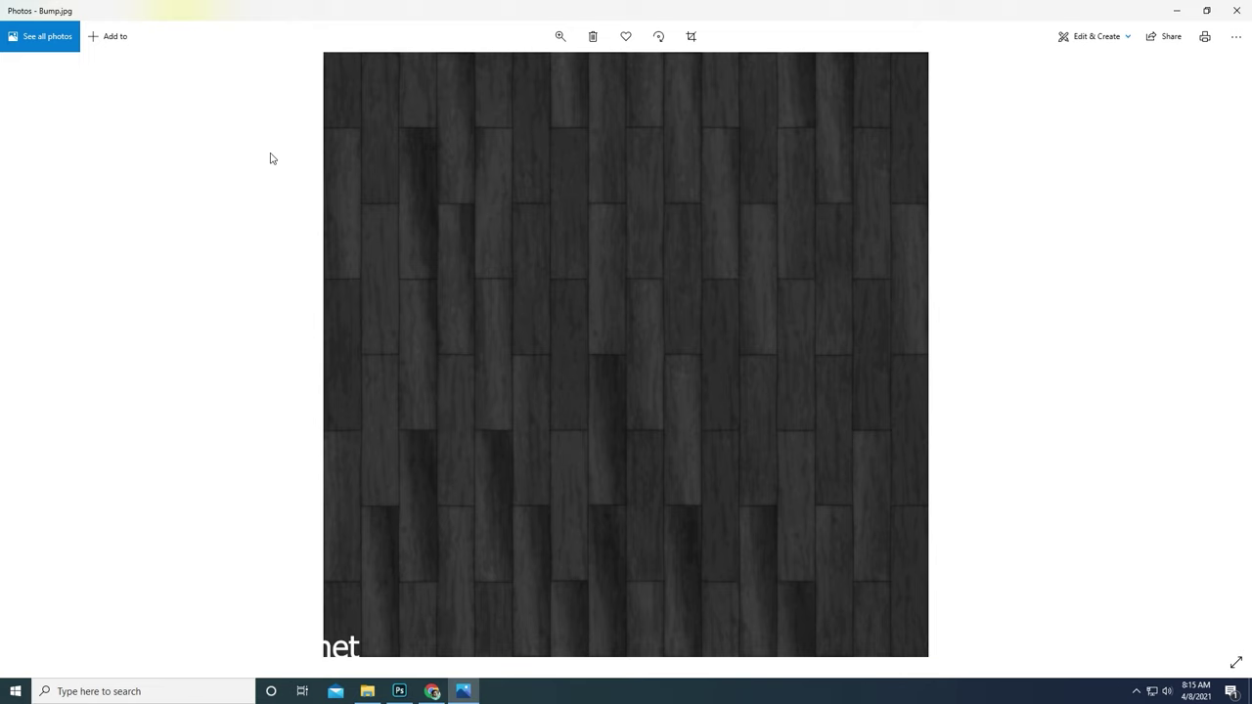
pyautogui.press('Right')
pyautogui.press('Right')
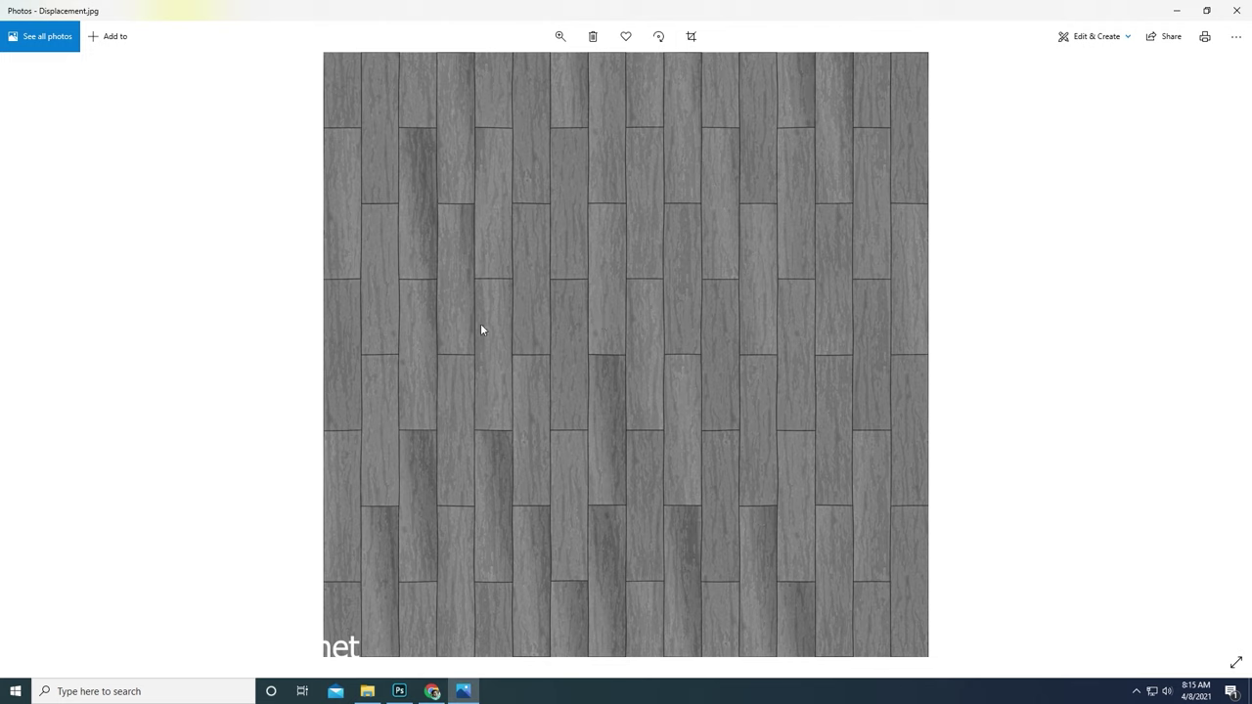
pyautogui.press('Right')
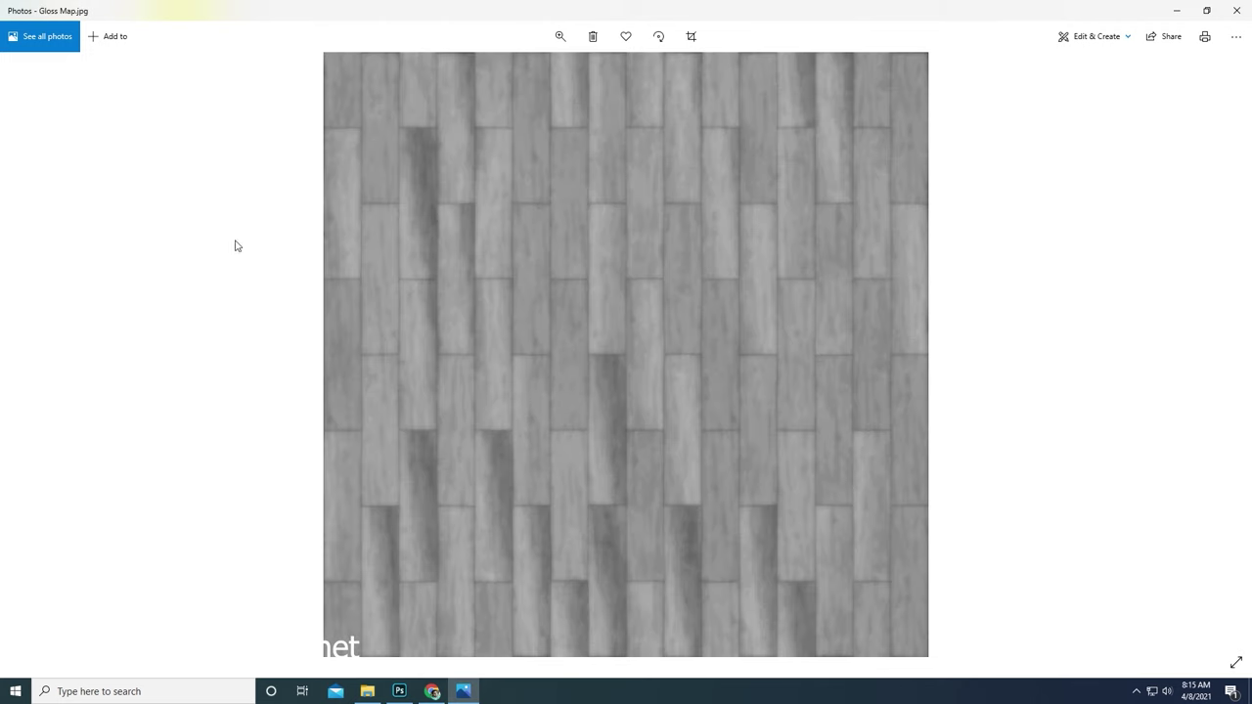
pyautogui.press('Right')
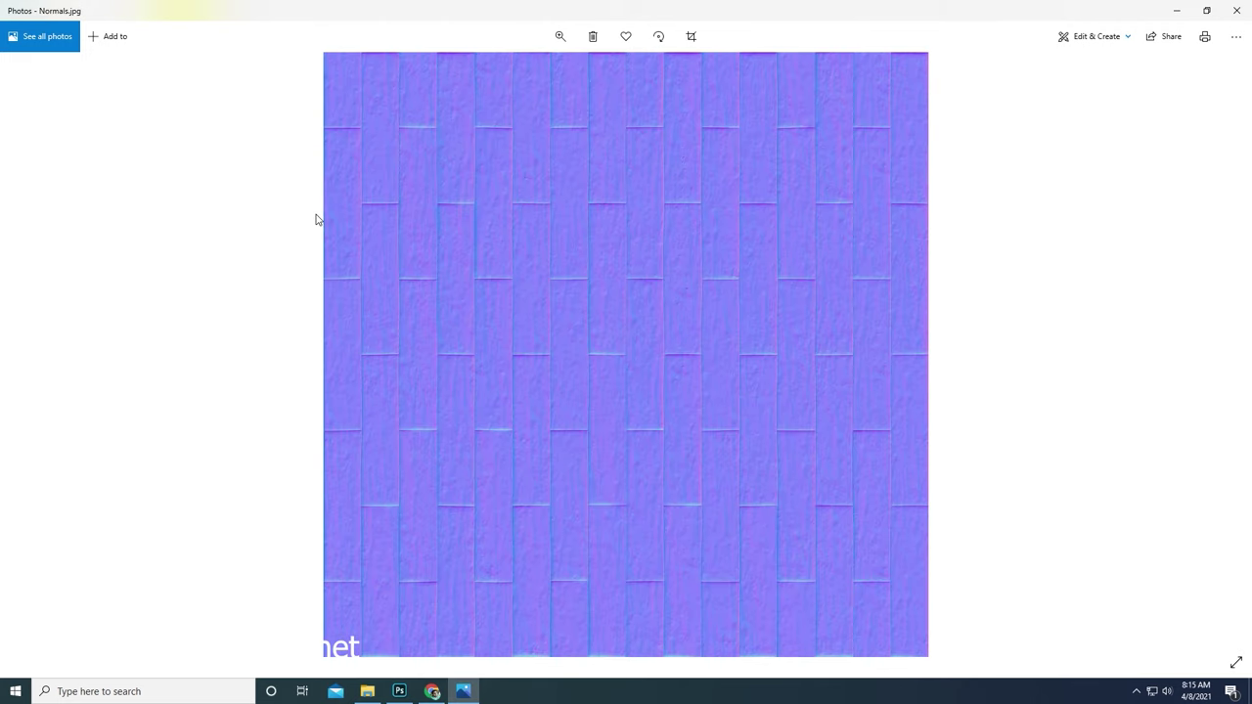
pyautogui.press('Right')
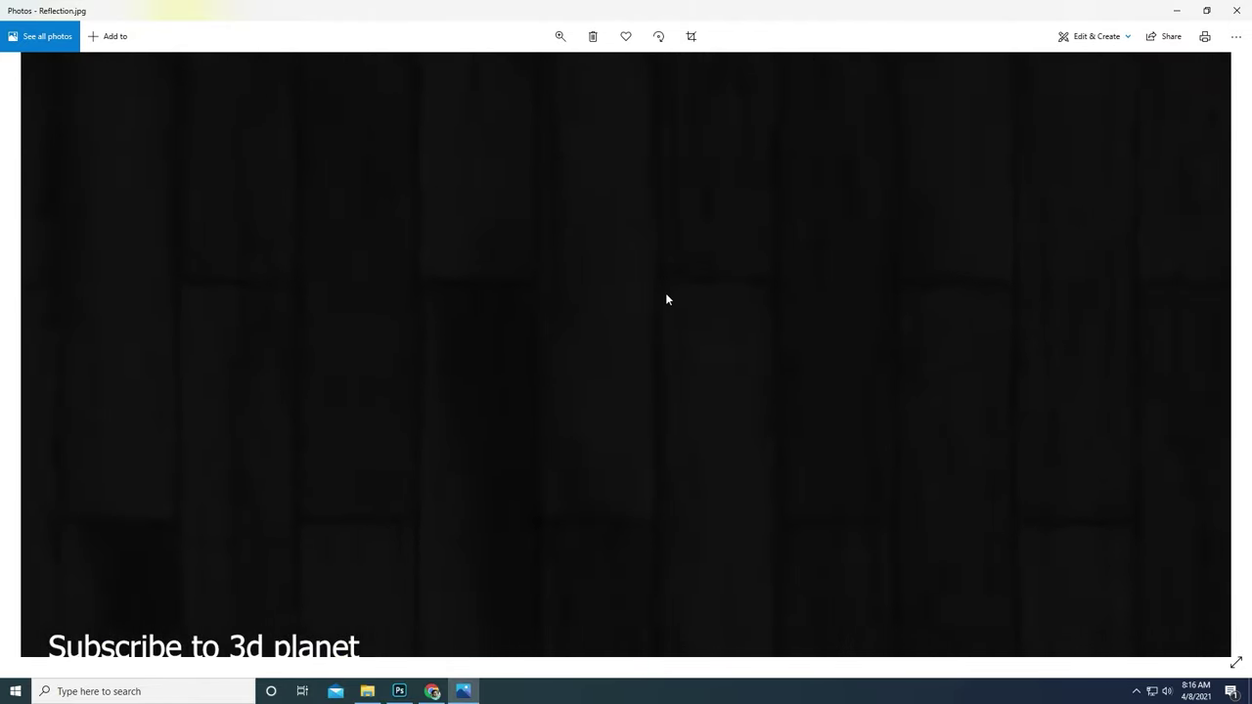
pyautogui.click(1237, 10)
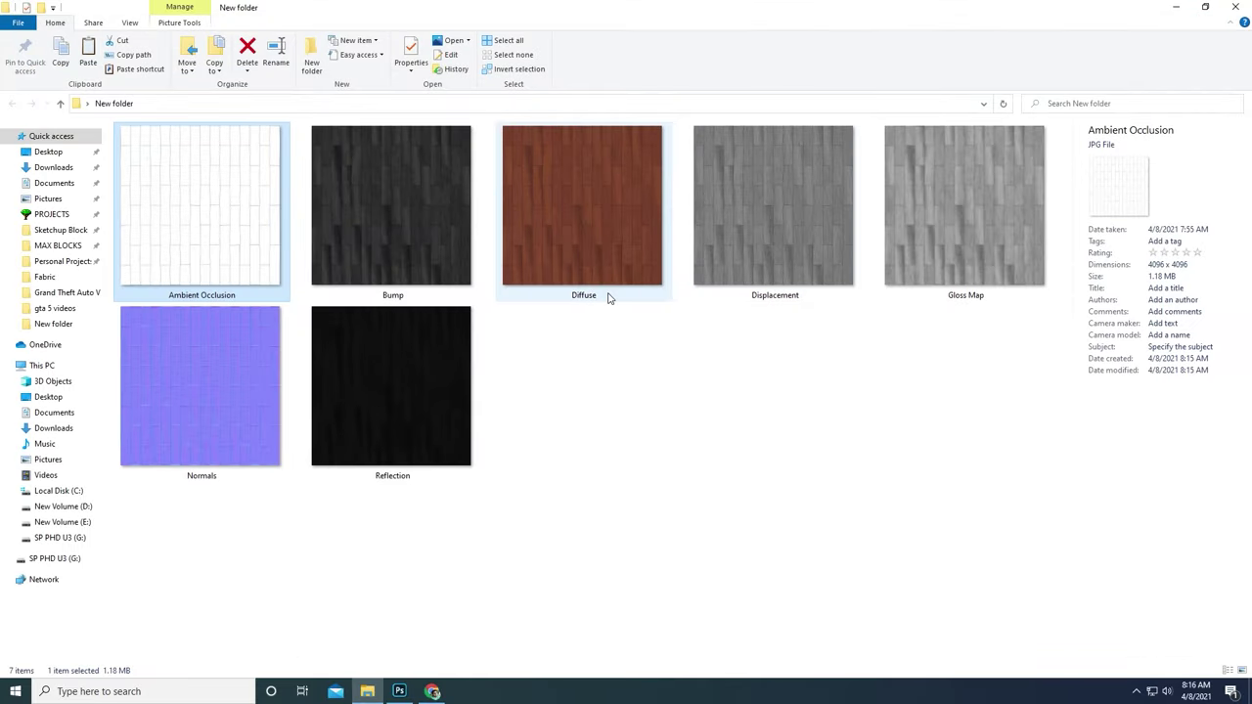
pyautogui.rightClick(622, 342)
pyautogui.click(656, 392)
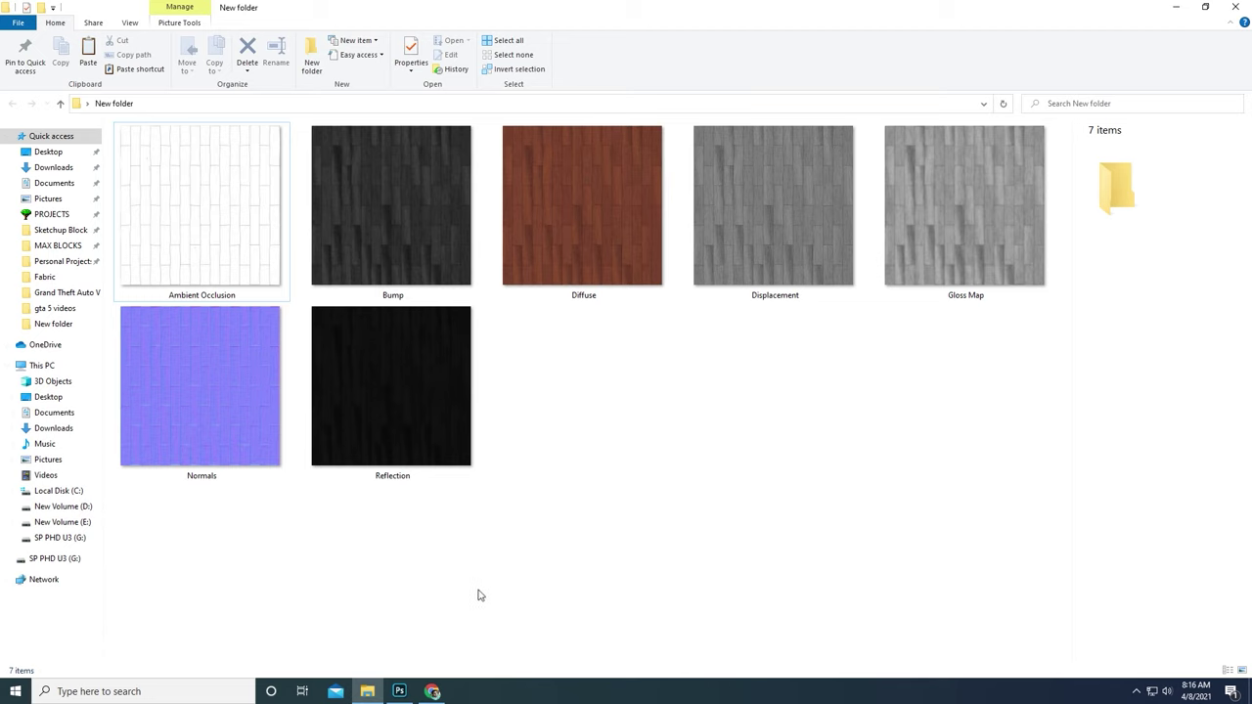
pyautogui.click(388, 458)
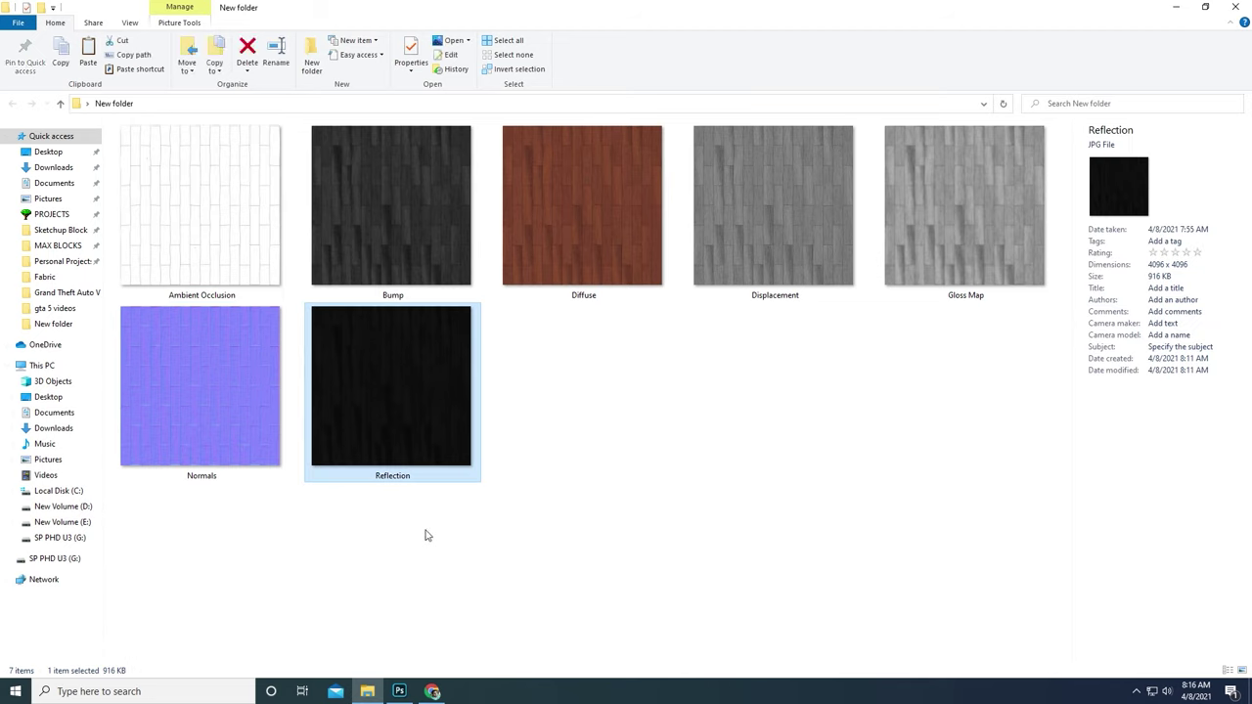
pyautogui.click(319, 529)
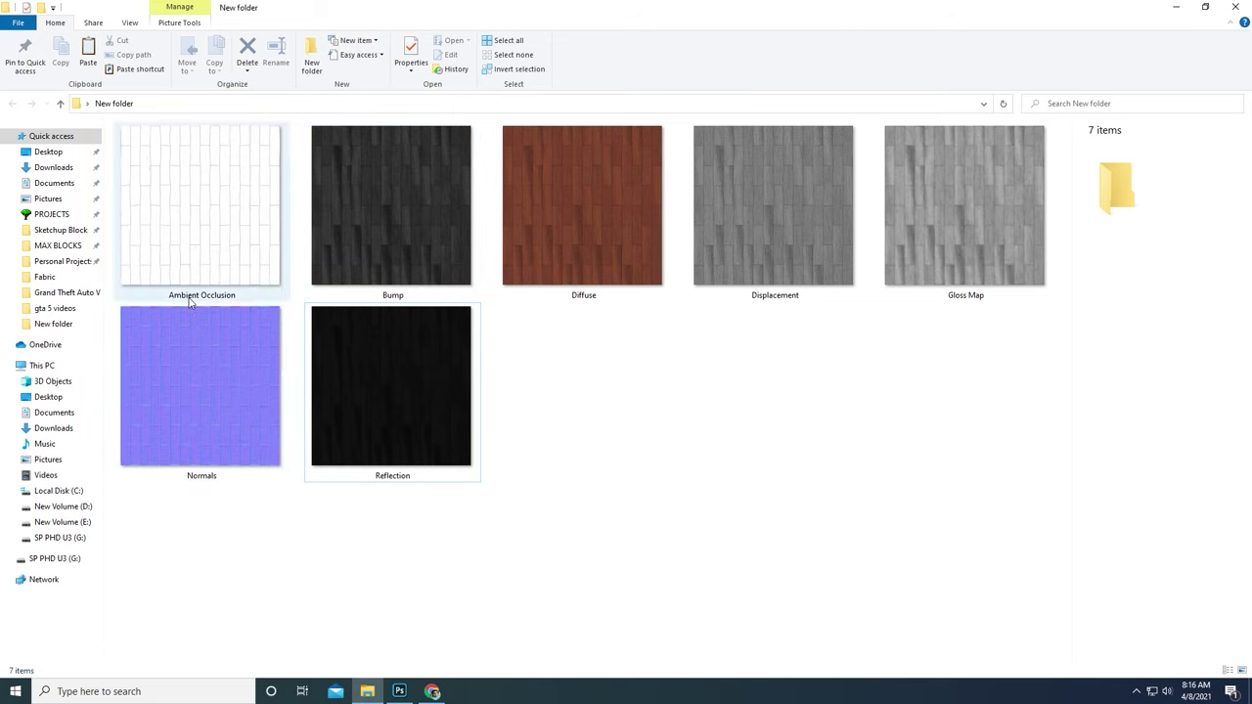
pyautogui.rightClick(651, 363)
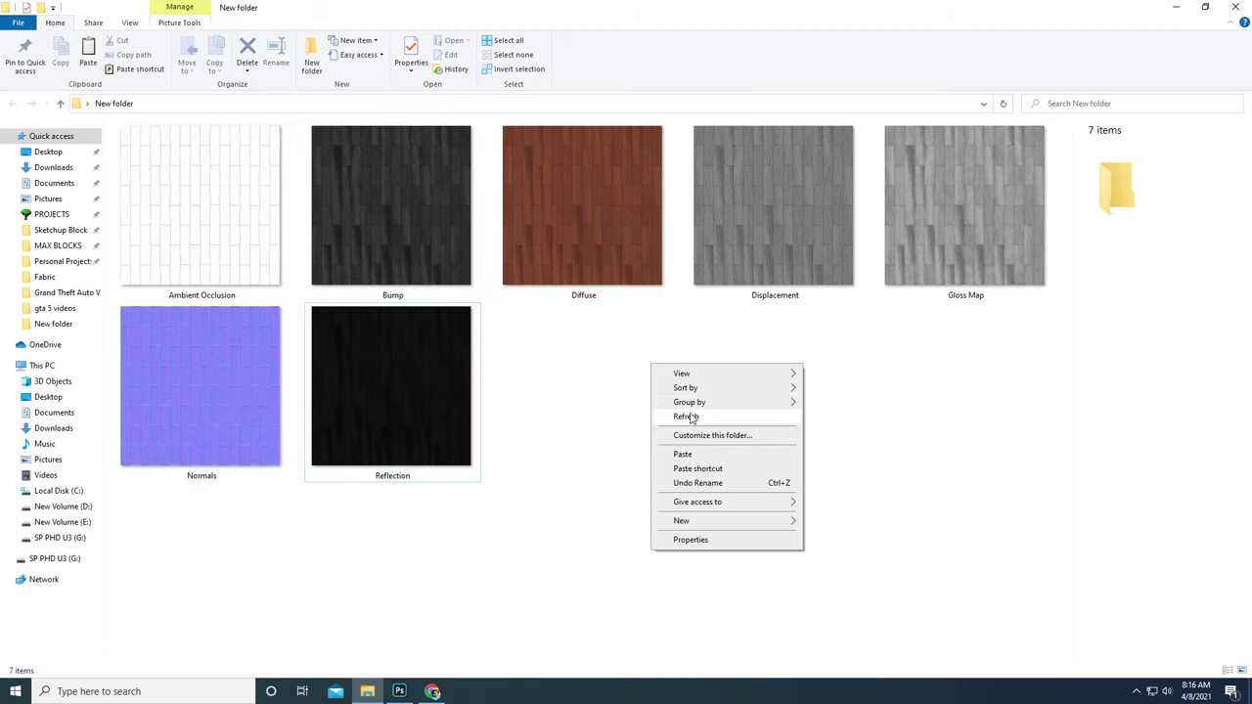
pyautogui.click(690, 418)
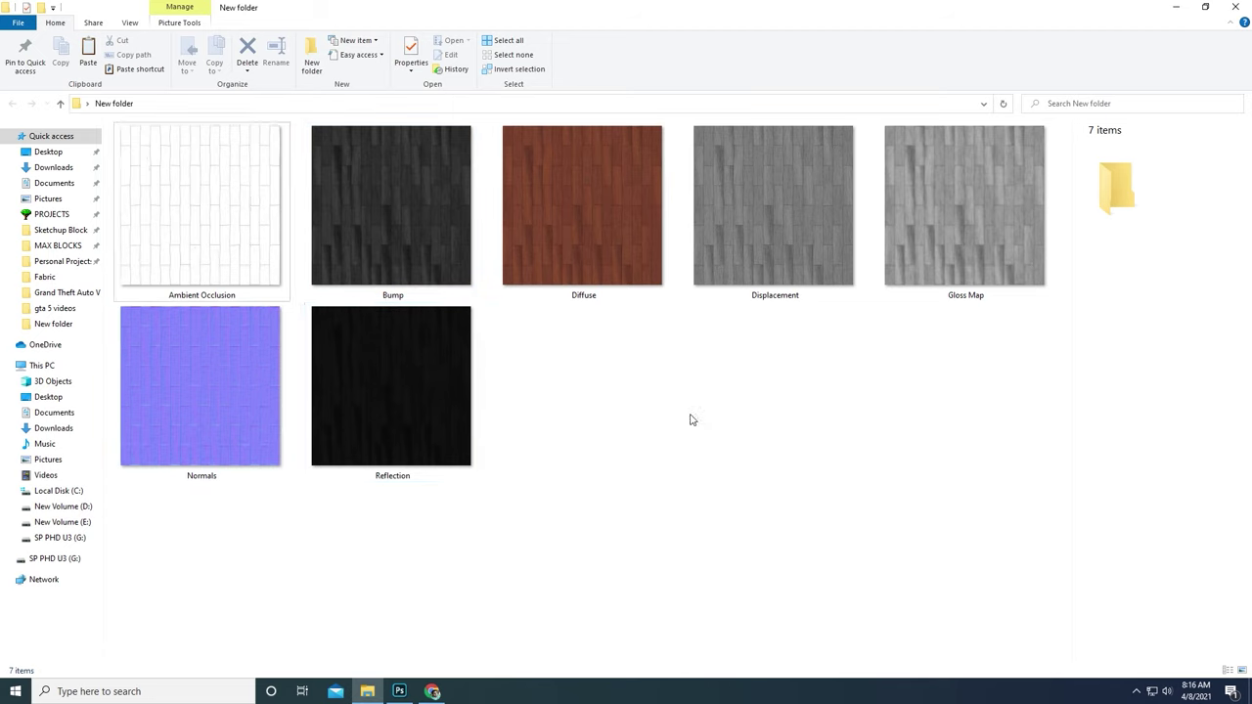